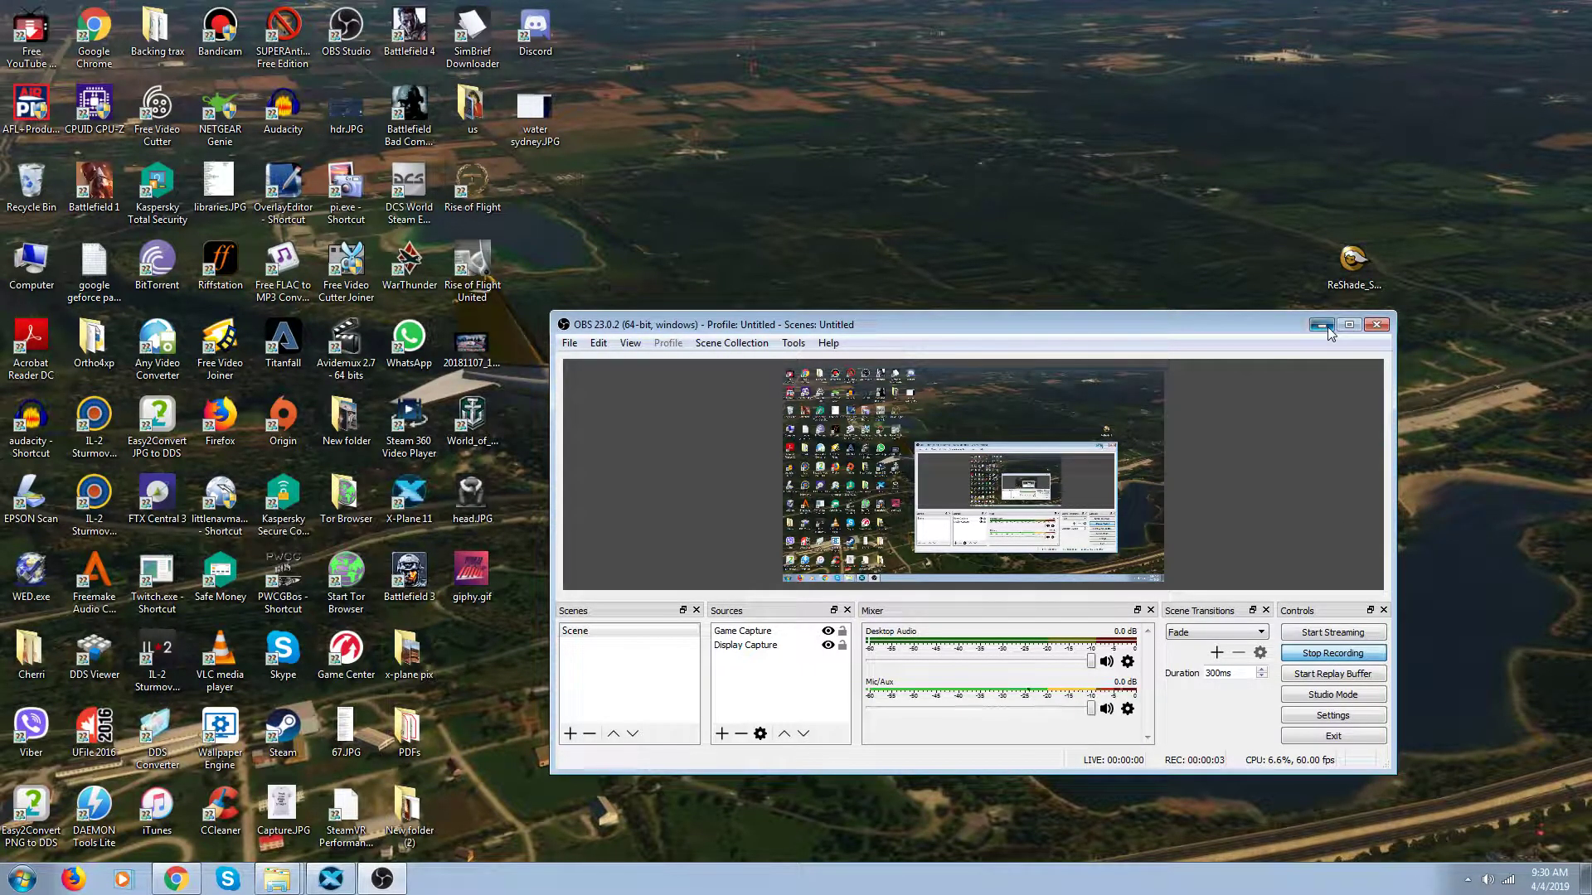
# Minimize the OBS Studio window so the desktop with the flight wallpaper shows.
pyautogui.click(1321, 325)
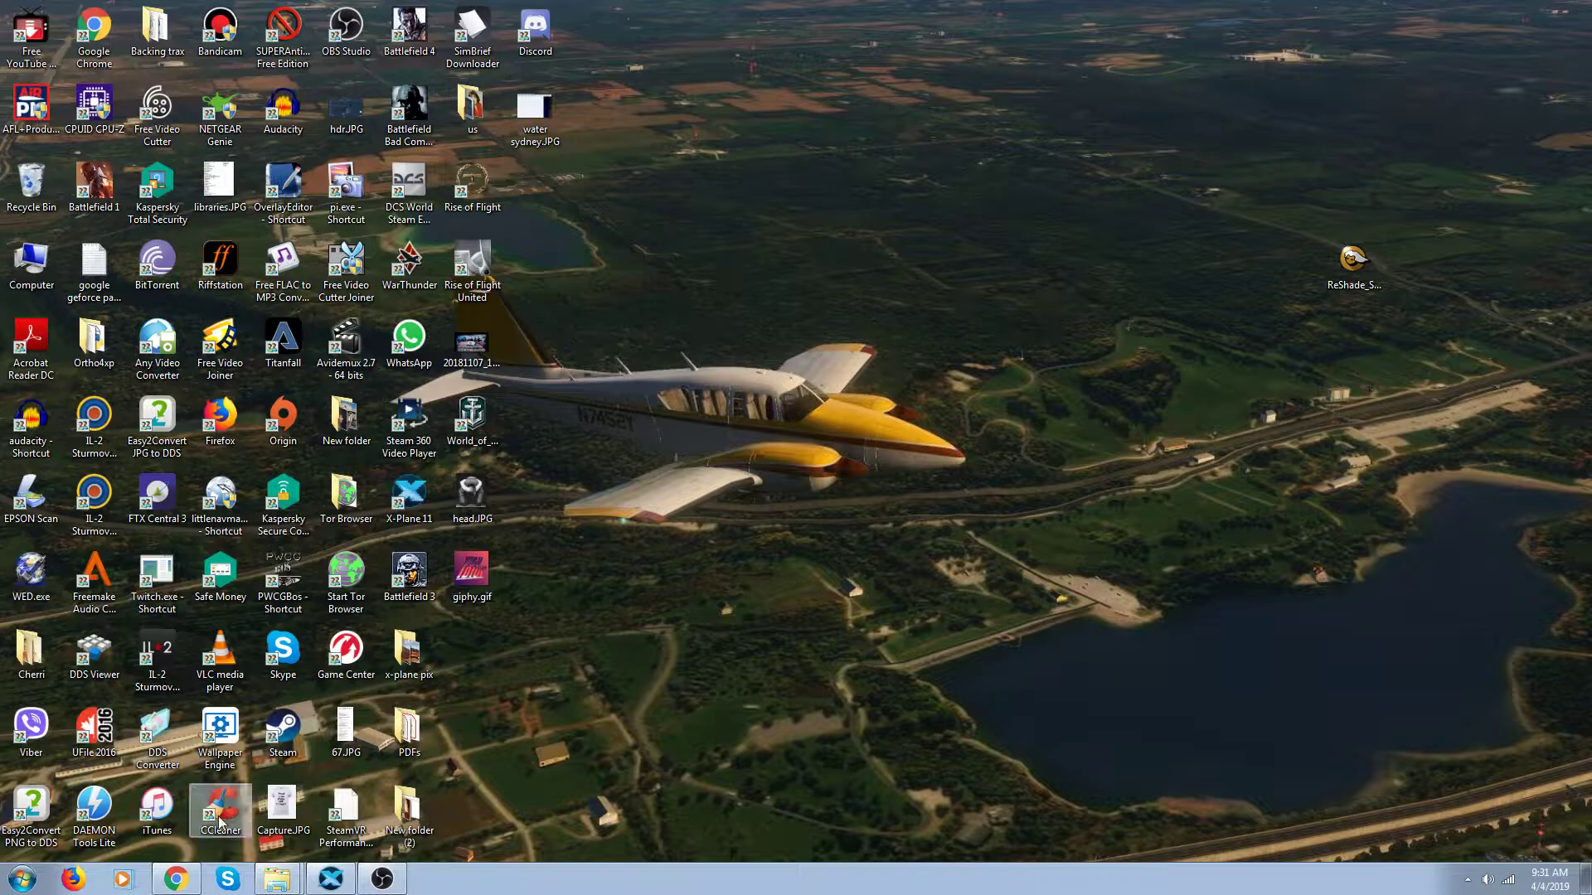
# Download ReShade_Setup_4.2.1.exe from reshade.me and launch it from Chrome's download shelf.
pyautogui.click(178, 881)
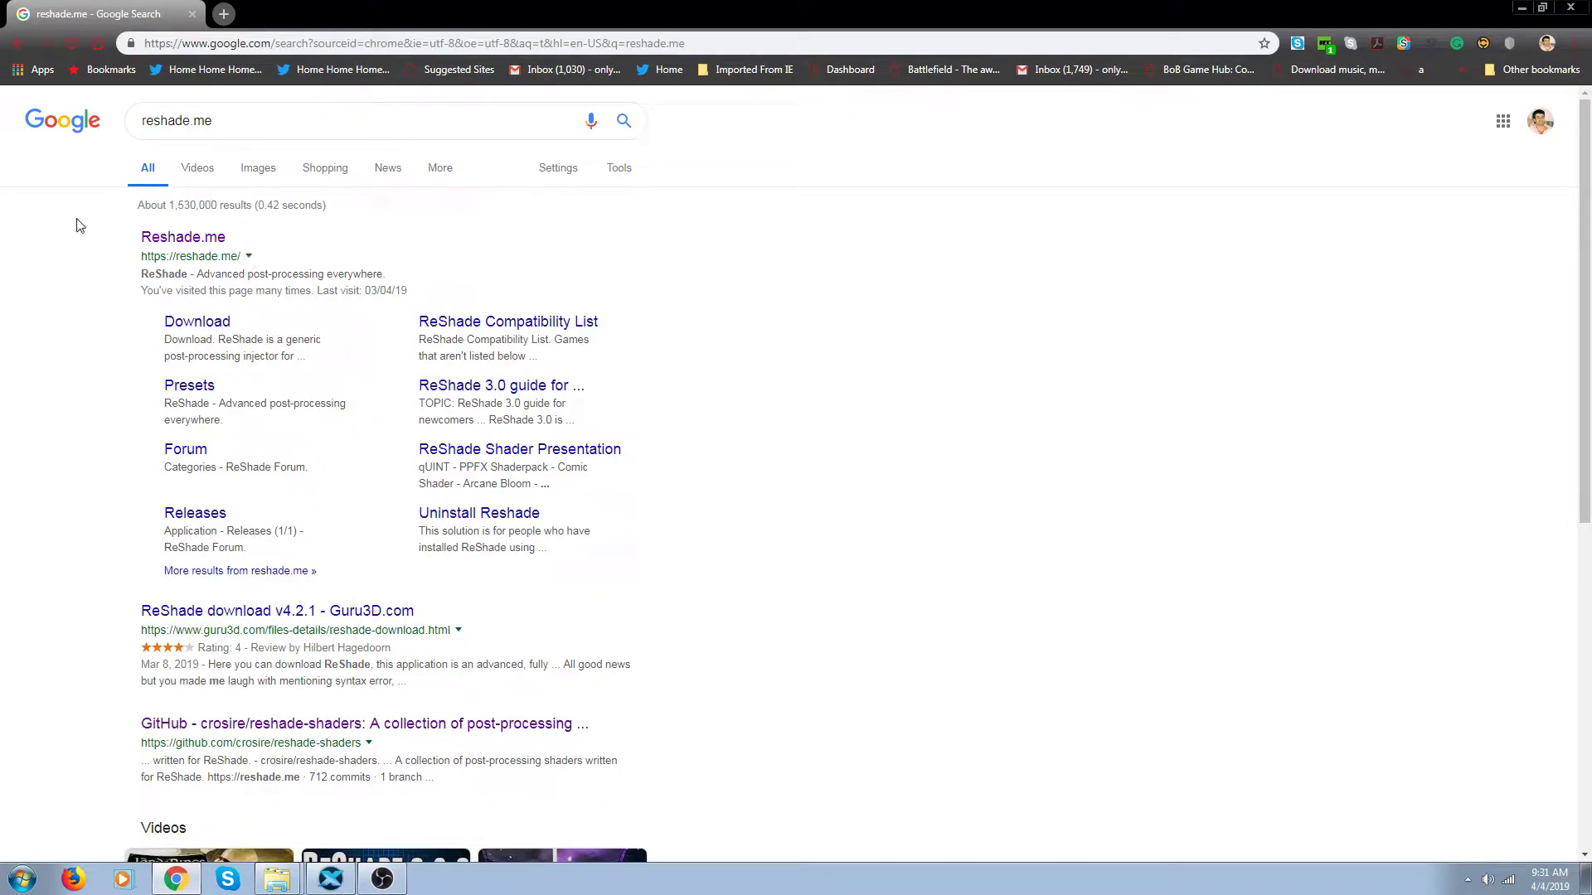
pyautogui.click(169, 243)
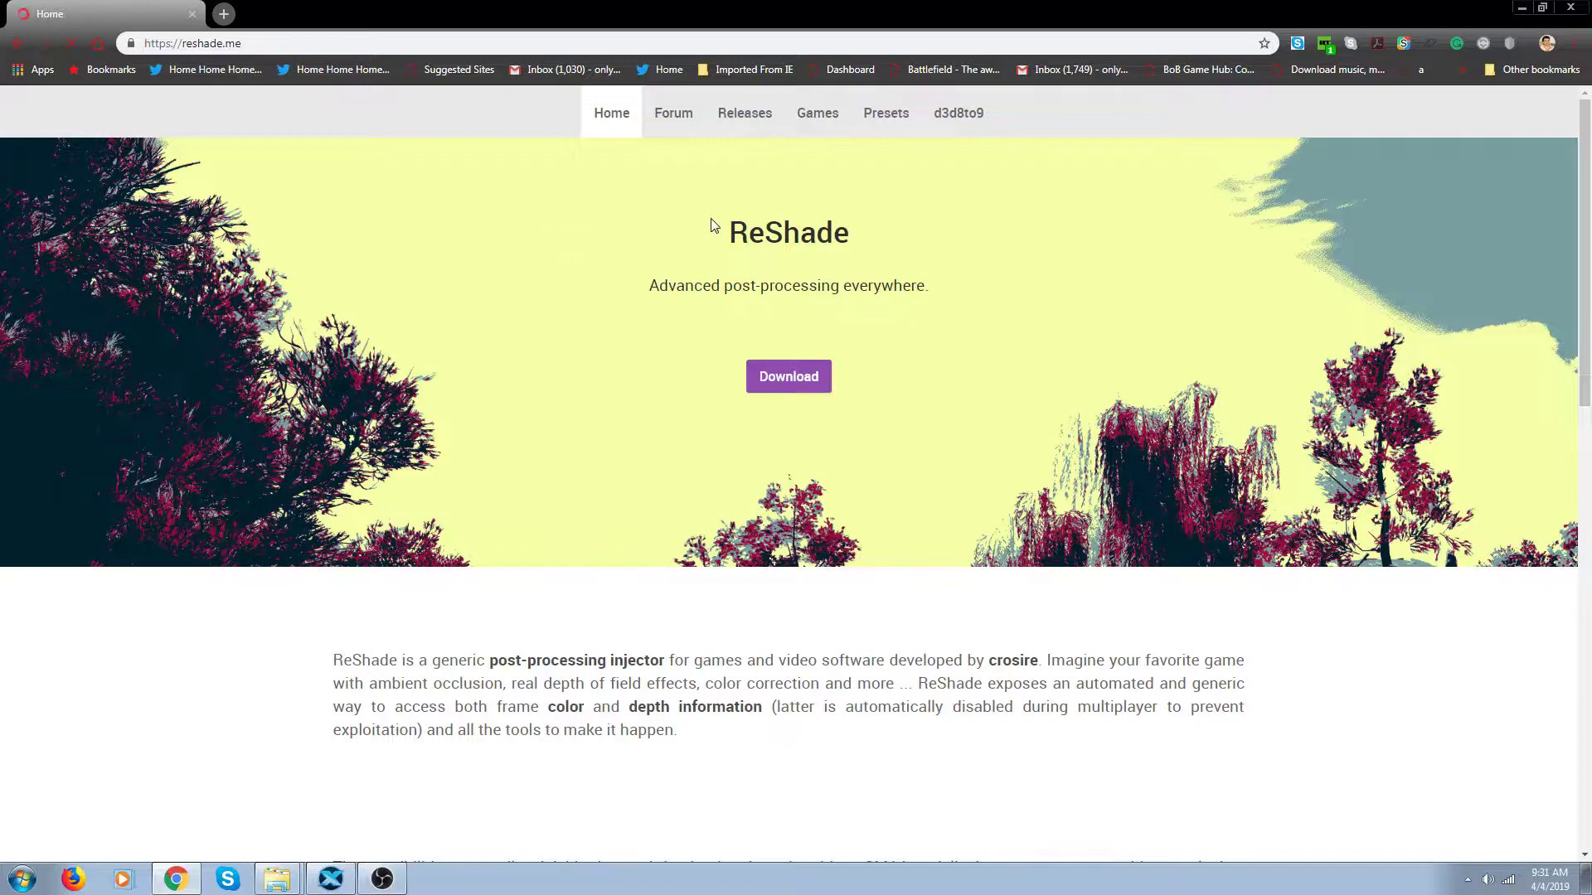
pyautogui.scroll(-7, 713, 225)
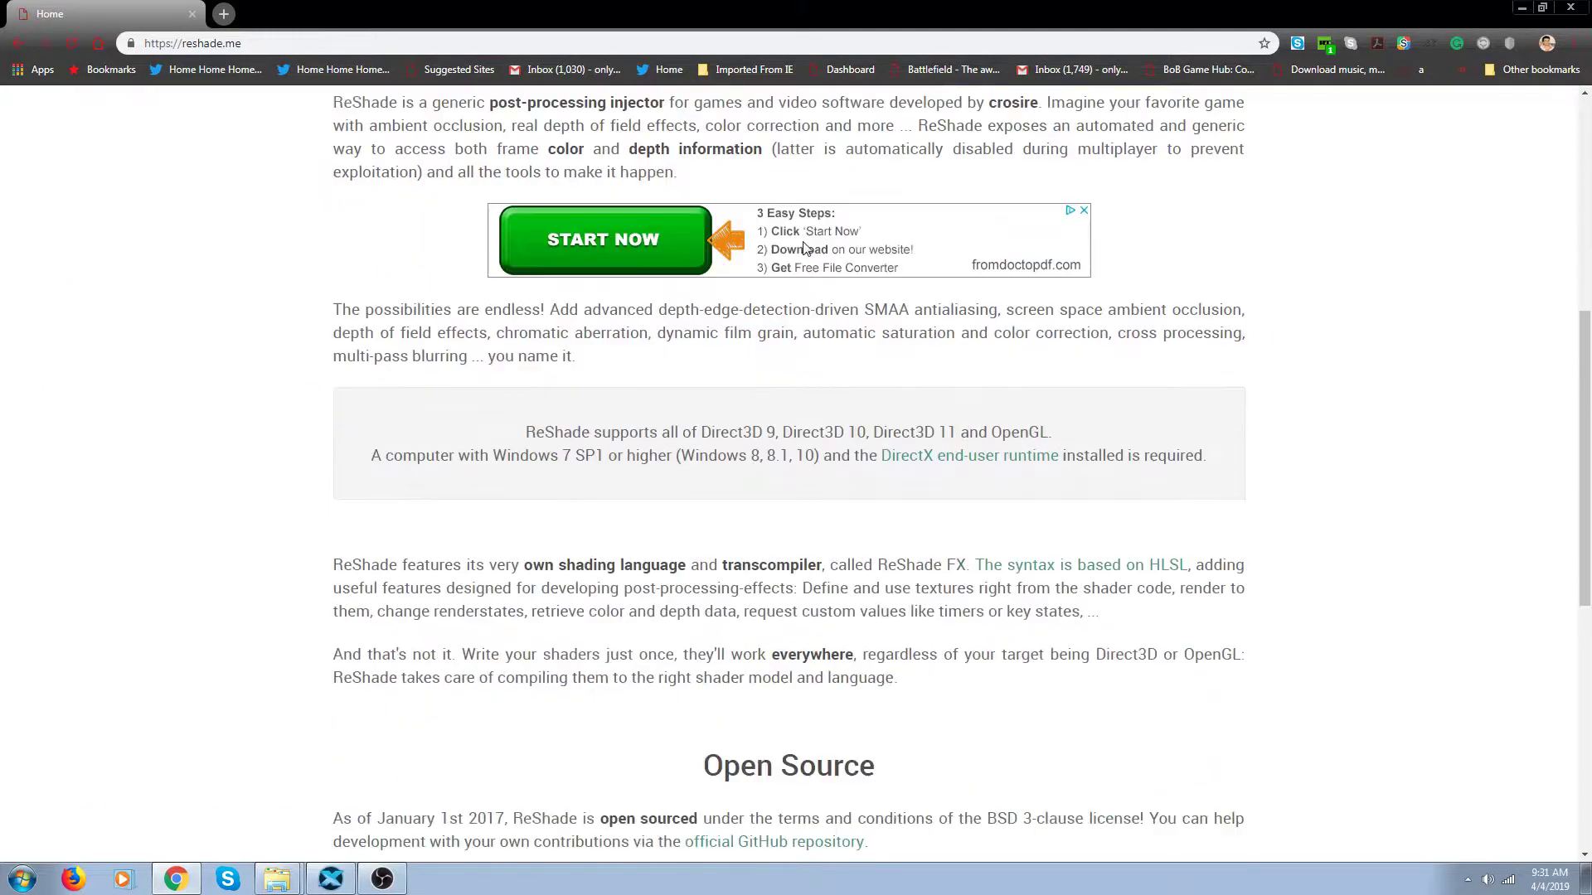
pyautogui.scroll(-8, 804, 248)
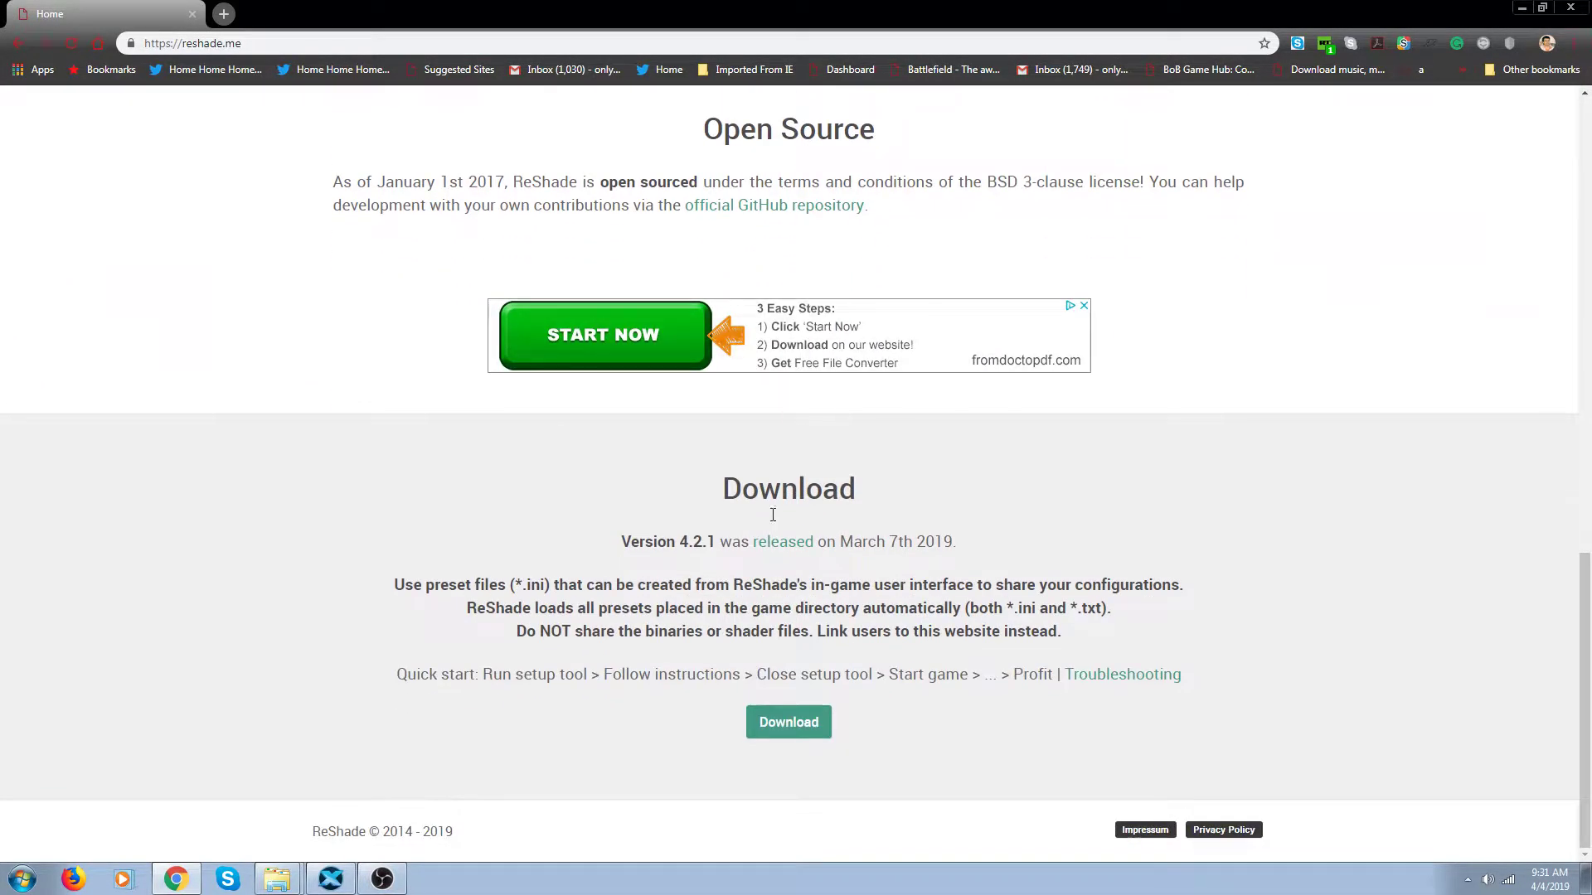
pyautogui.click(781, 731)
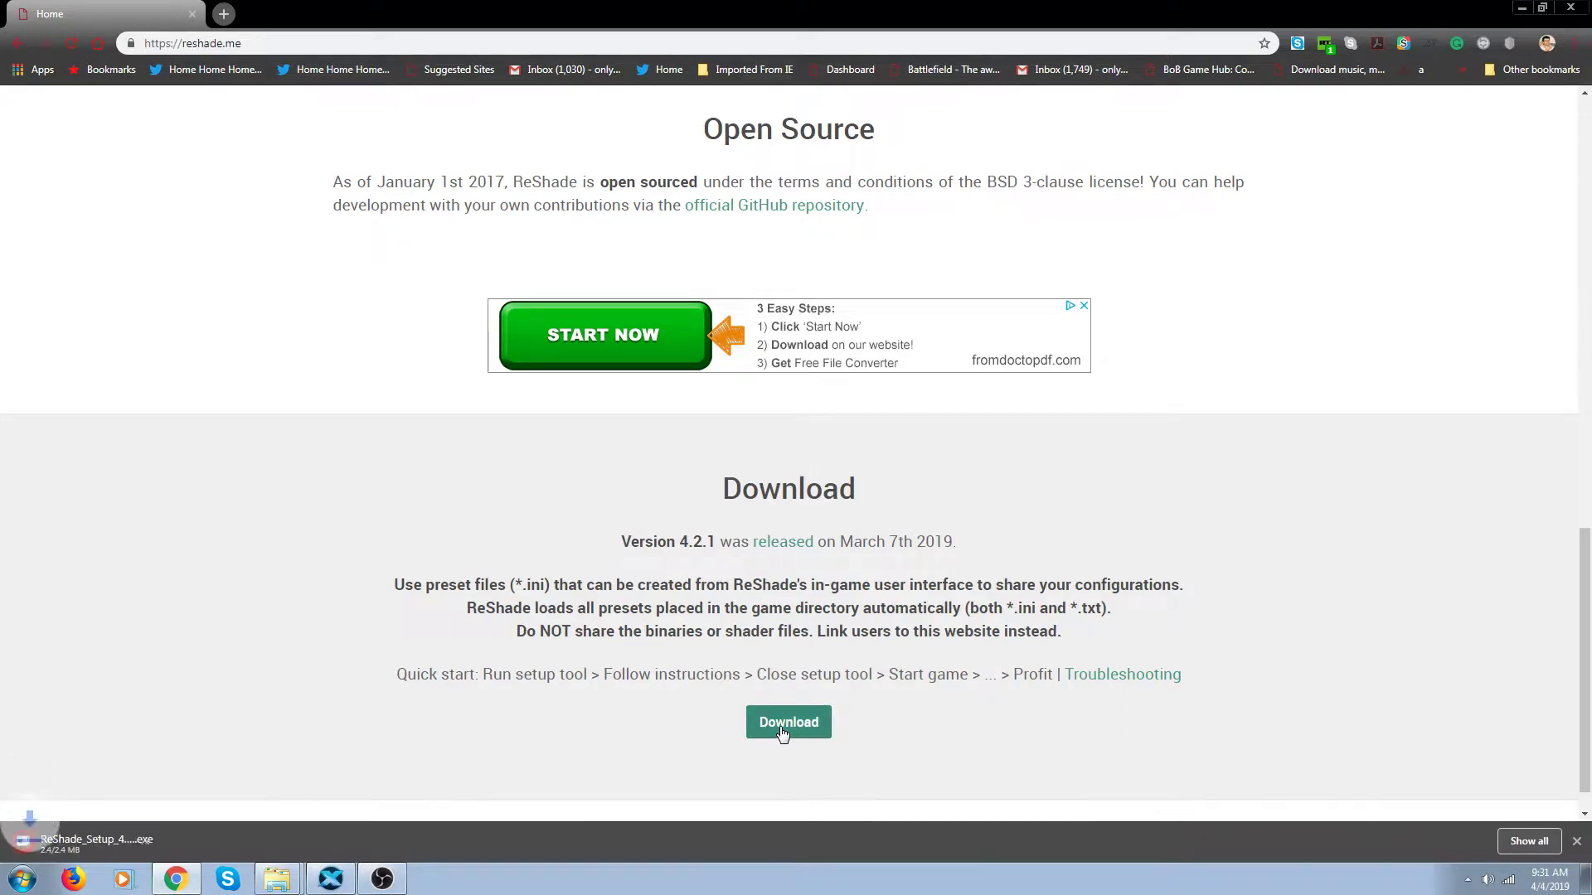
pyautogui.click(151, 850)
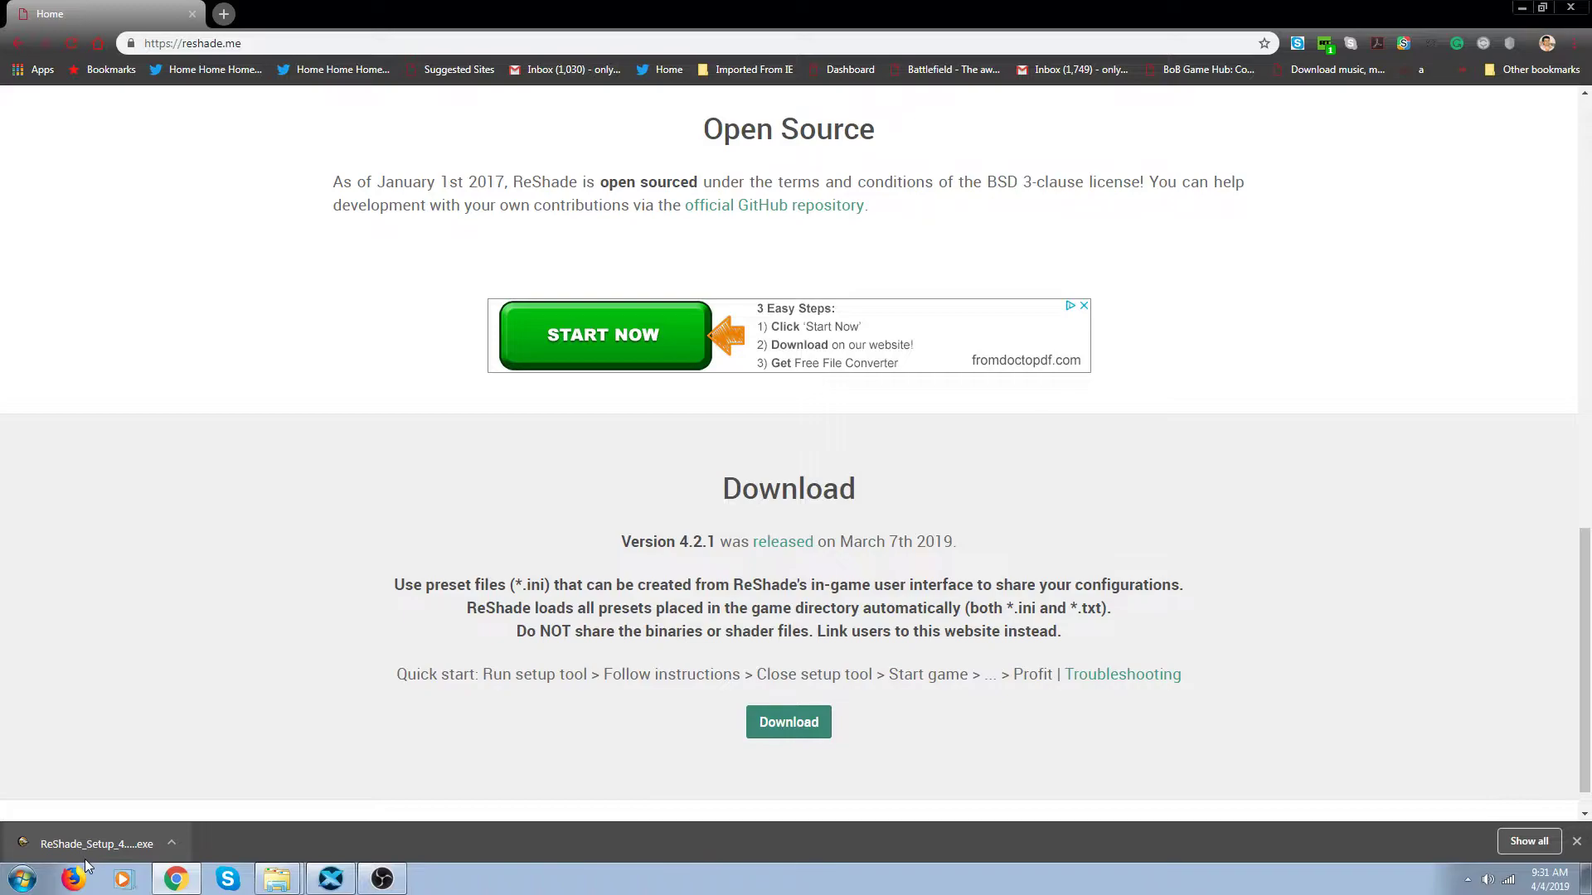
pyautogui.click(142, 851)
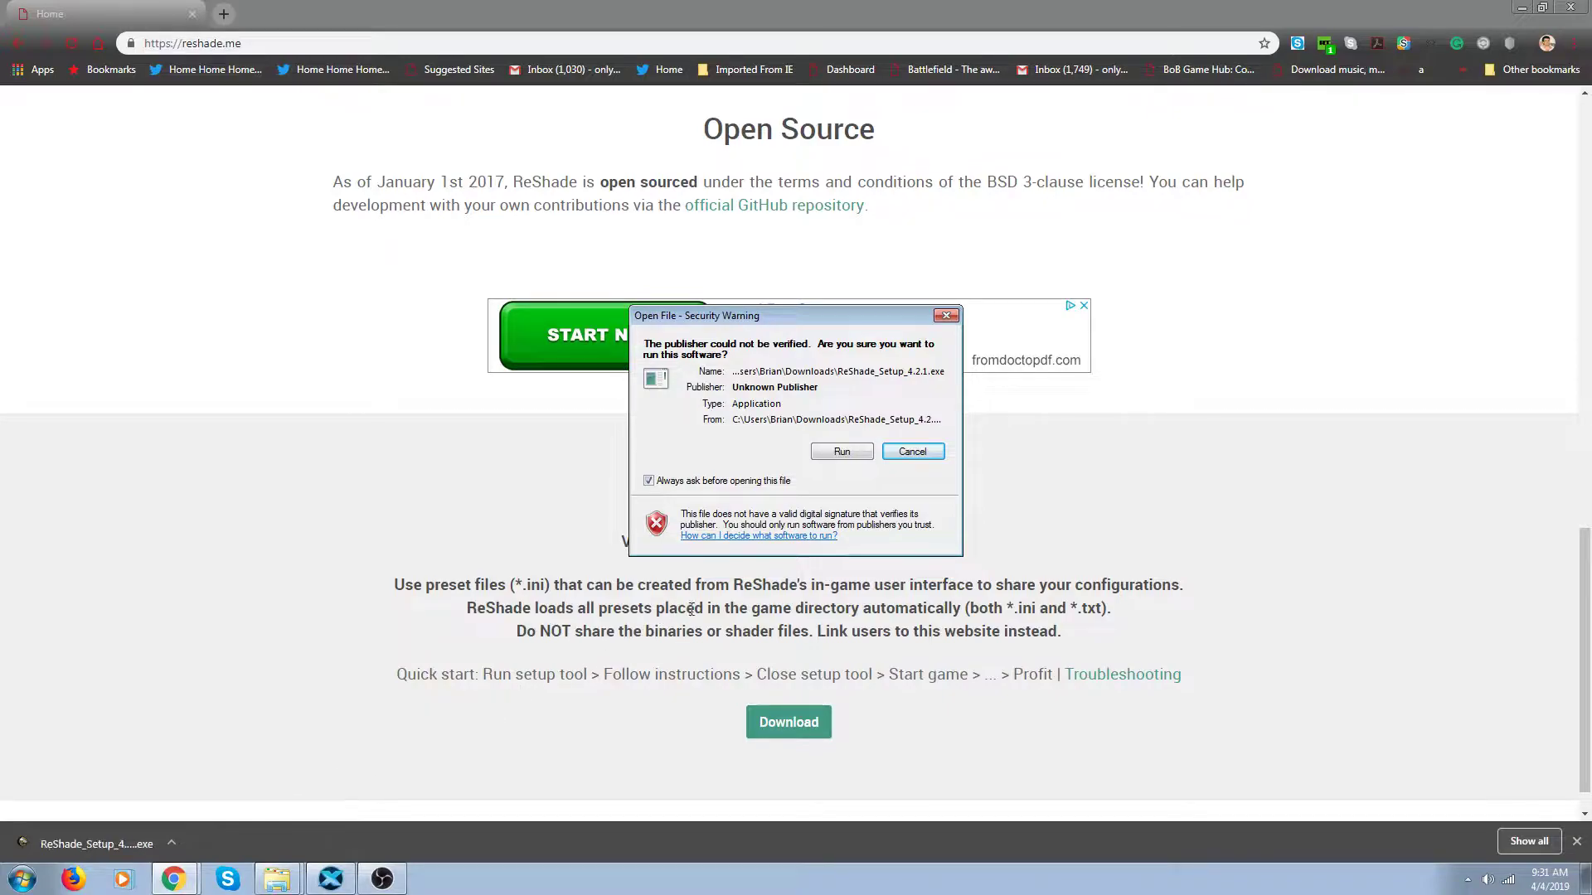
# Launch the ReShade setup from the desktop and allow it past the unverified-publisher warning.
pyautogui.click(1005, 543)
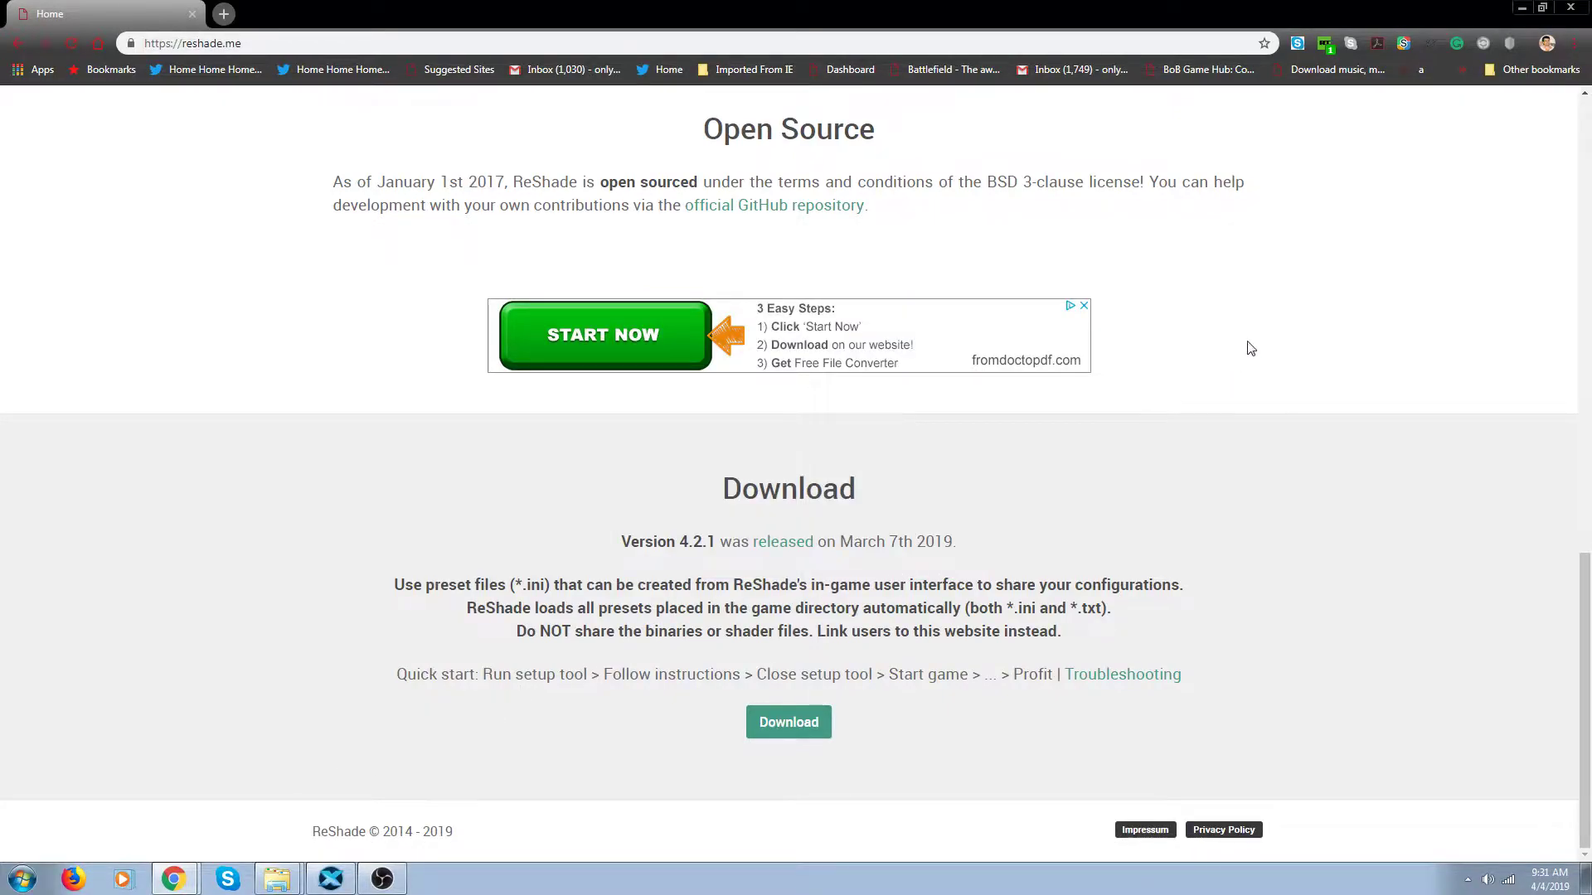
pyautogui.click(1522, 10)
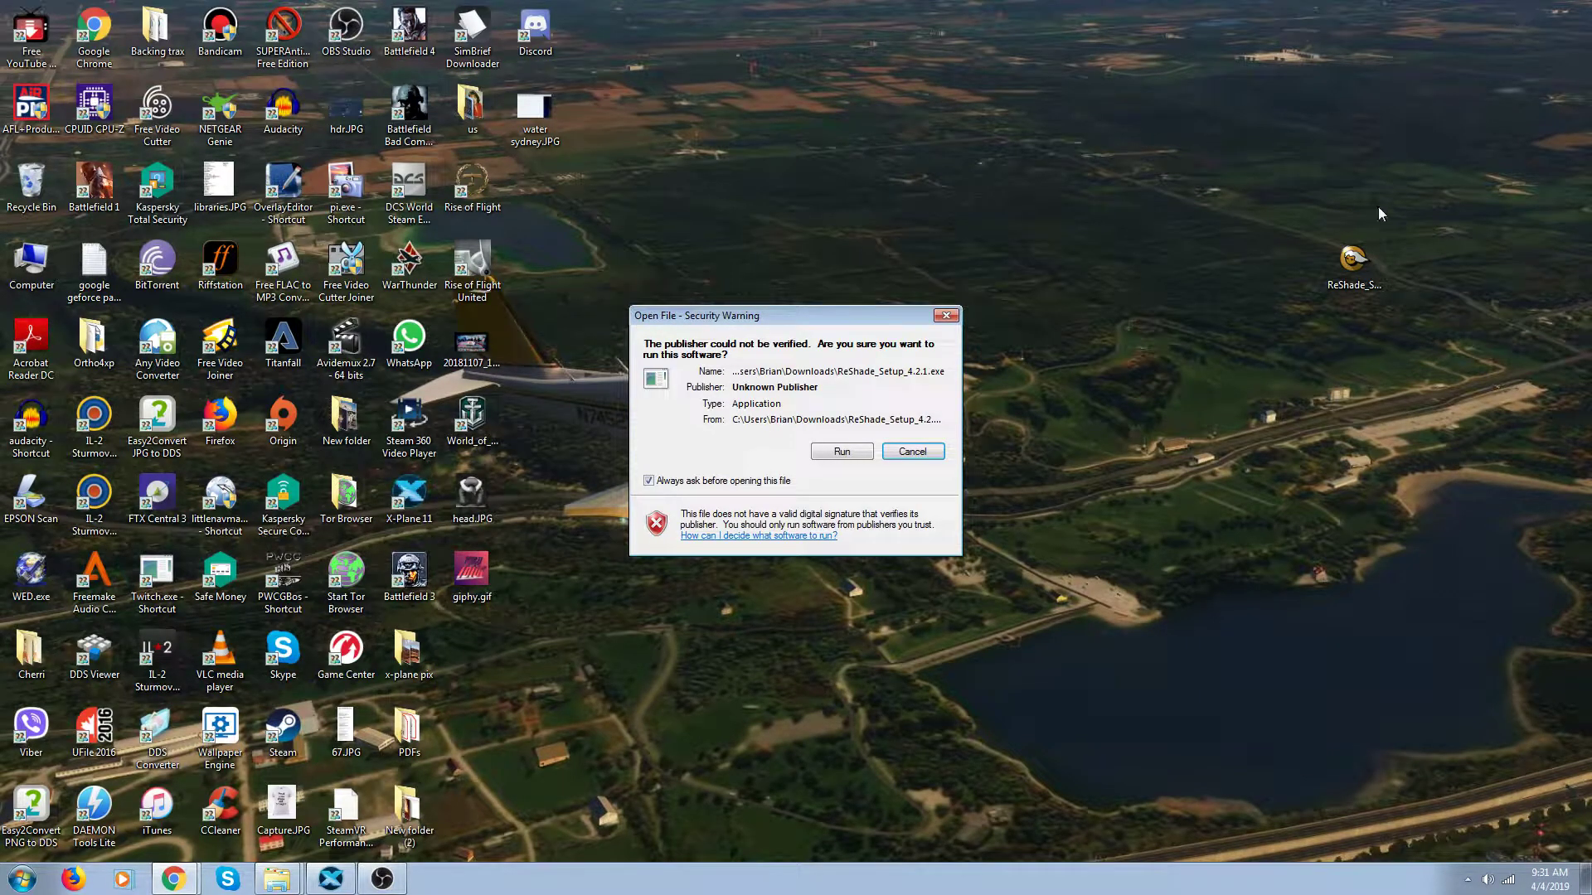
pyautogui.click(1354, 260)
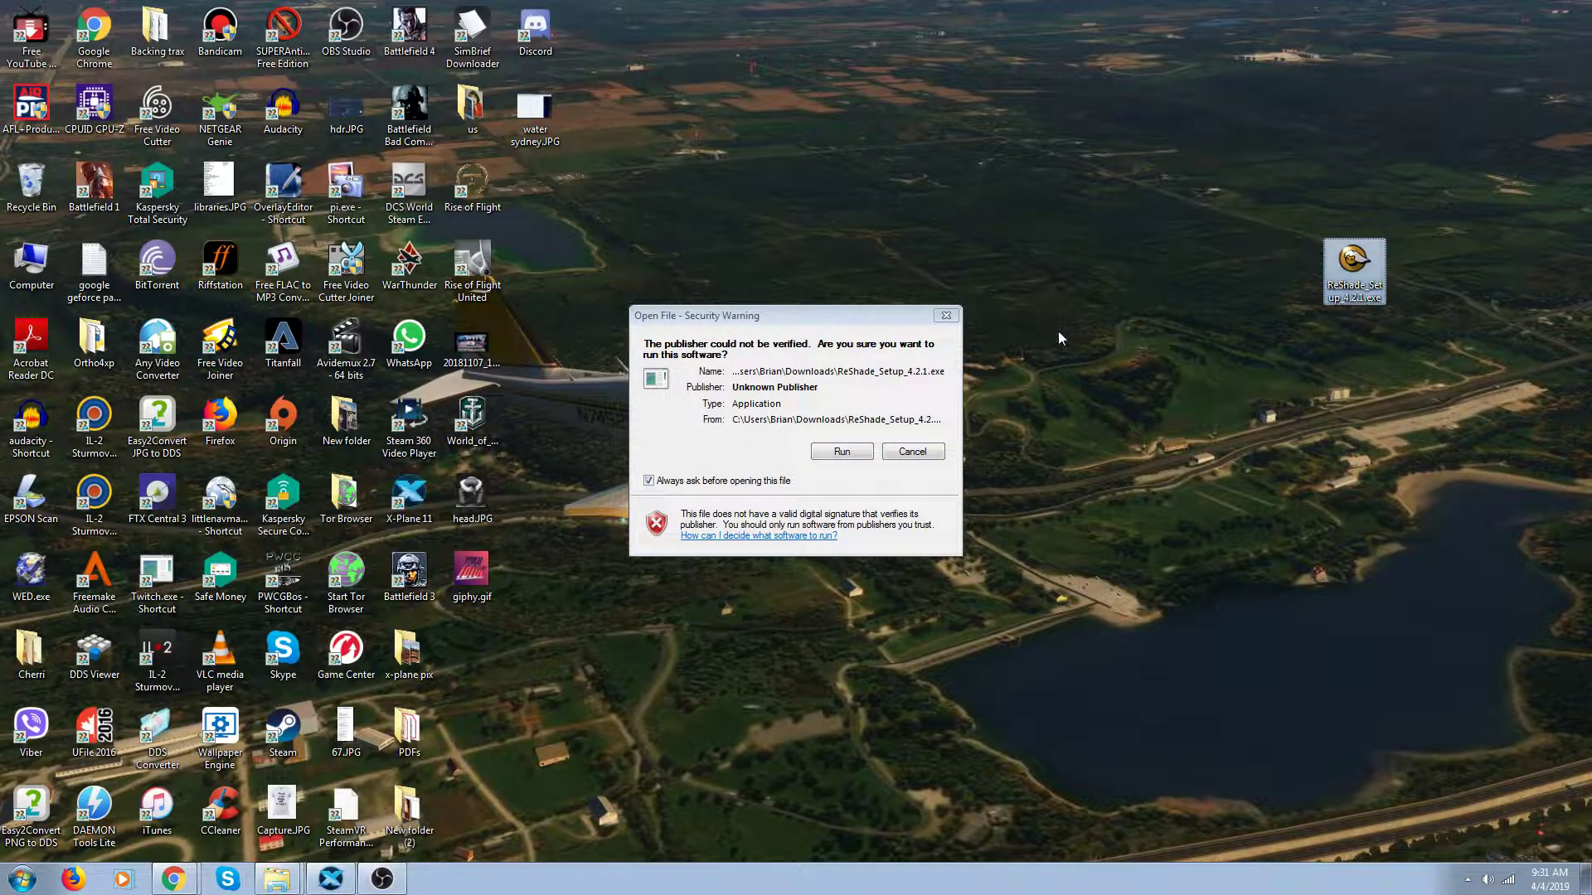
pyautogui.click(948, 319)
pyautogui.click(949, 322)
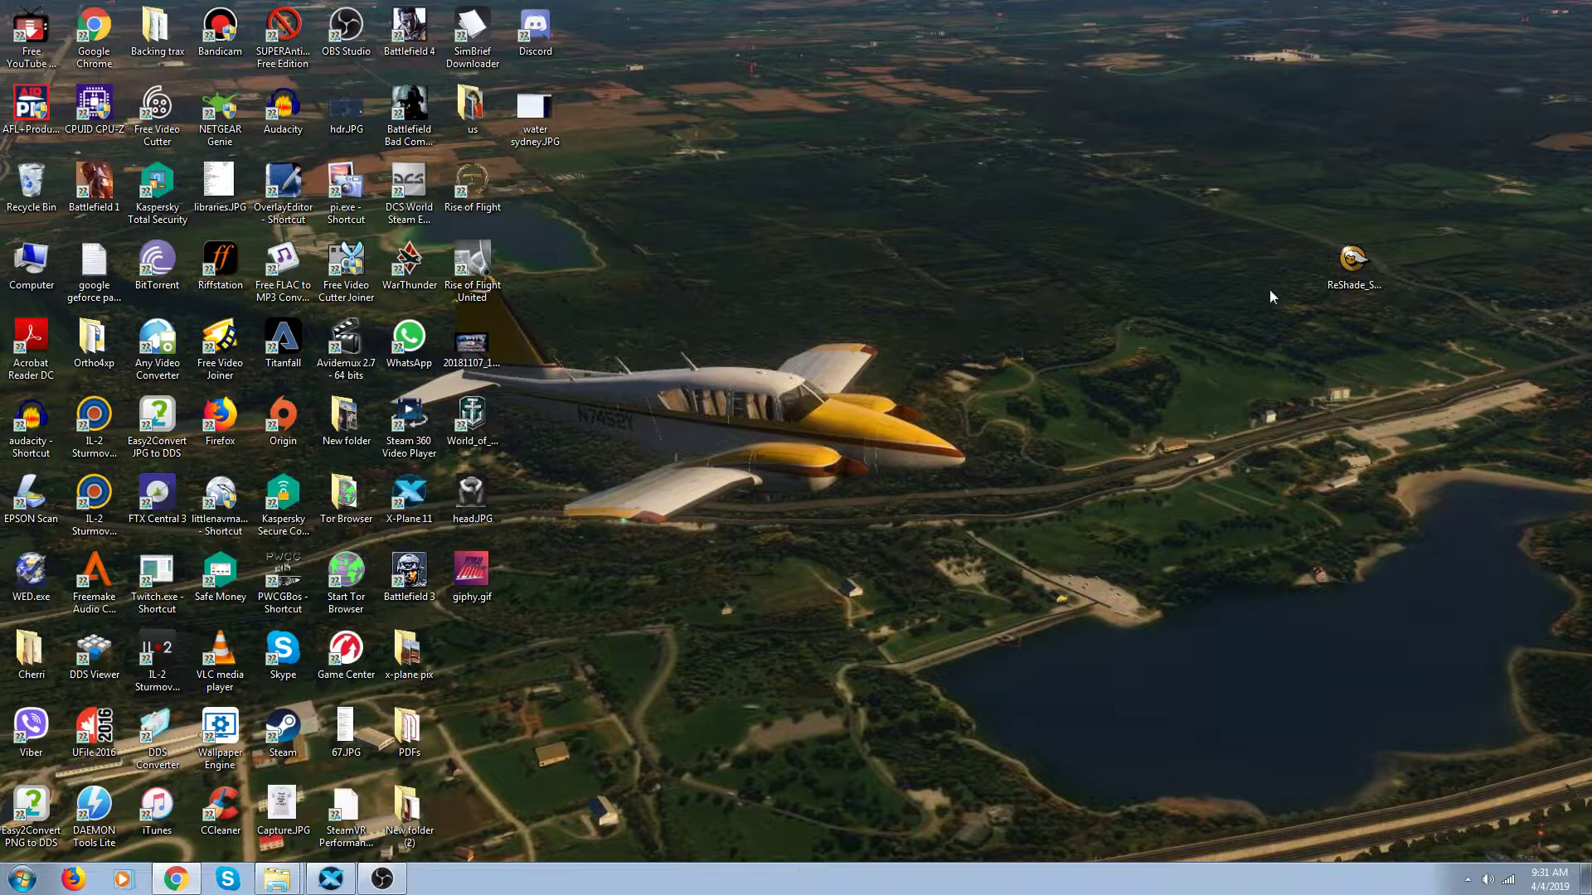
pyautogui.doubleClick(1348, 259)
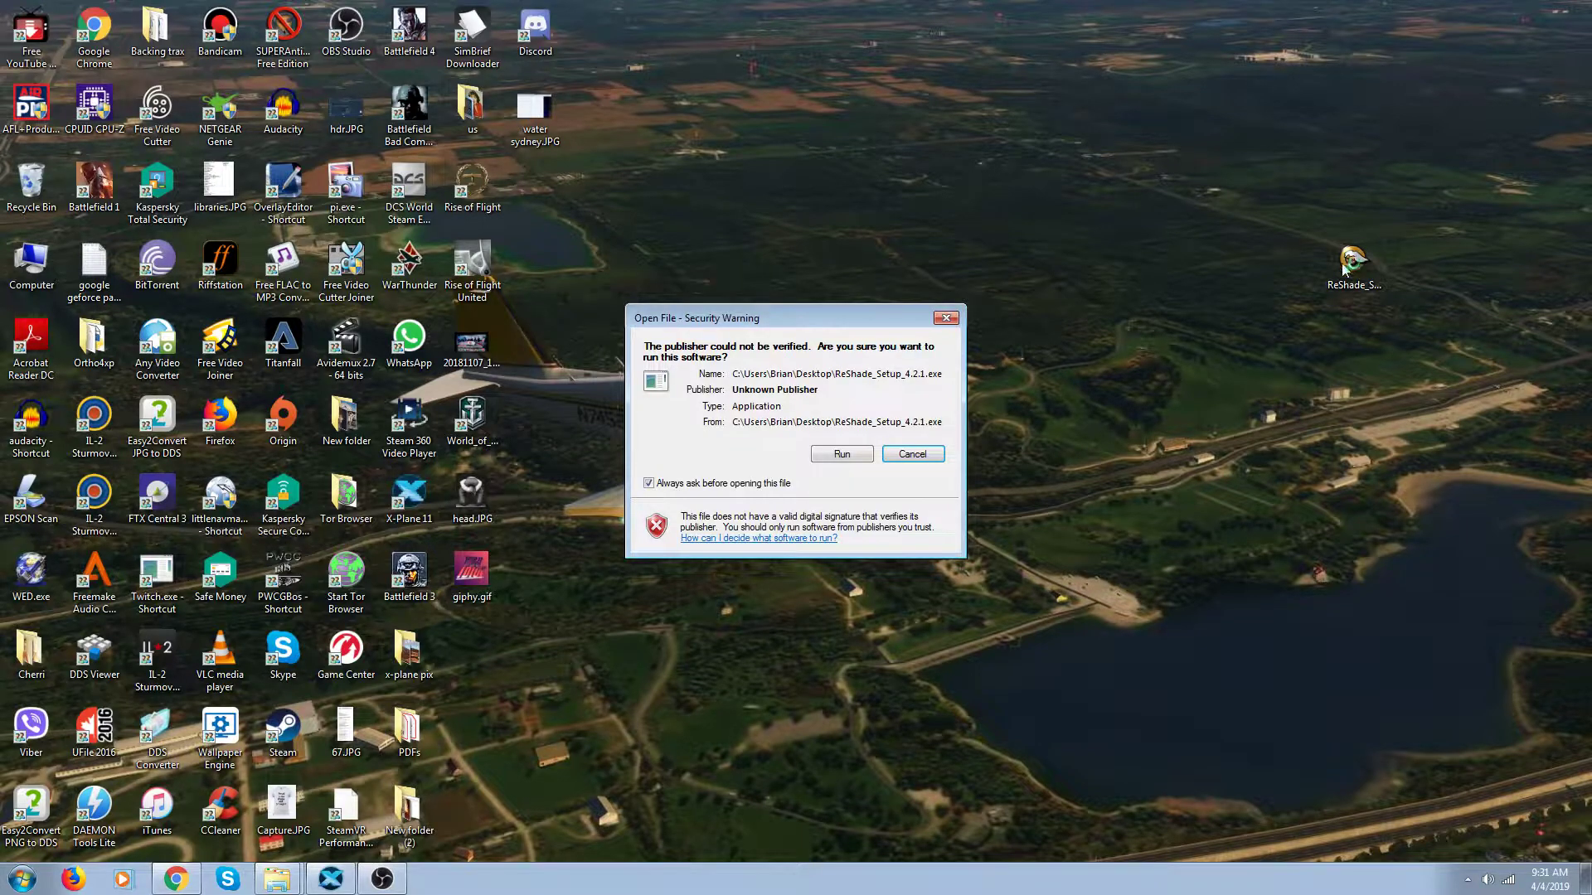
pyautogui.click(842, 454)
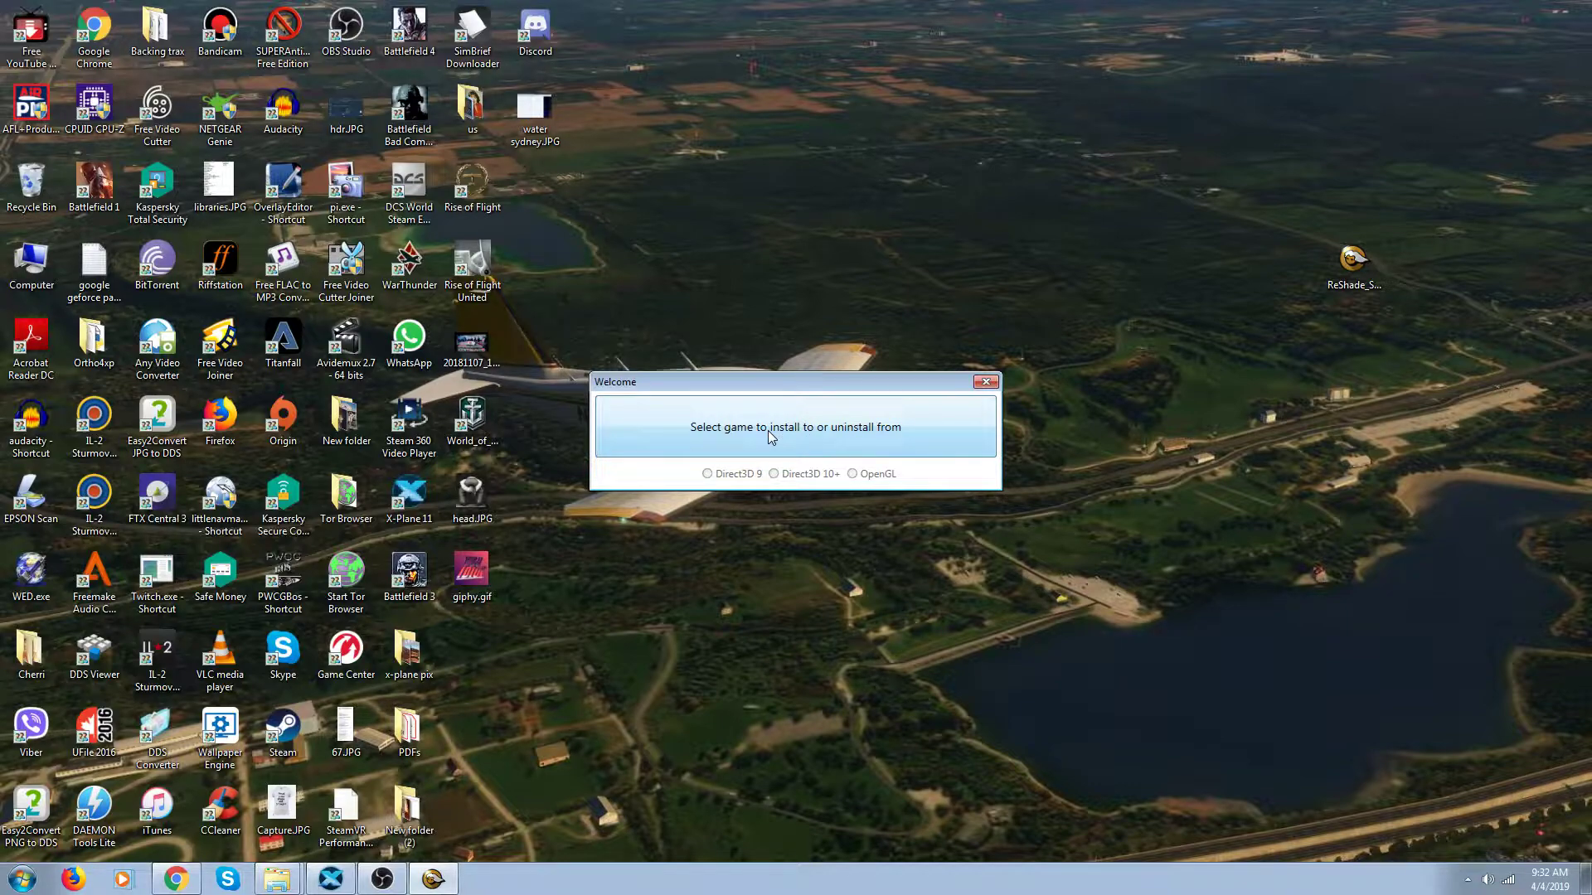
# Browse to D:\Steam\steamapps\common\X-Plane 11 in the game file picker.
pyautogui.click(768, 429)
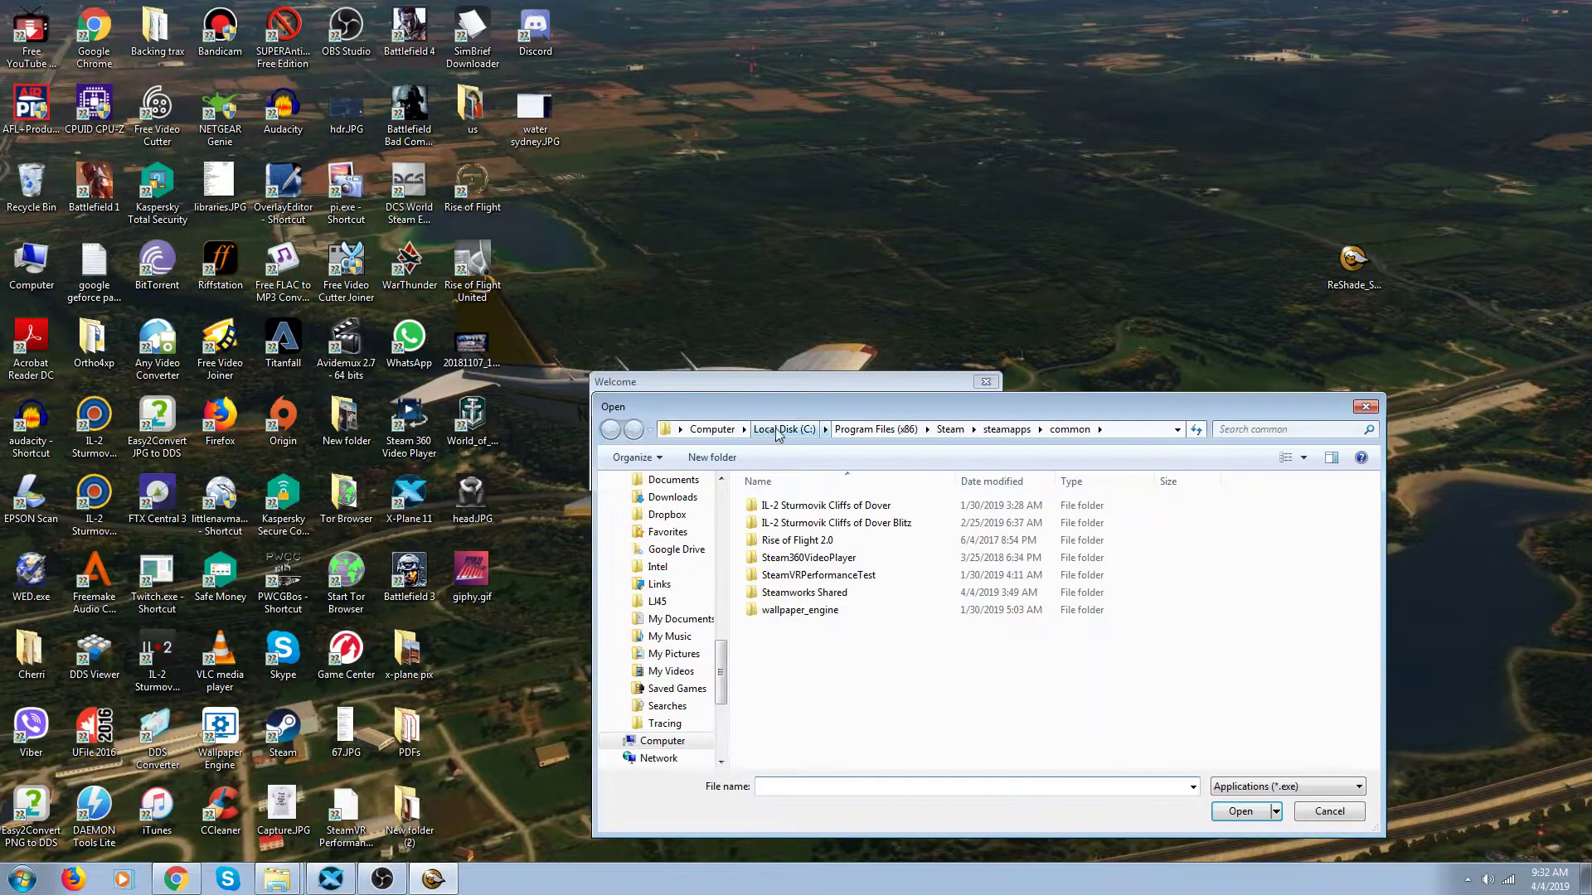
pyautogui.moveTo(834, 405); pyautogui.dragTo(859, 256)
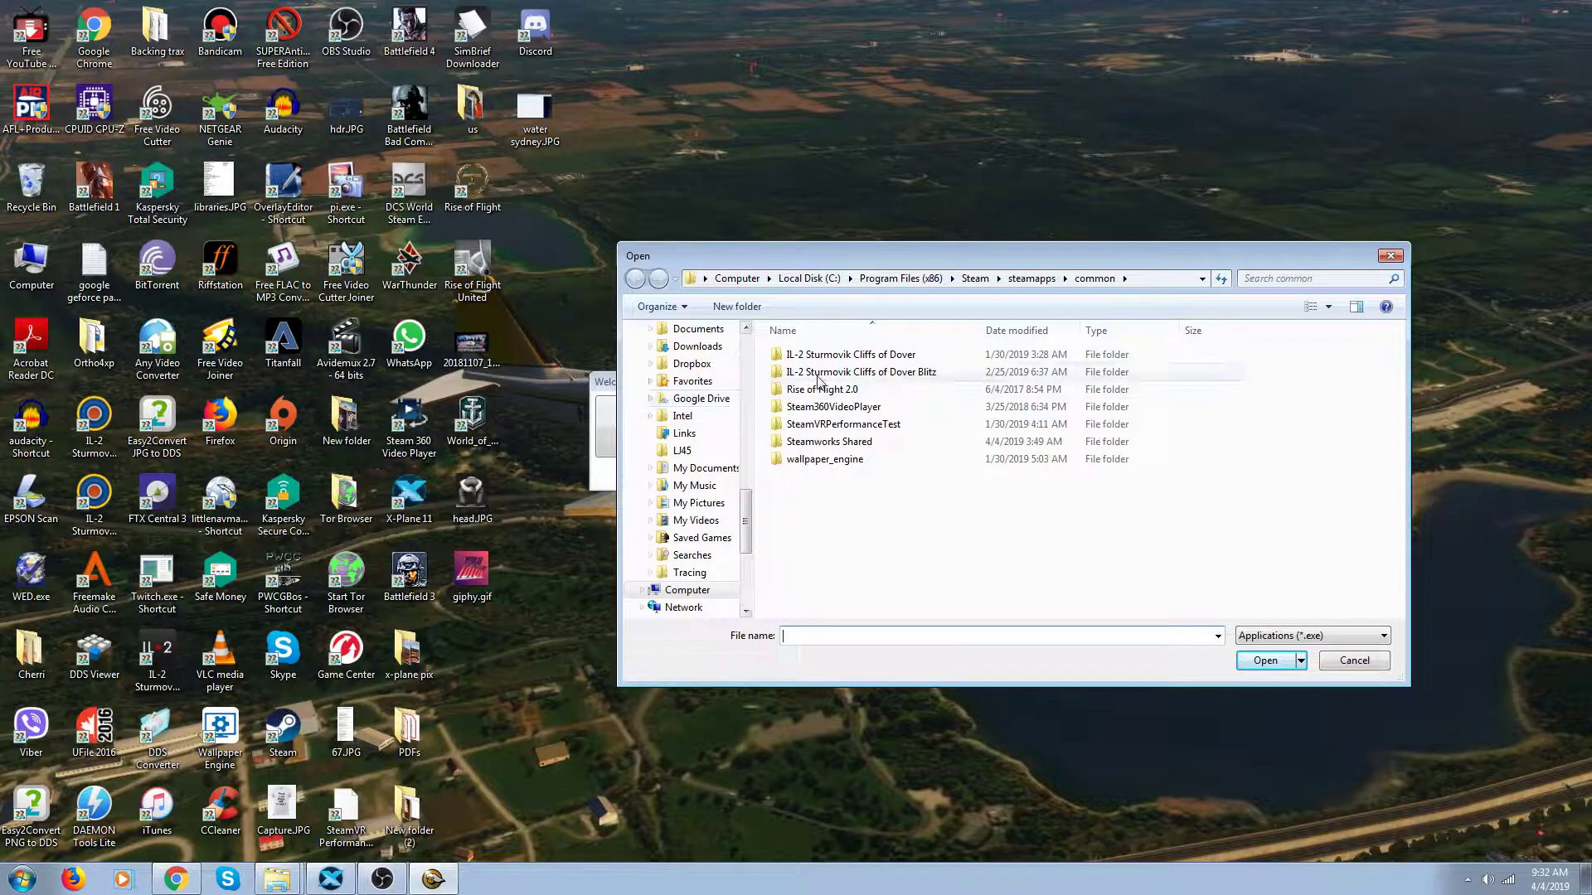
pyautogui.moveTo(745, 507); pyautogui.dragTo(745, 533)
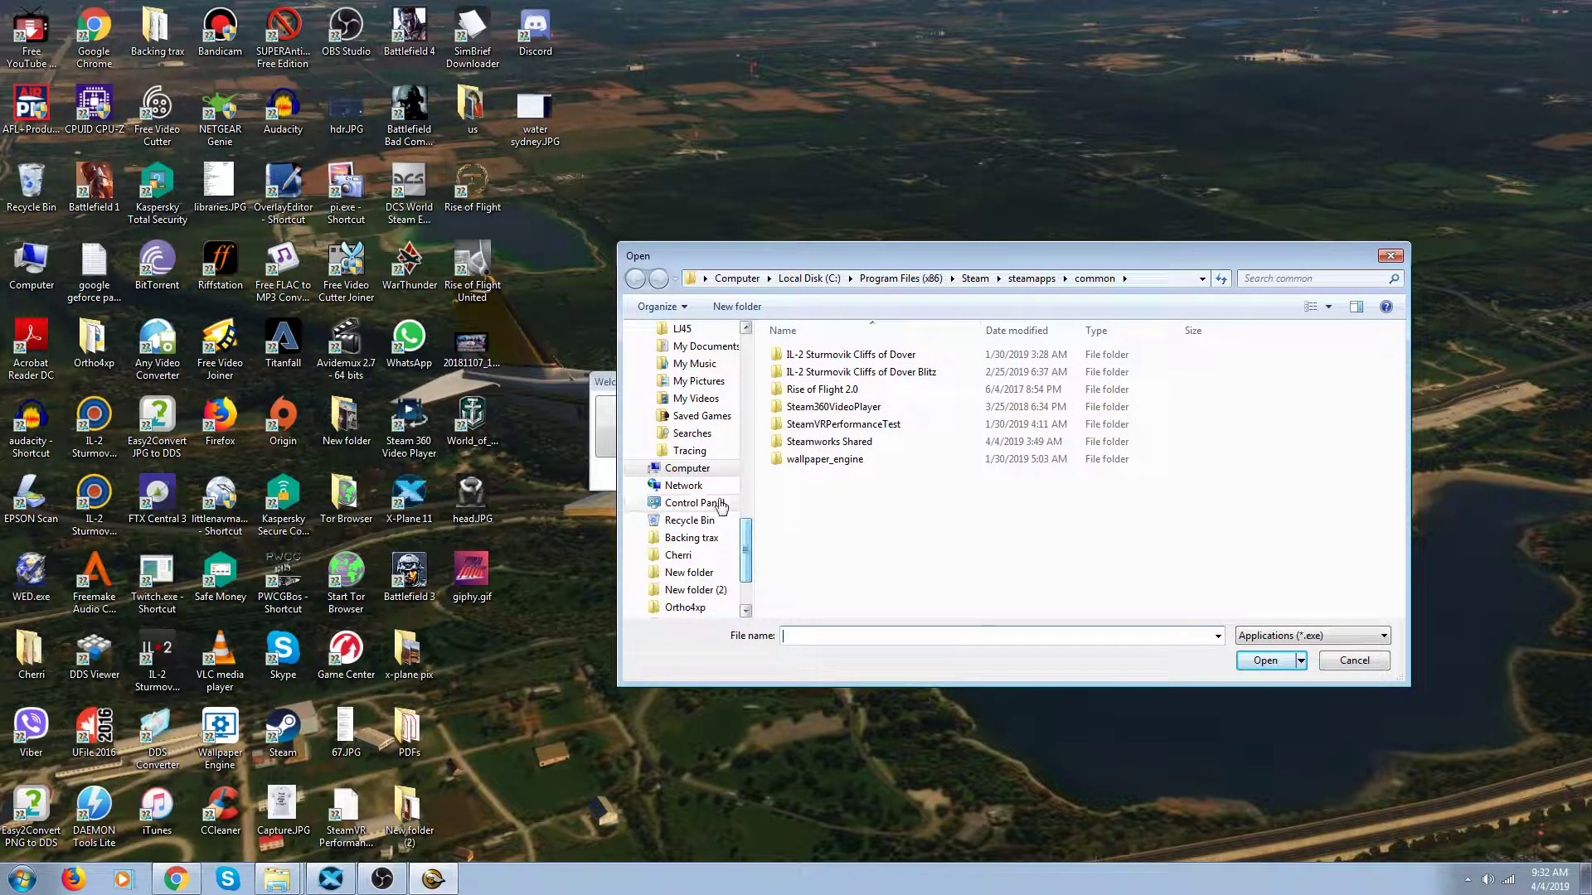
pyautogui.click(697, 484)
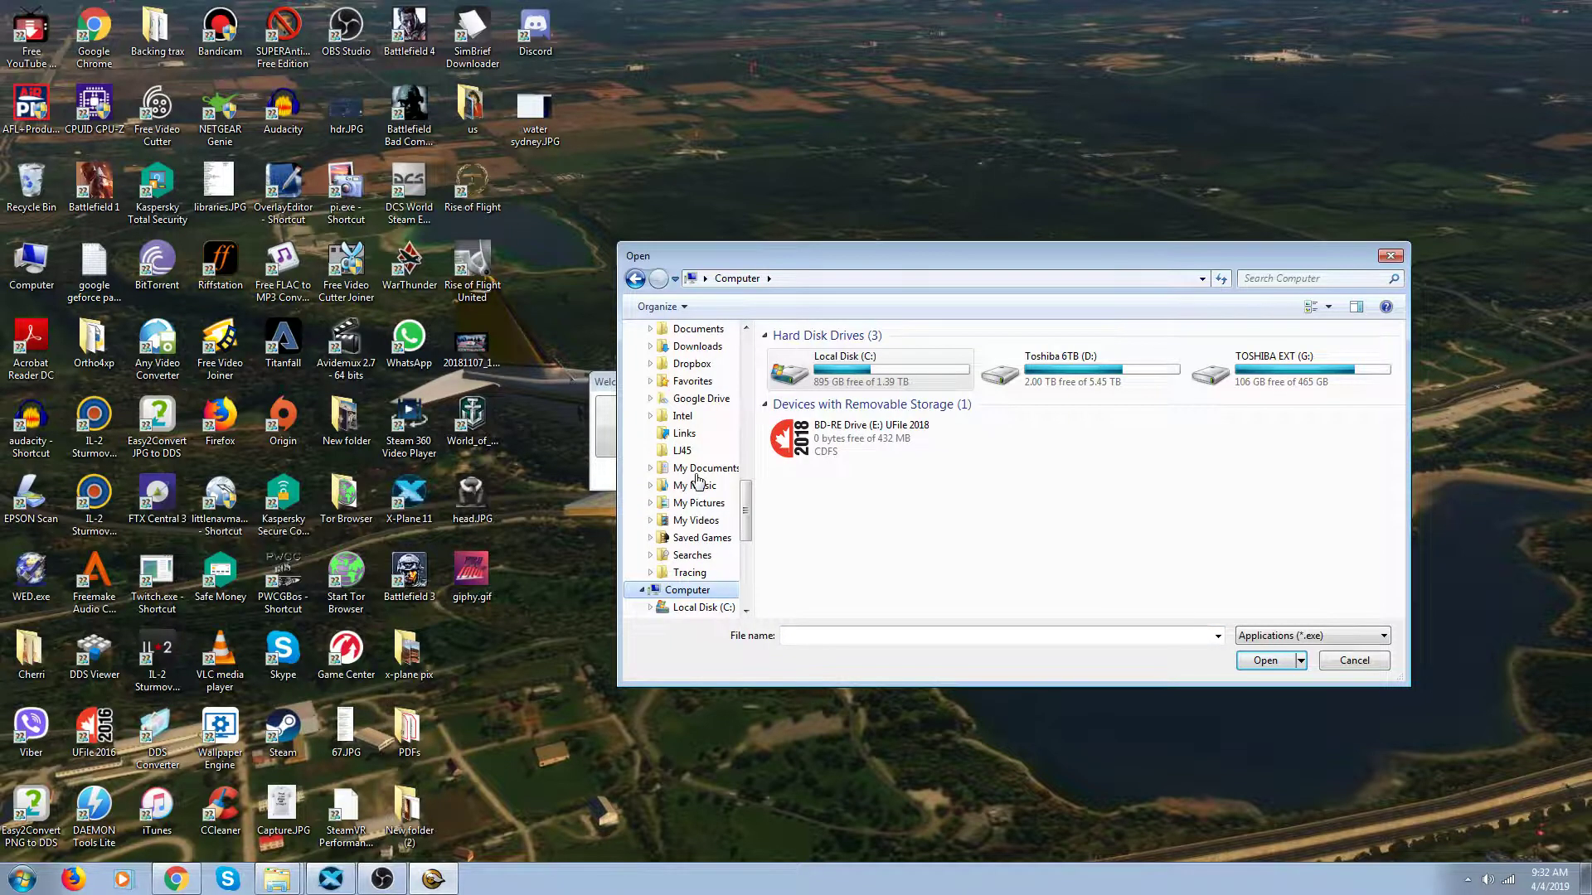
pyautogui.doubleClick(1008, 376)
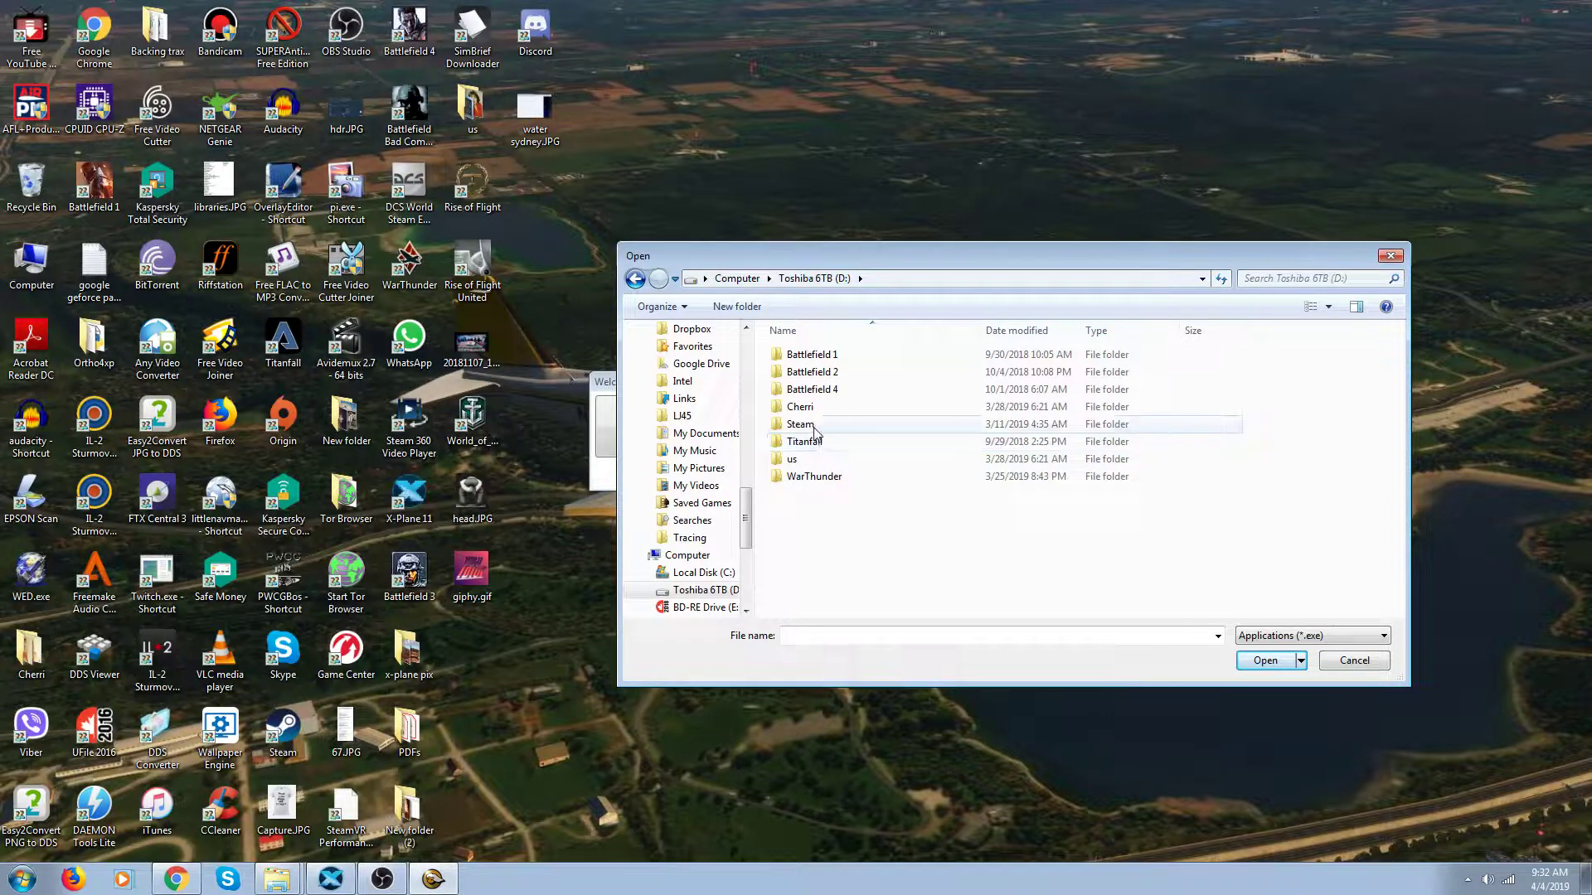
pyautogui.doubleClick(800, 424)
pyautogui.click(804, 355)
pyautogui.doubleClick(804, 355)
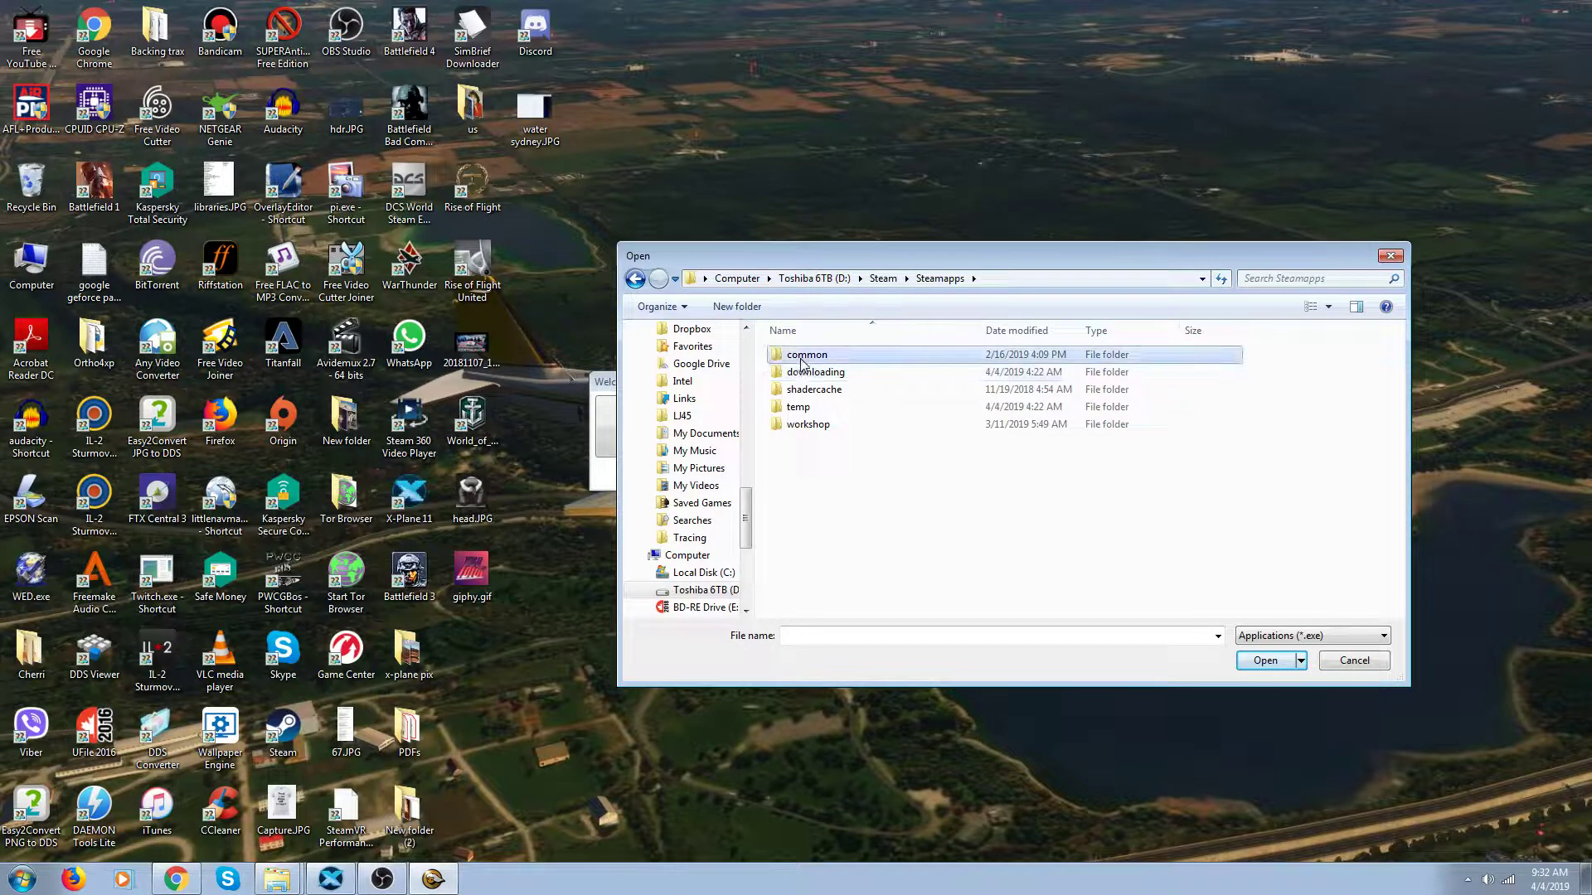
pyautogui.doubleClick(804, 354)
pyautogui.doubleClick(803, 444)
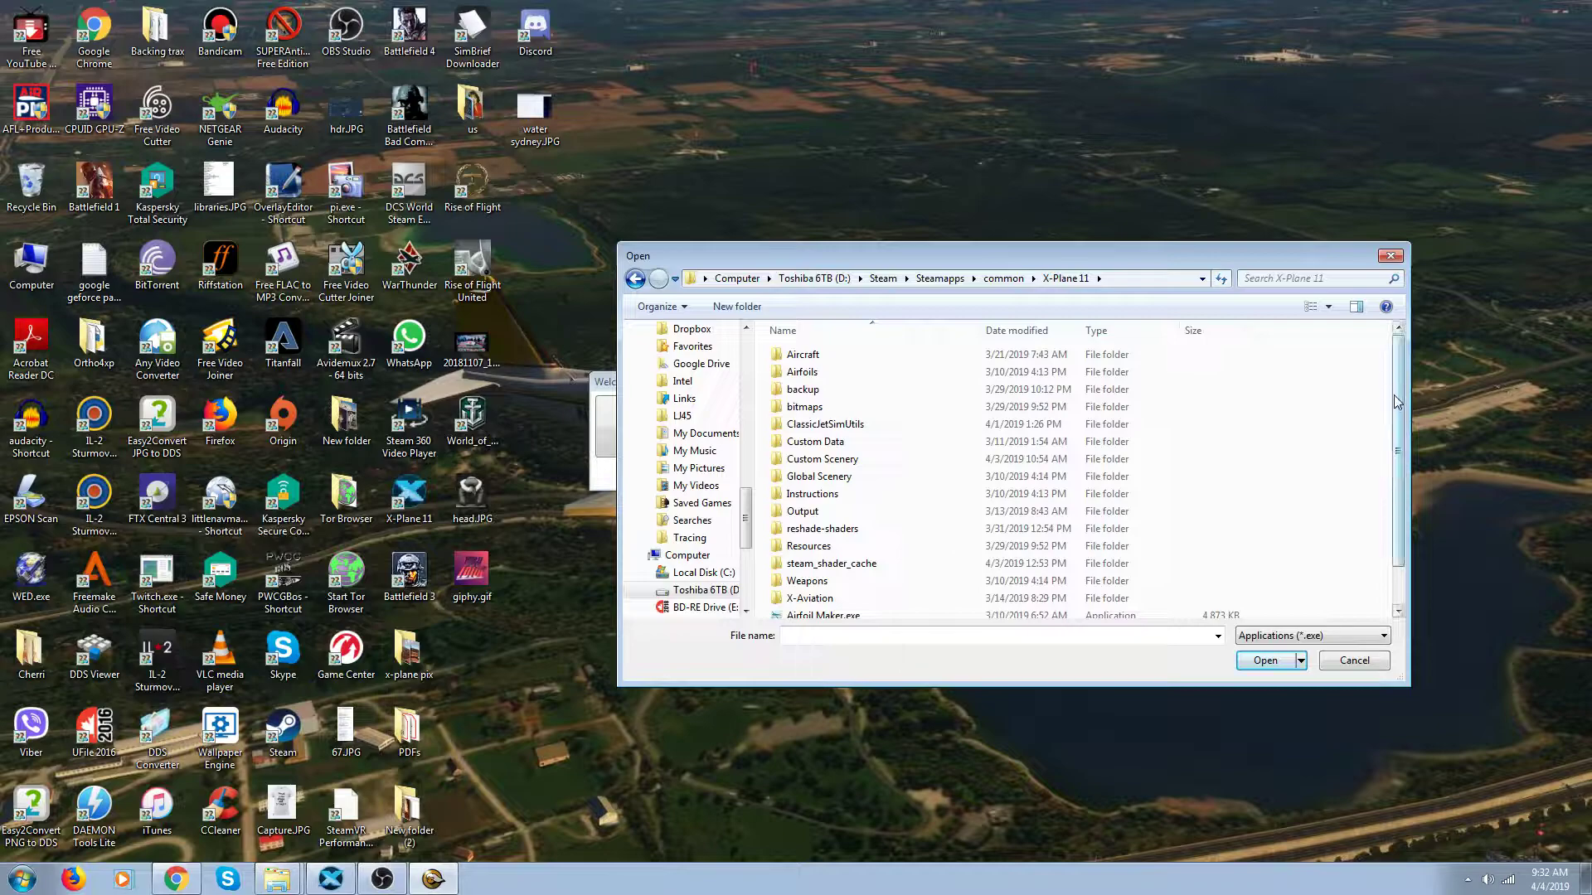
# Select X-Plane.exe as ReShade's target game.
pyautogui.moveTo(1395, 397); pyautogui.dragTo(1395, 429)
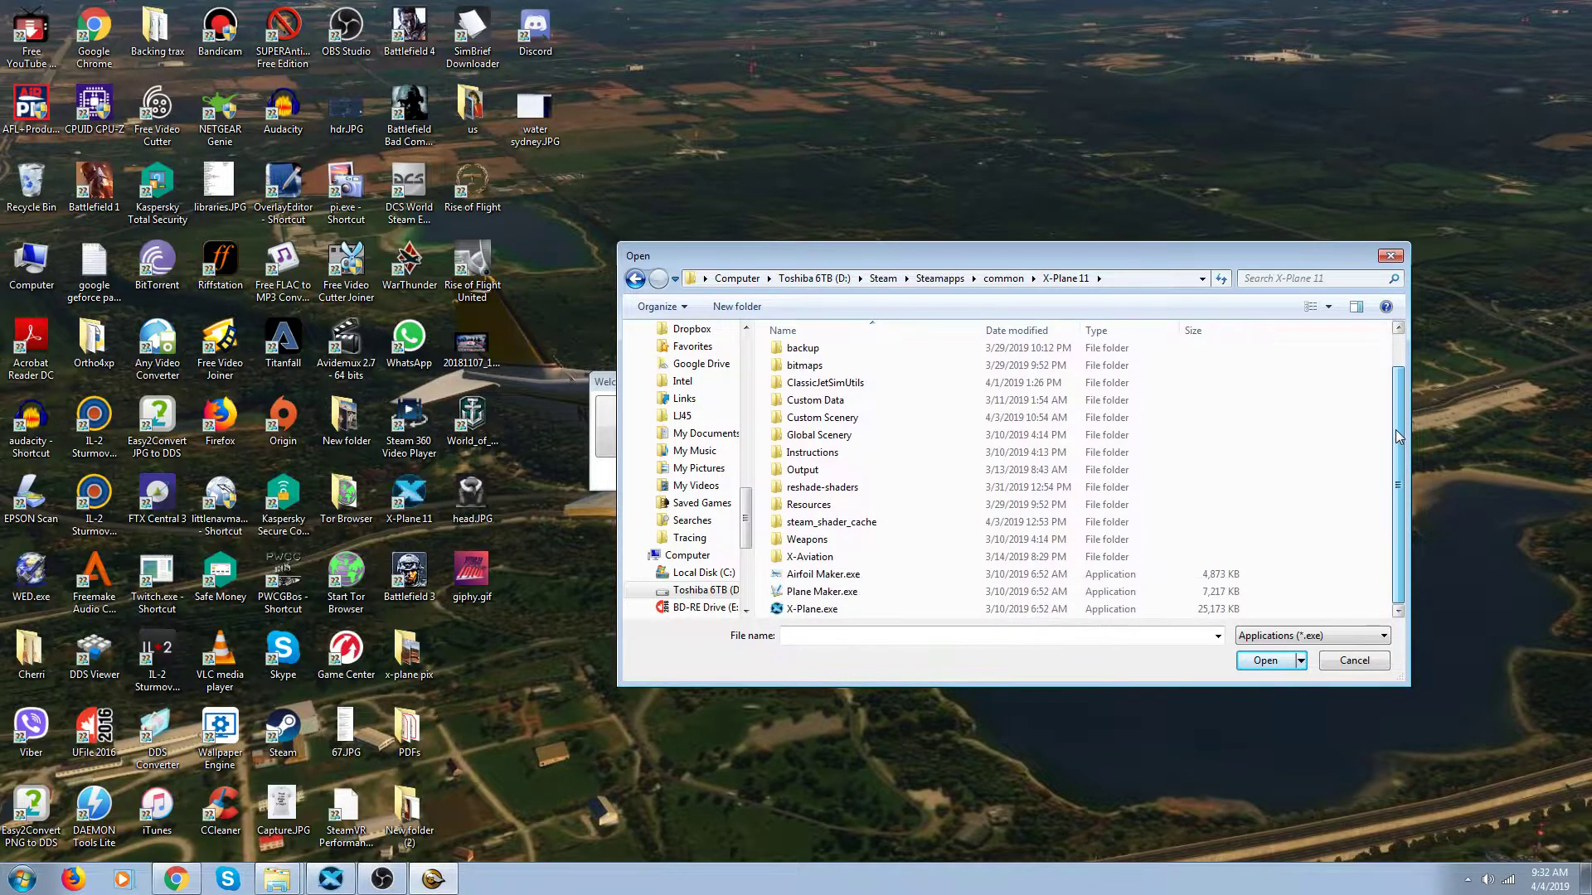
pyautogui.click(793, 611)
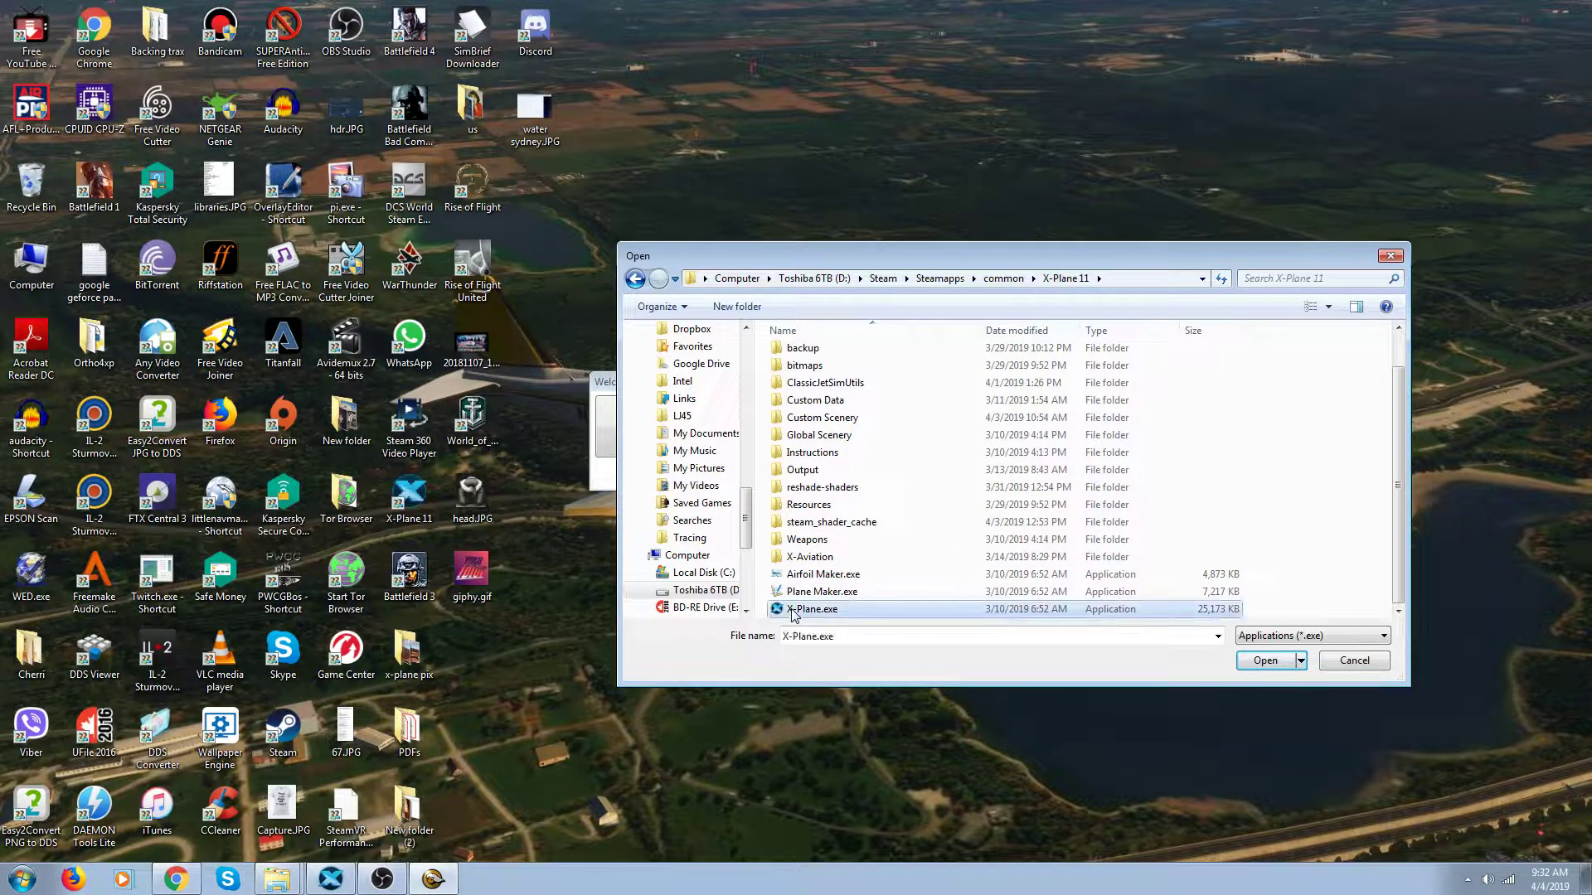
pyautogui.click(1244, 661)
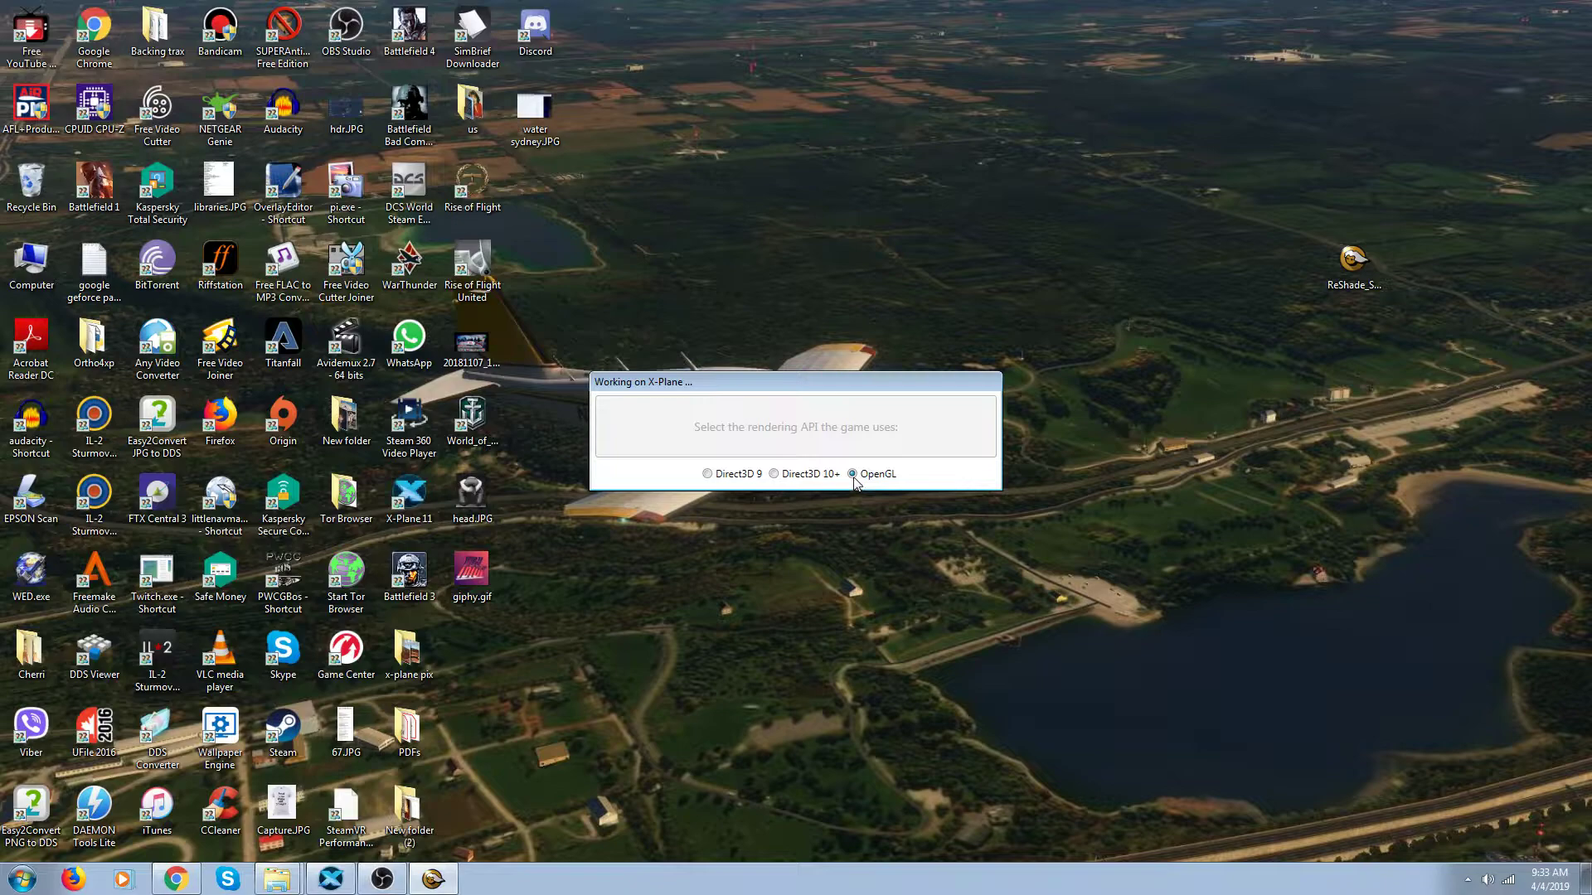
# Confirm OpenGL as the rendering API, then dismiss the existing-installation prompts and close the installer.
pyautogui.click(853, 474)
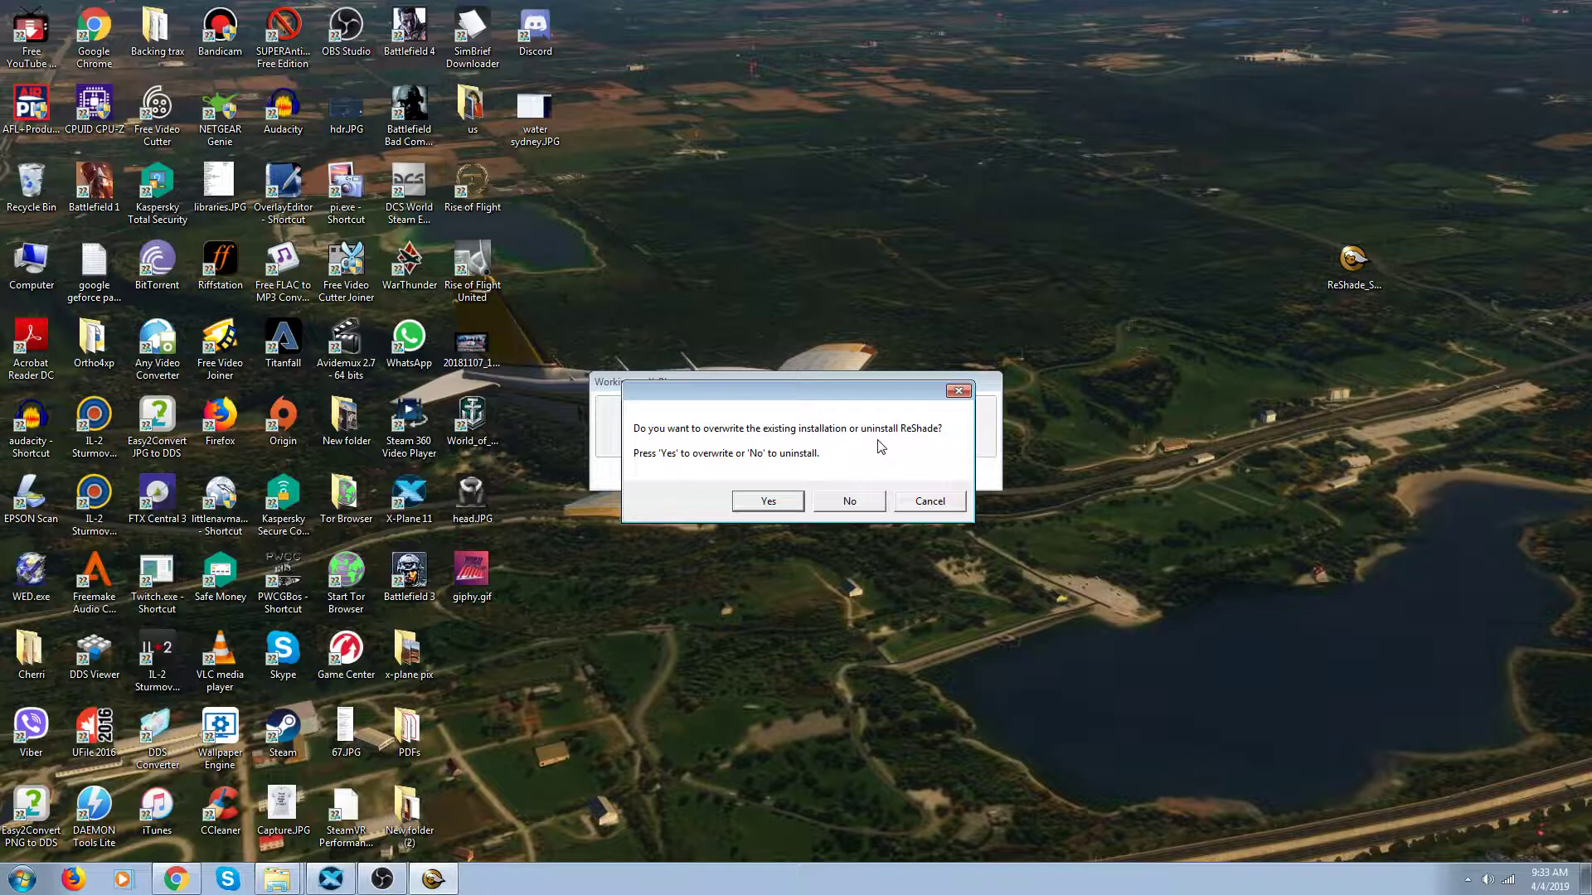
pyautogui.click(957, 393)
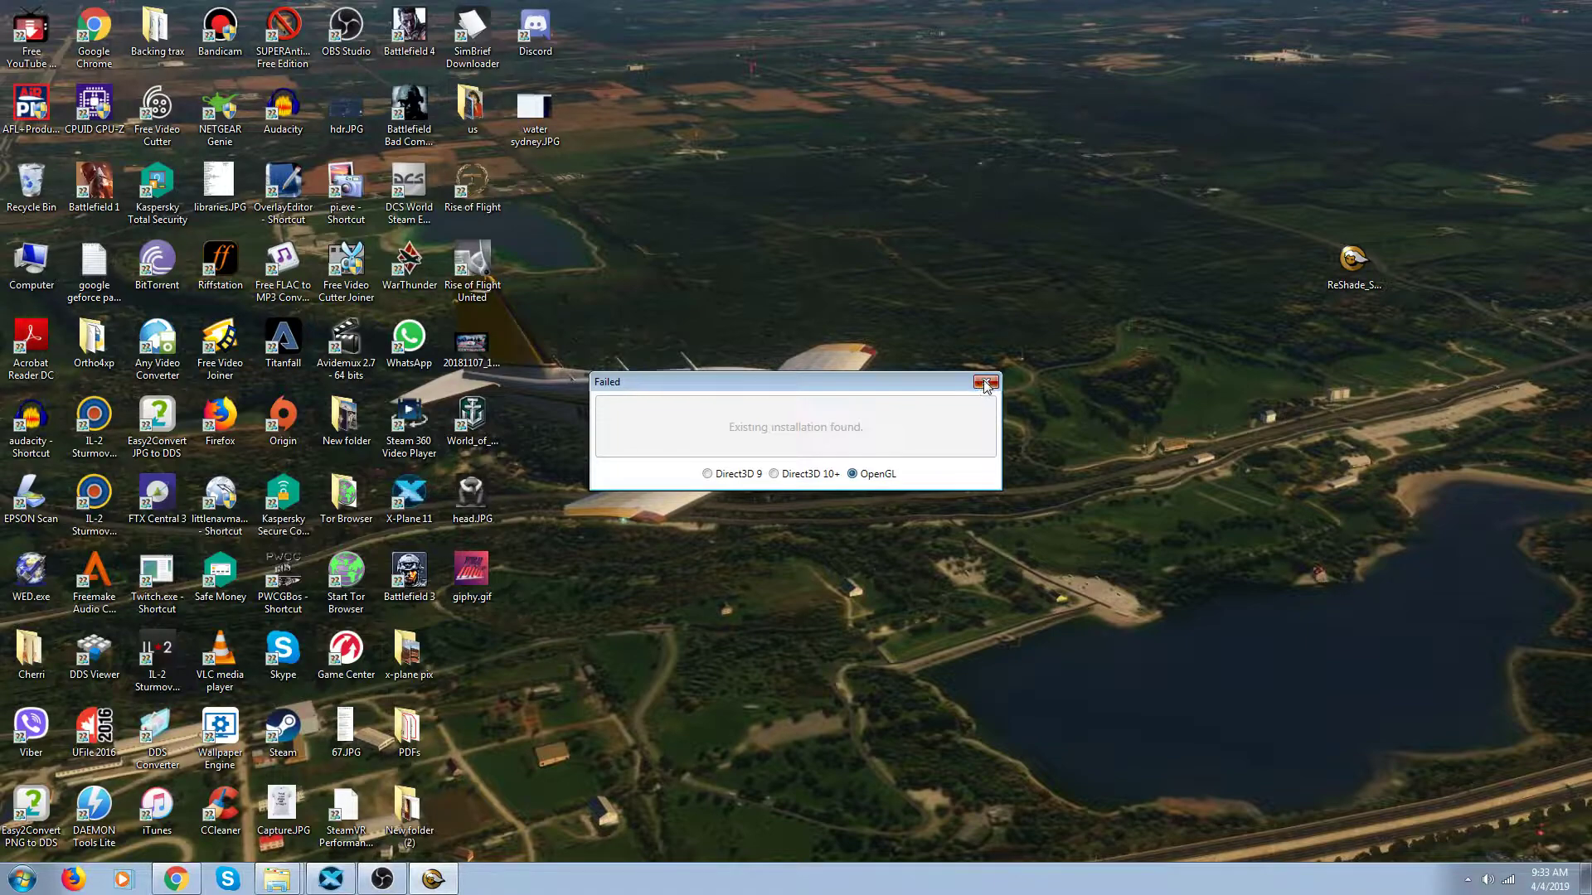
pyautogui.click(985, 383)
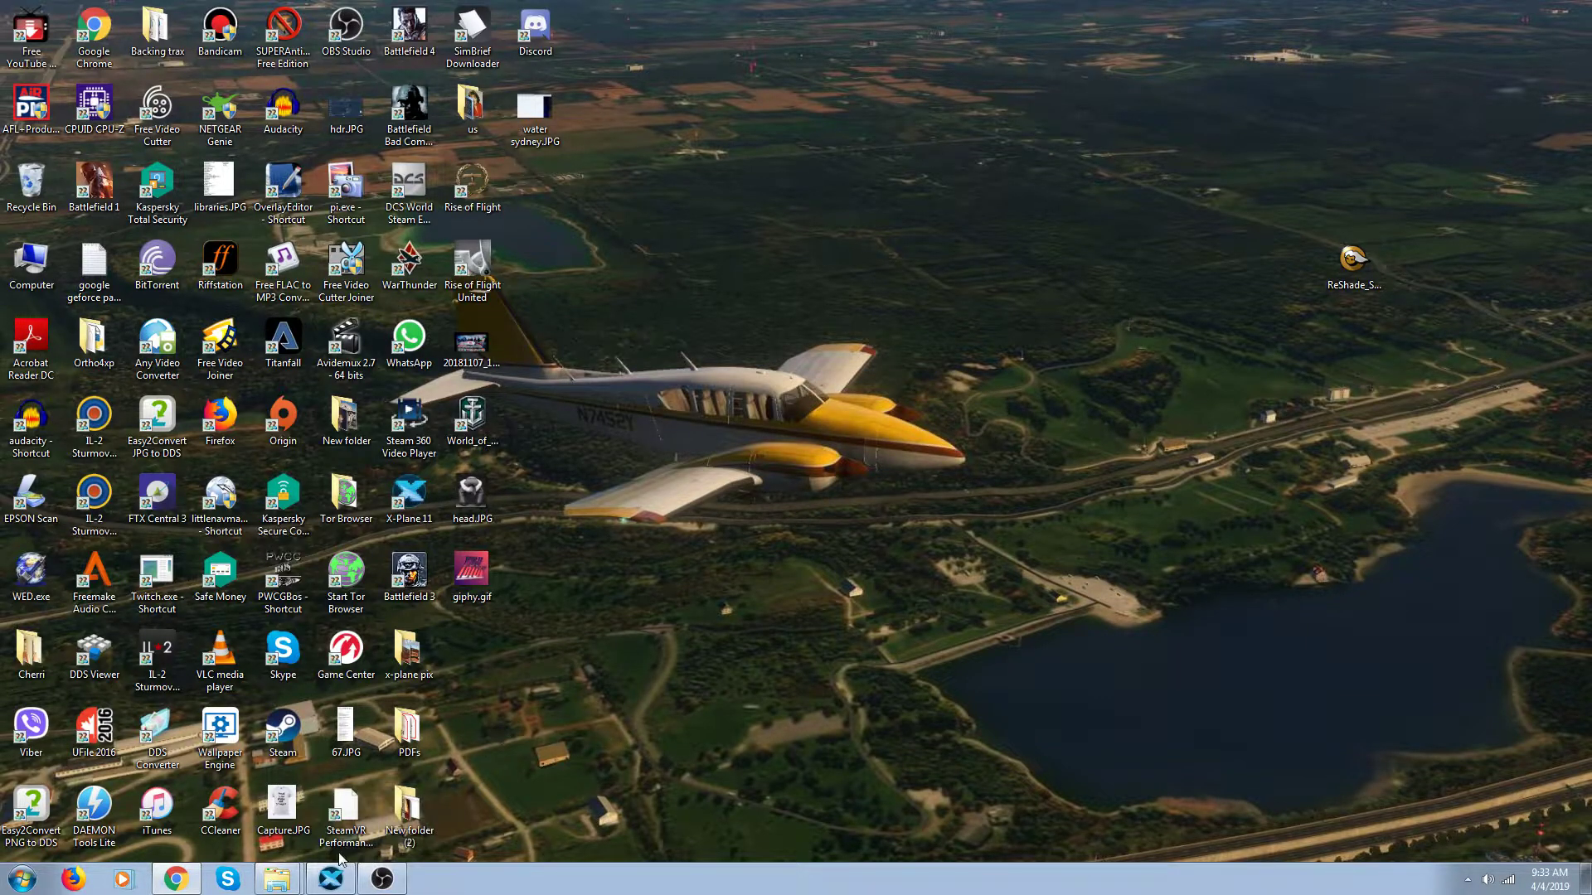
# Open X-Plane 11\reshade-shaders\Shaders and scroll through the installed .fx files.
pyautogui.click(274, 877)
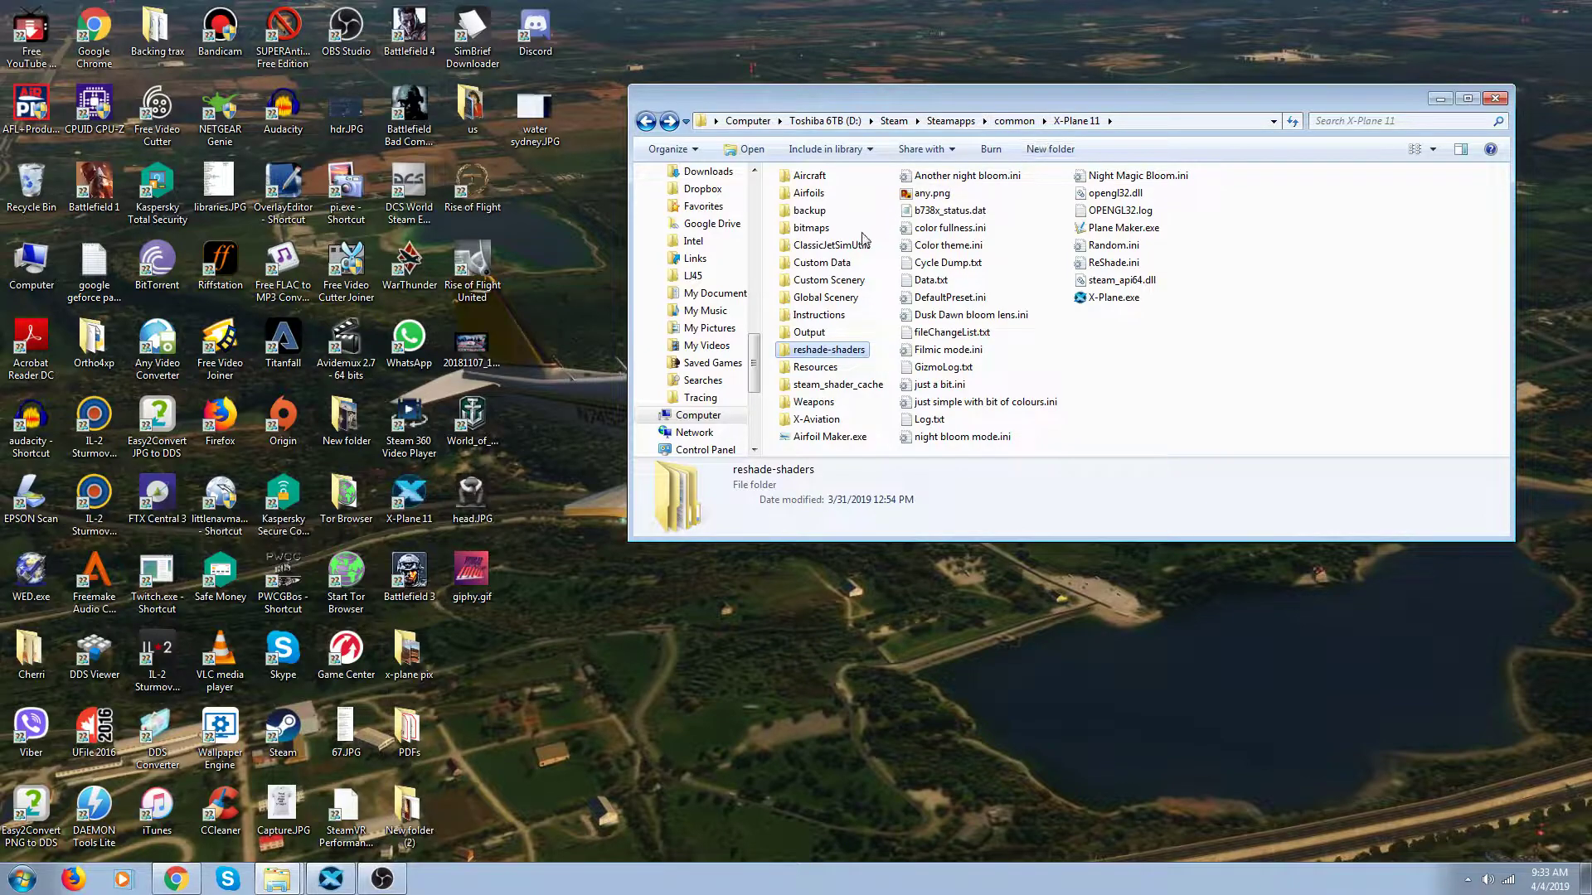
pyautogui.doubleClick(839, 356)
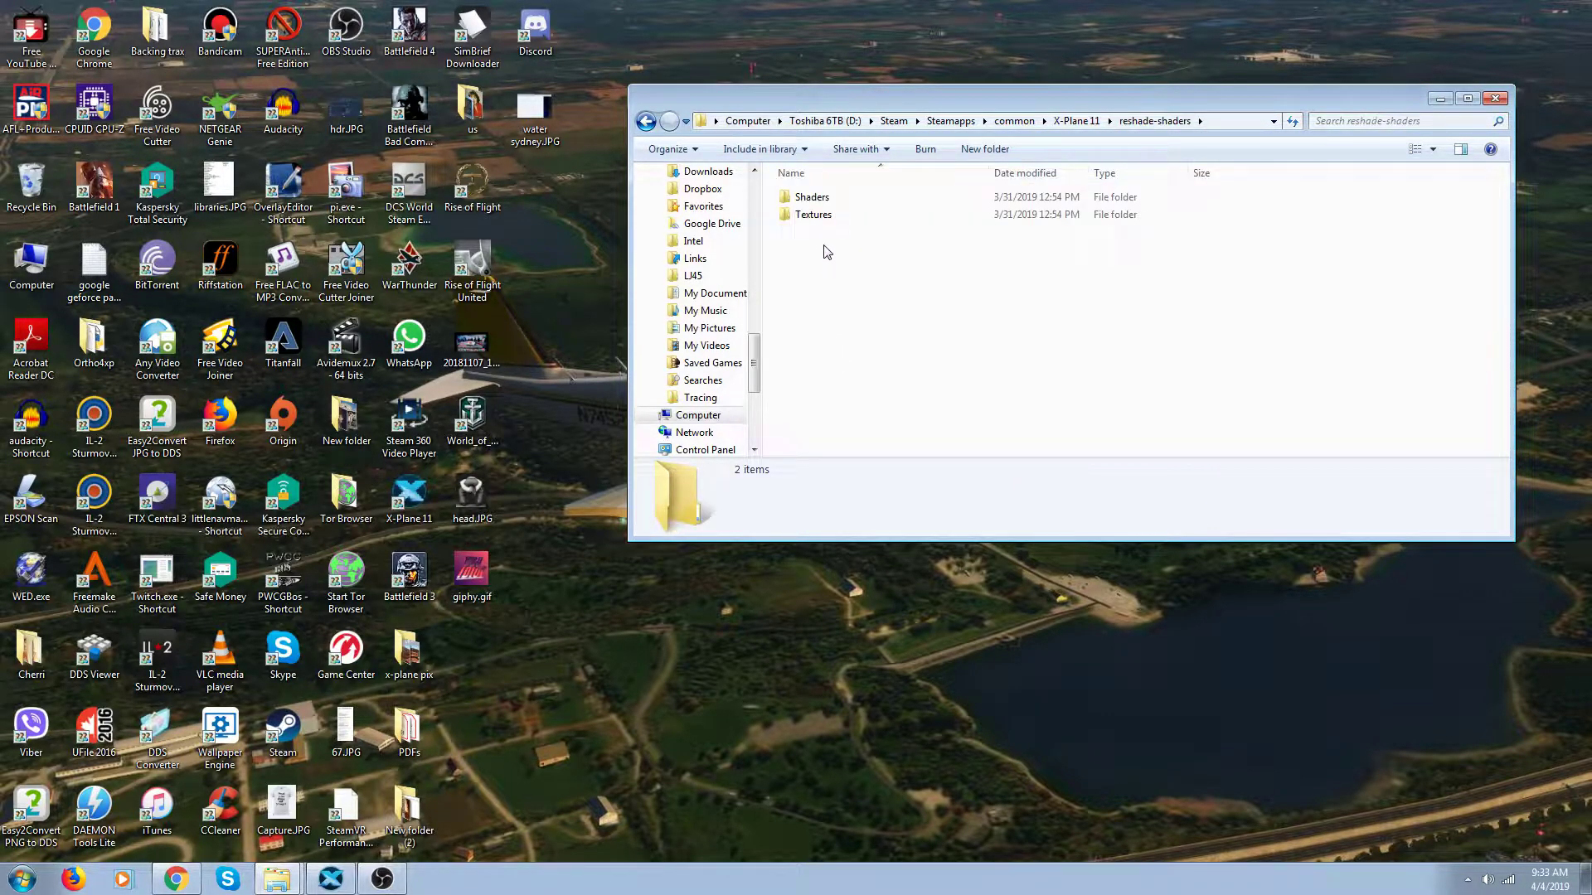
pyautogui.click(817, 203)
pyautogui.doubleClick(816, 202)
pyautogui.scroll(-2, 837, 265)
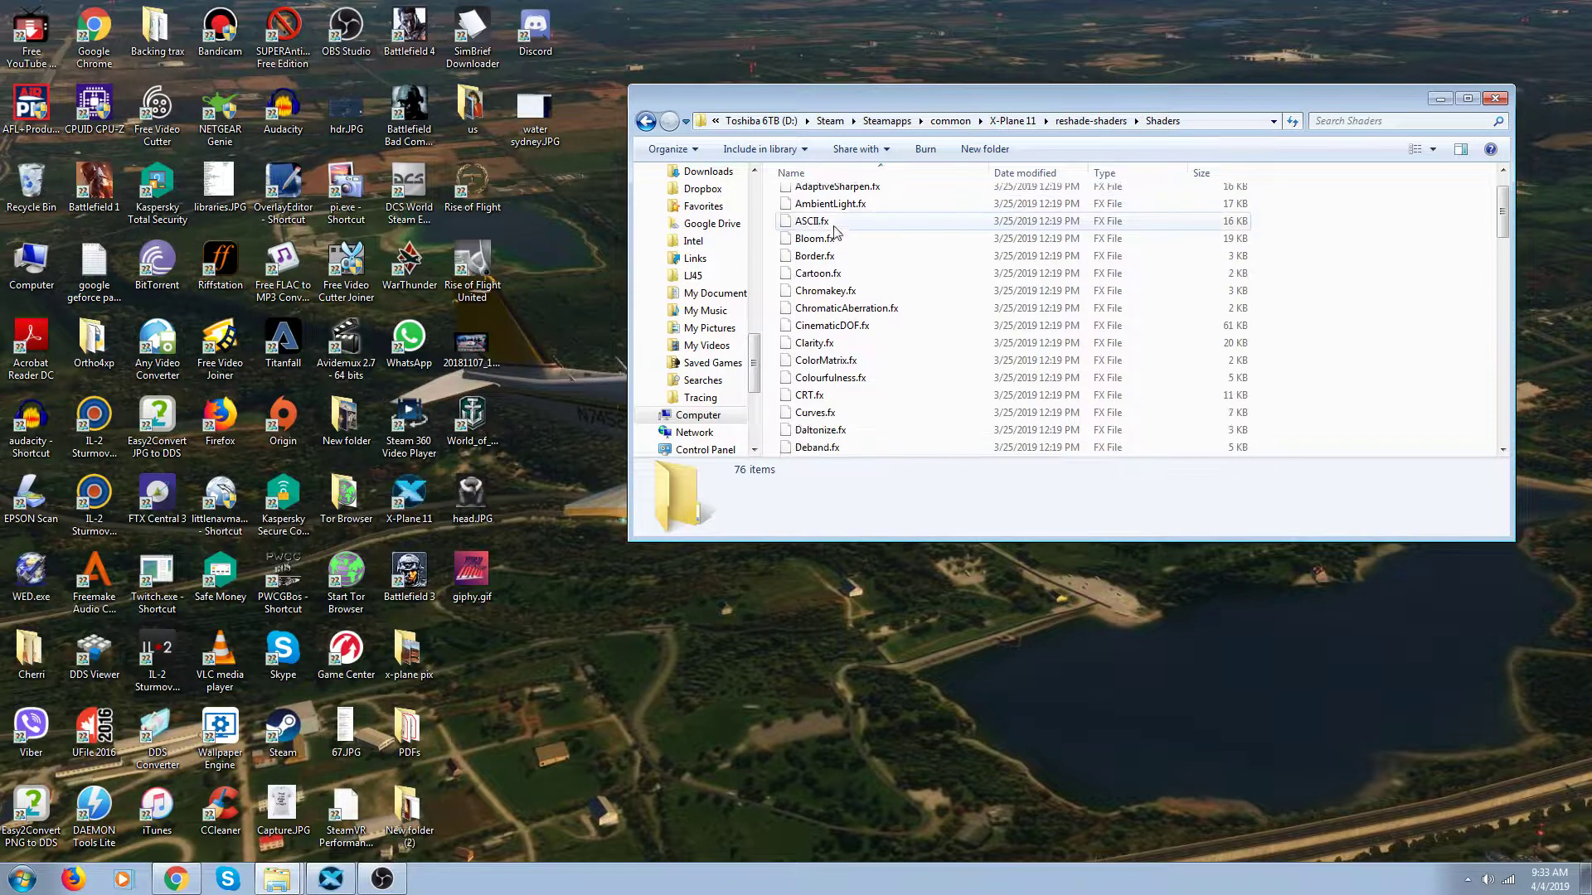
# Minimize the Shaders folder window to return to the paused X-Plane 11 flight.
pyautogui.click(1438, 100)
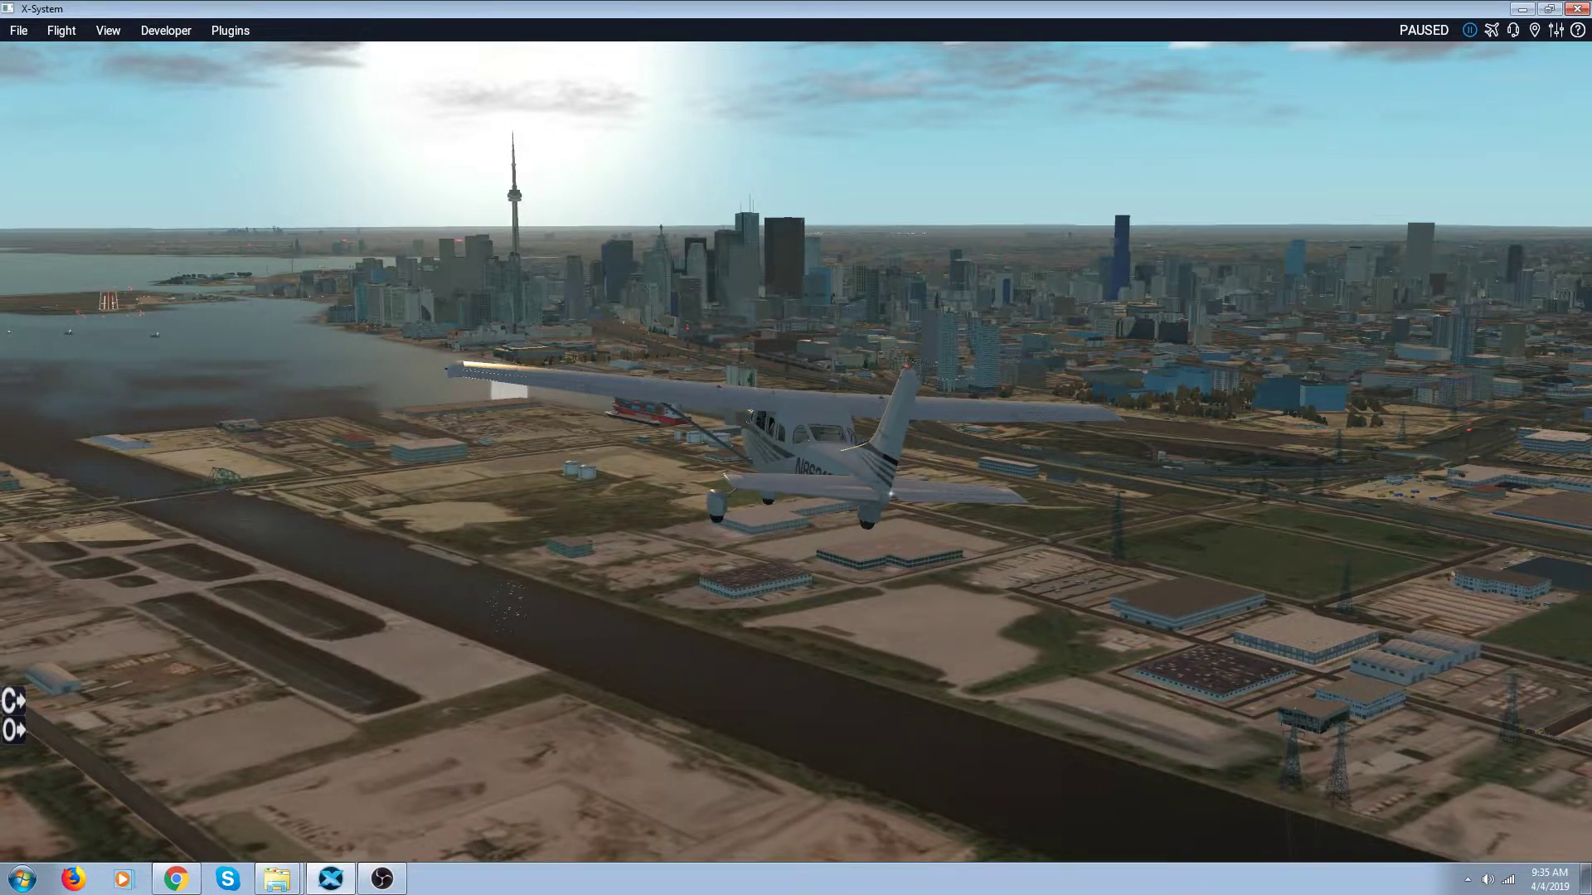
# Open the ReShade overlay with Home and preview Nightvision, then switch it off.
pyautogui.press('Home')
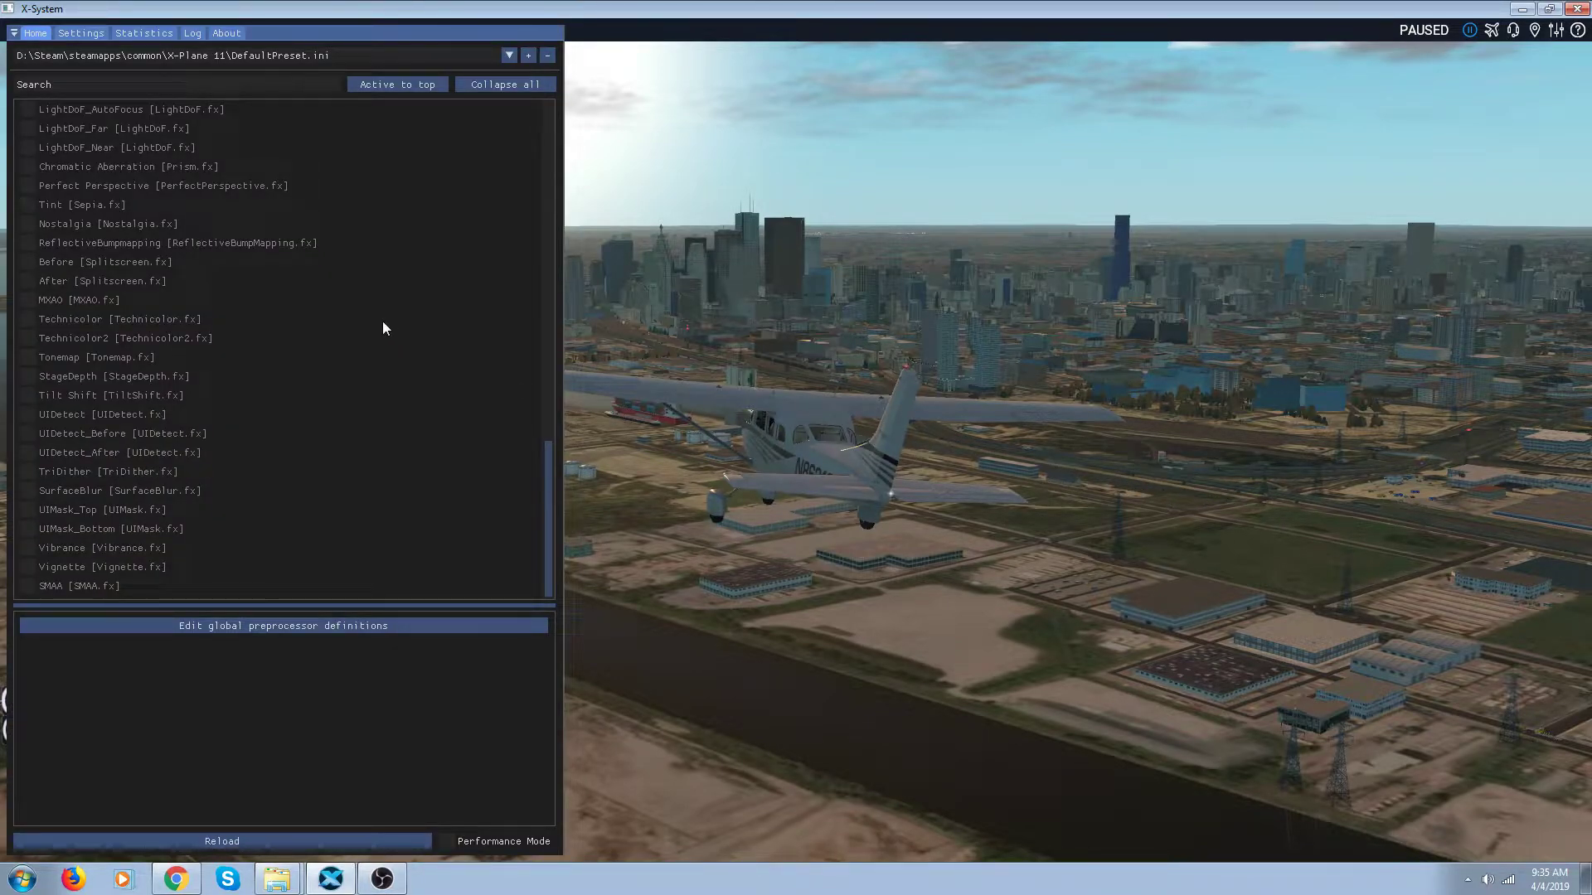
pyautogui.scroll(2, 383, 328)
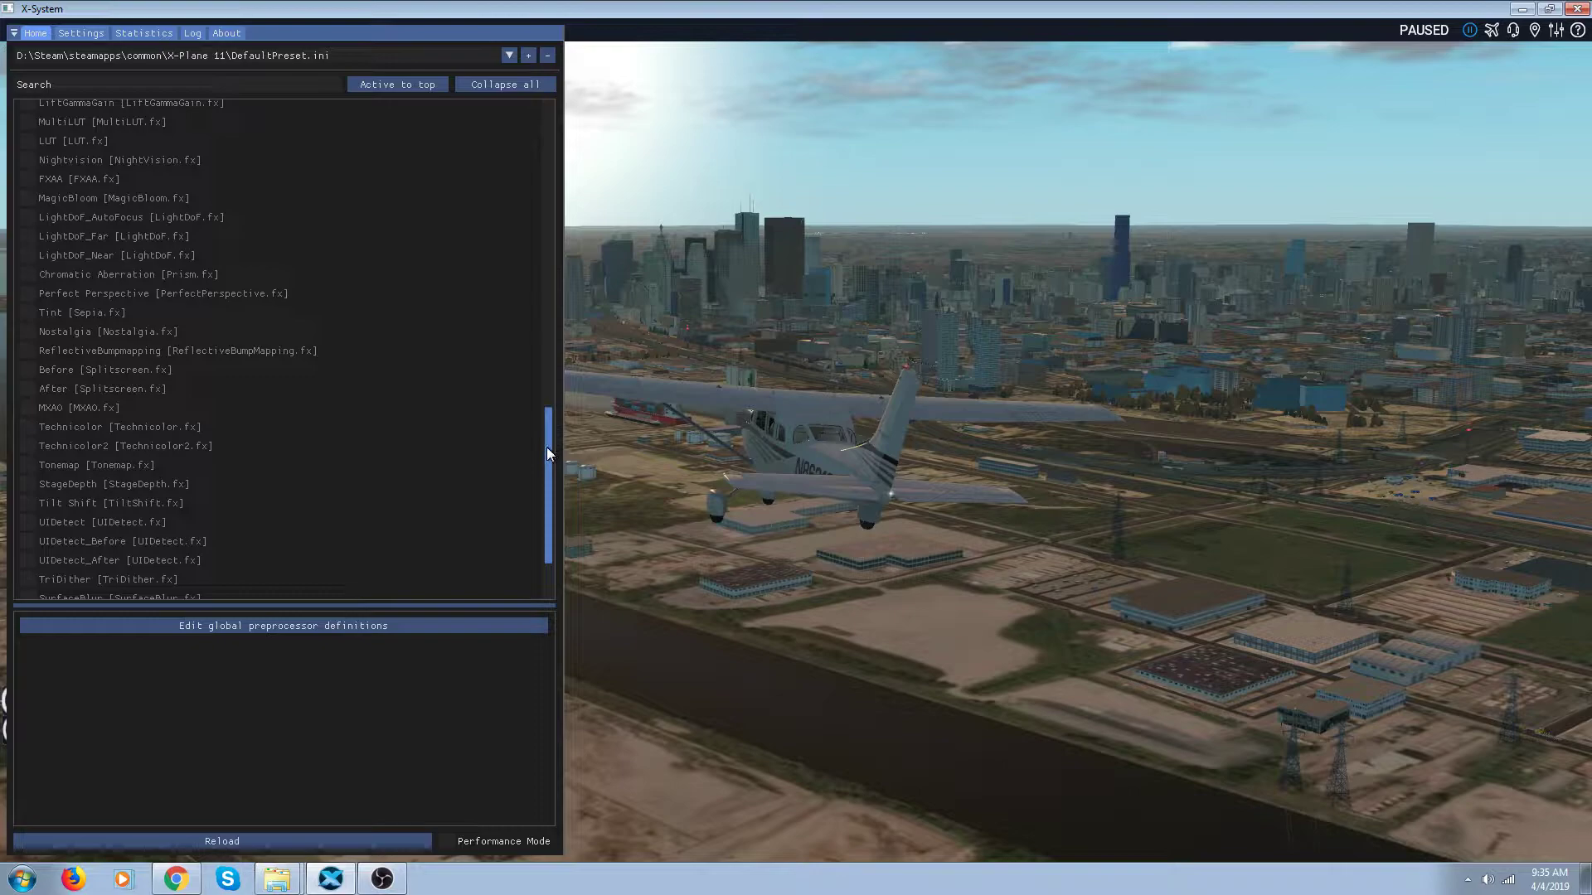
pyautogui.moveTo(546, 447); pyautogui.dragTo(543, 483)
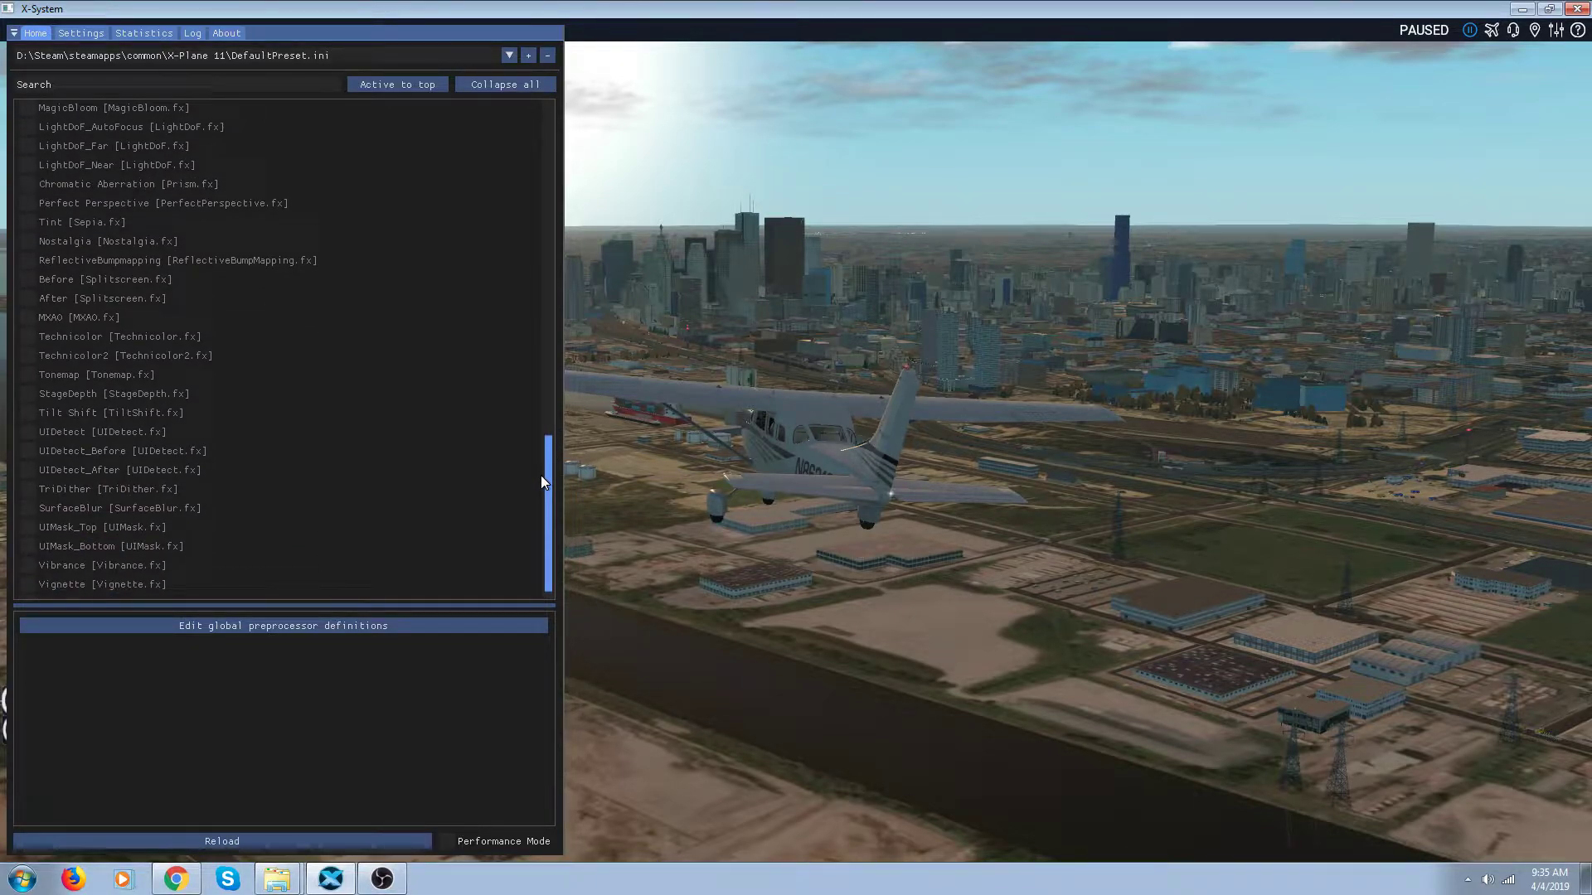
pyautogui.moveTo(541, 476); pyautogui.dragTo(537, 445)
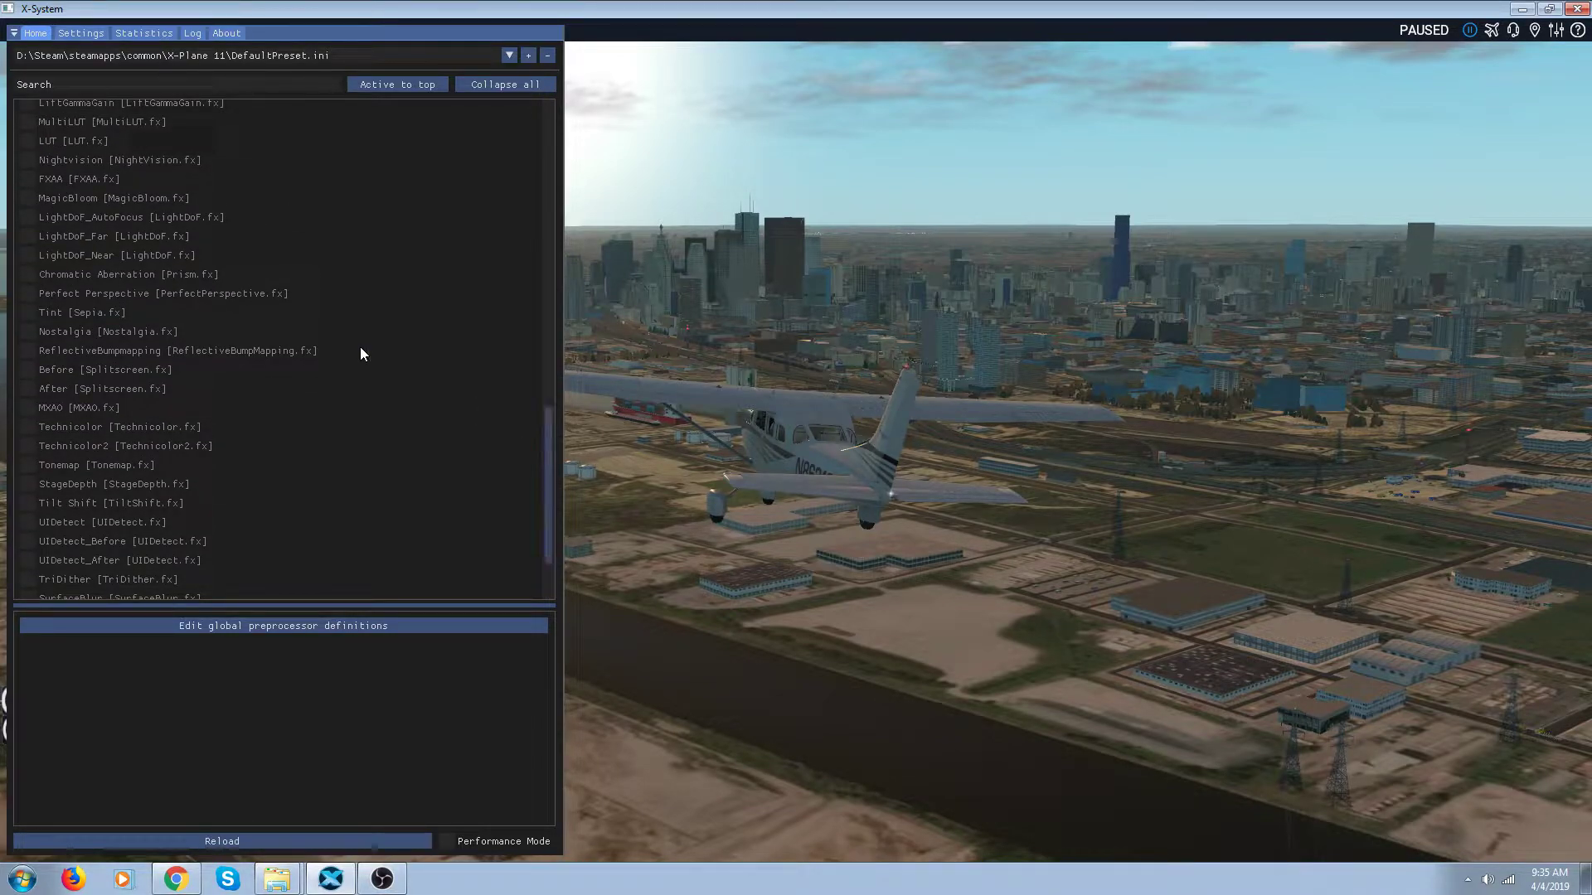
pyautogui.click(63, 161)
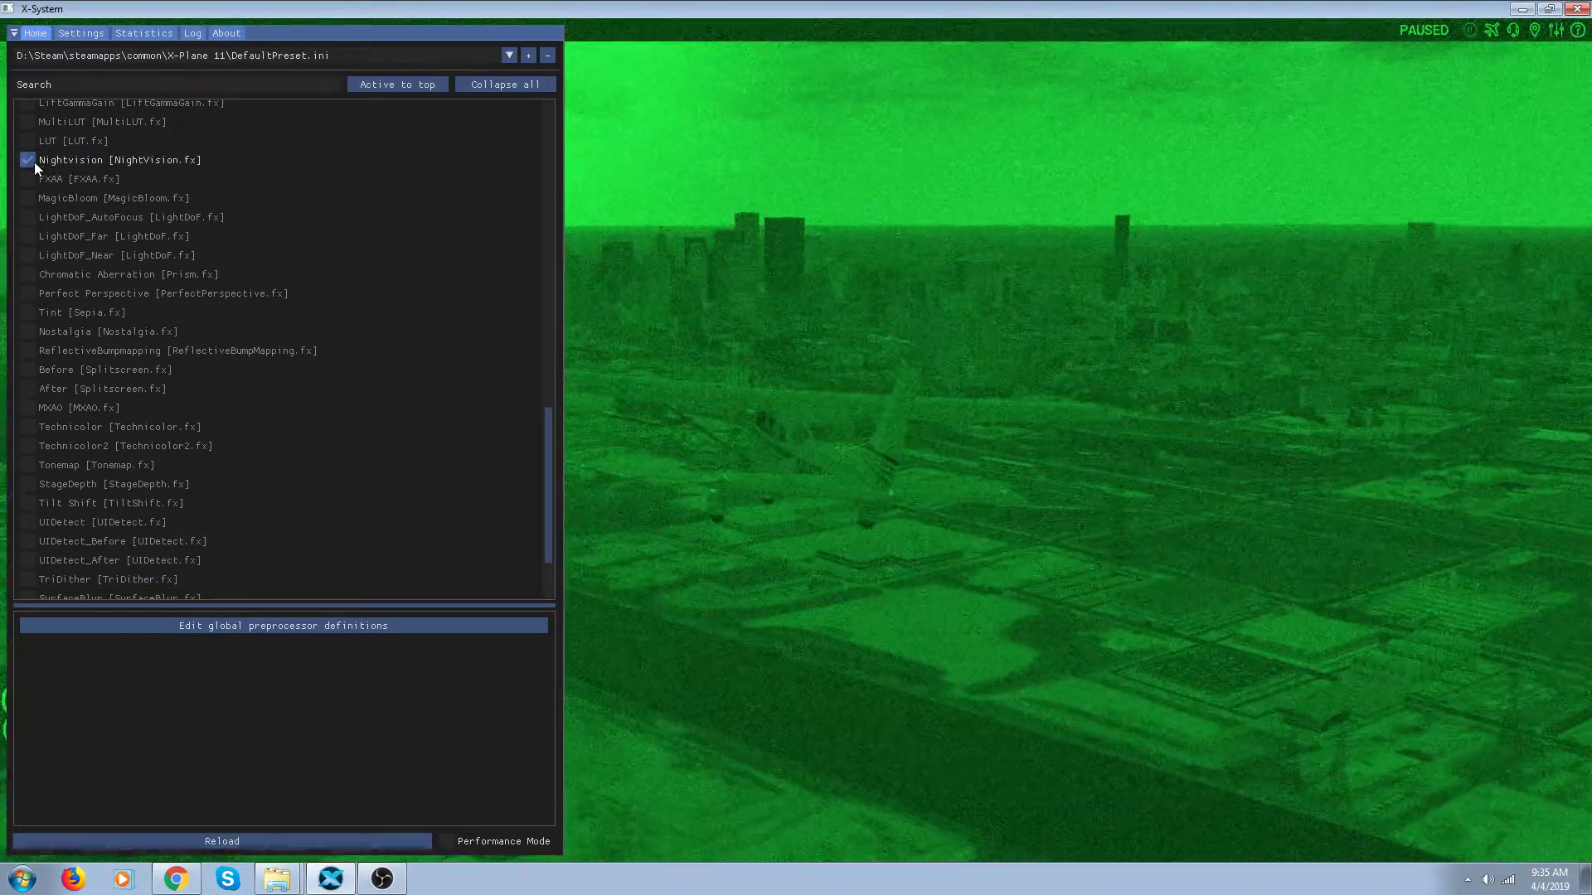
pyautogui.click(33, 161)
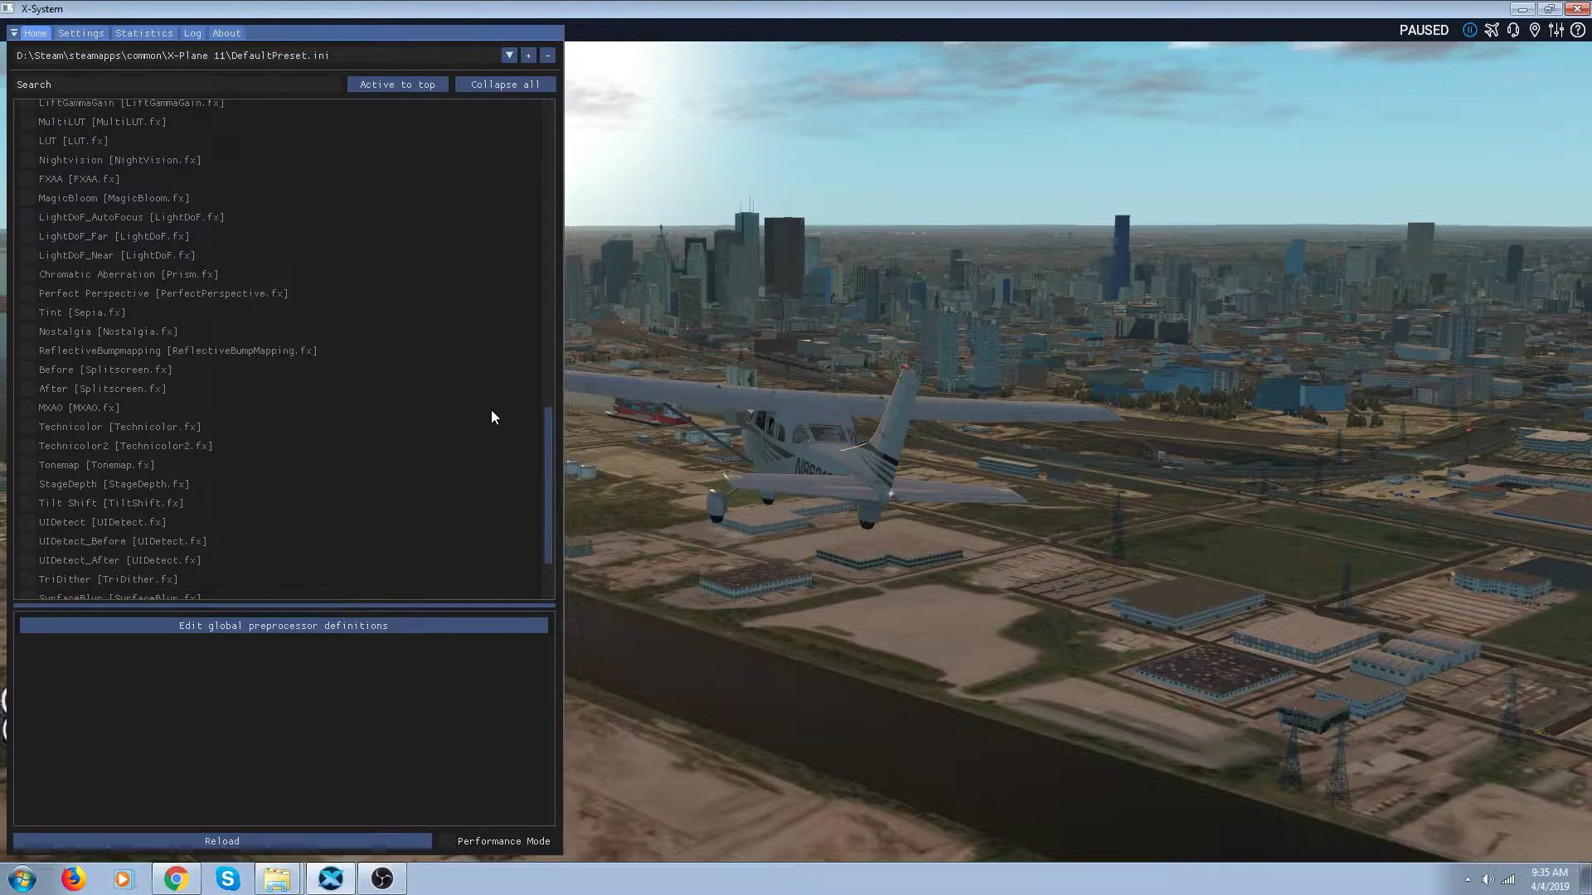
# Preview the Tint [Sepia.fx] and HDR [FakeHDR.fx] effects, leaving both switched off.
pyautogui.click(28, 312)
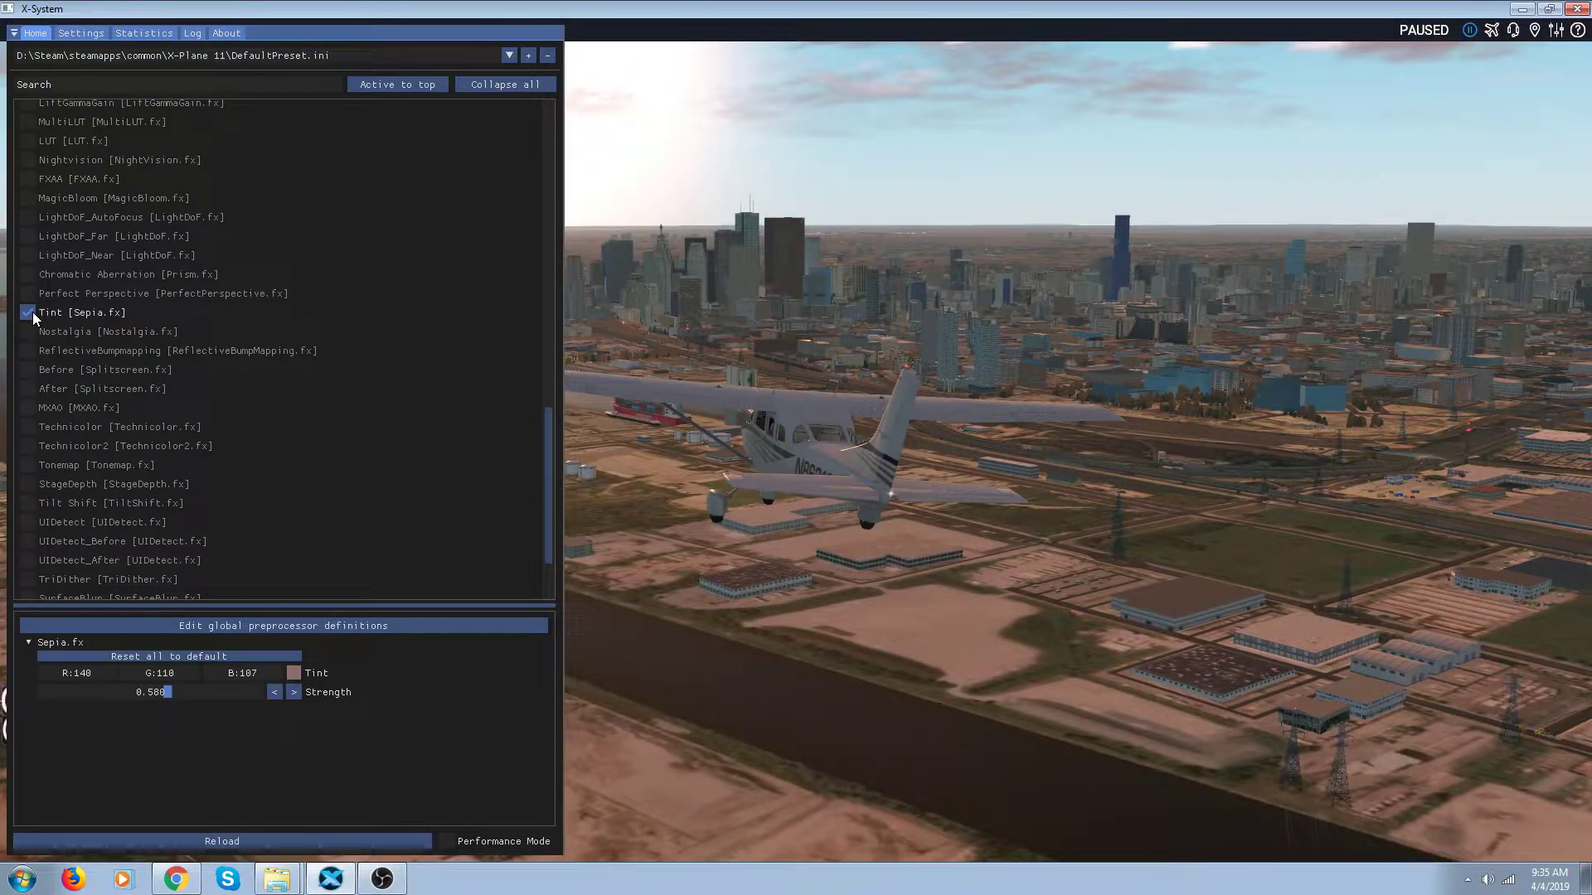
pyautogui.click(27, 313)
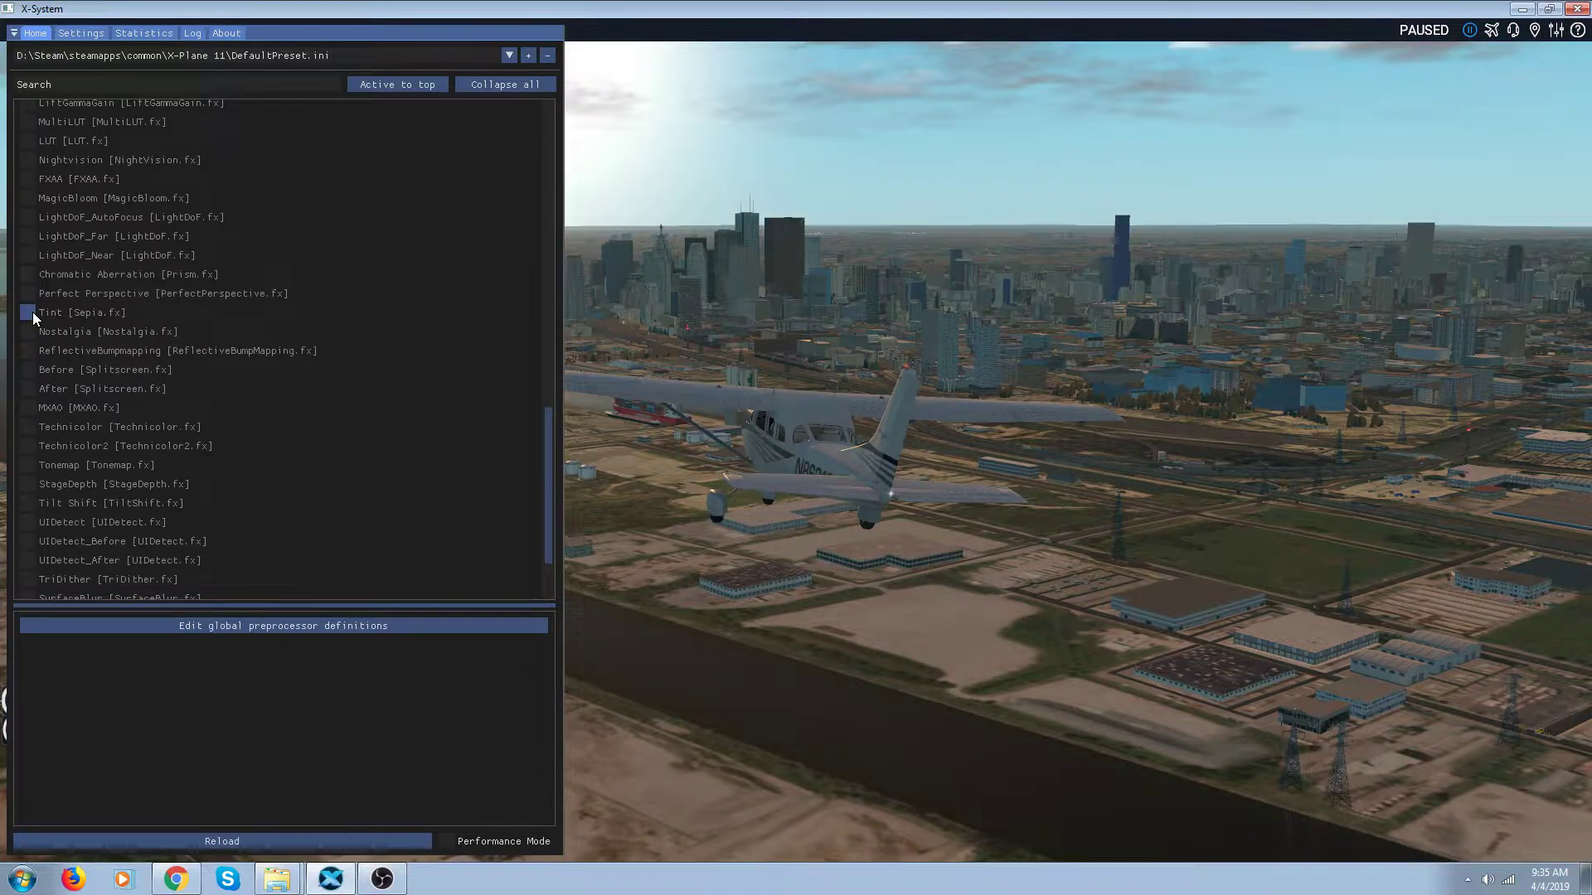
pyautogui.scroll(2, 41, 309)
pyautogui.scroll(3, 183, 307)
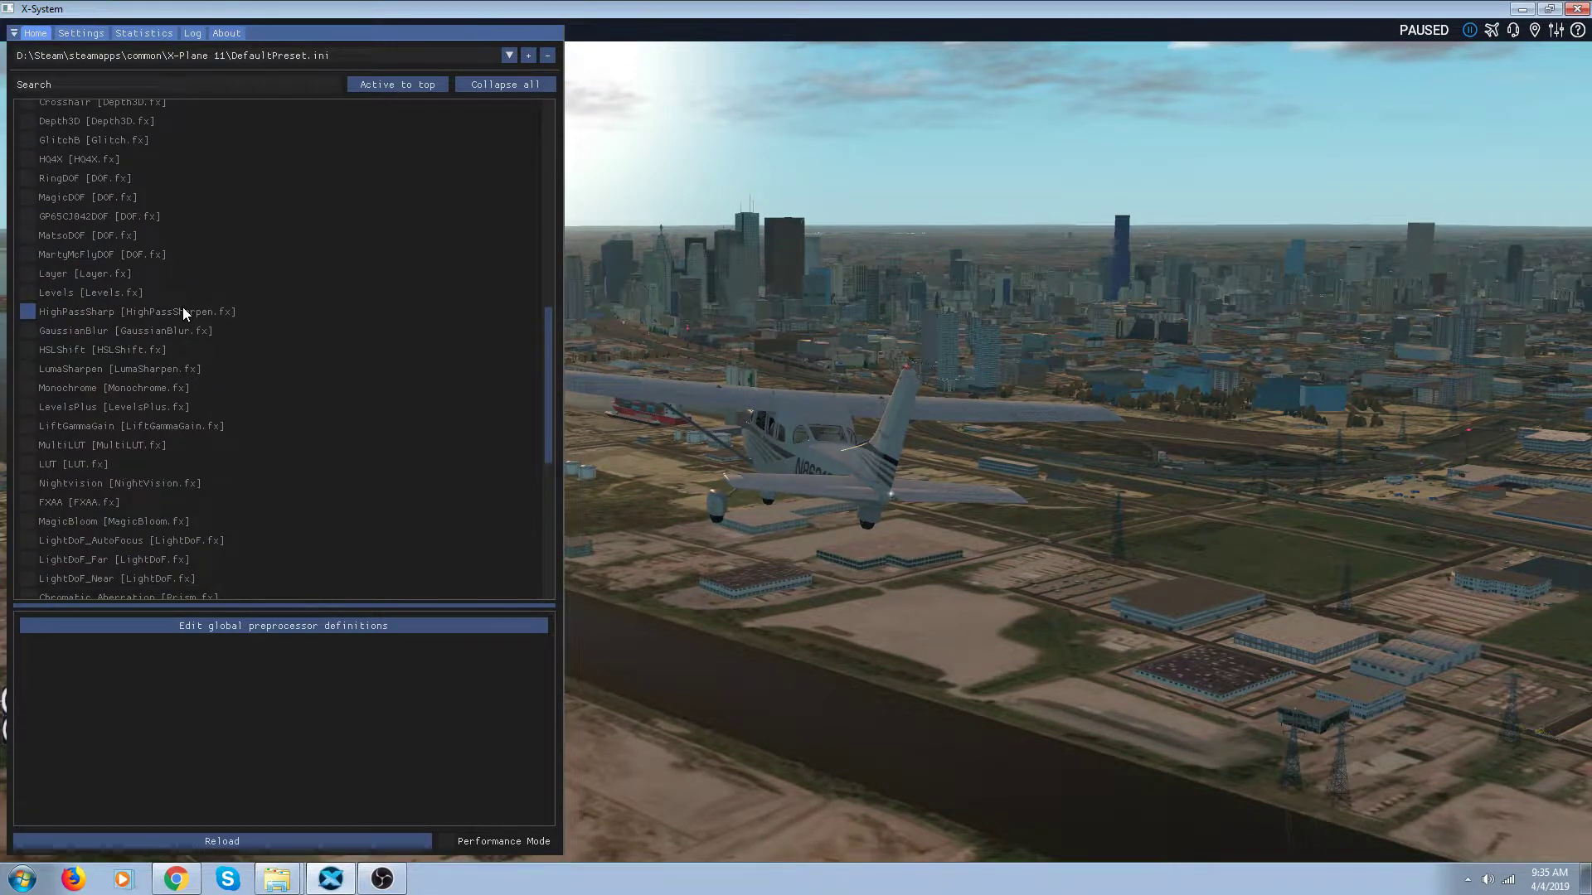
pyautogui.scroll(1, 183, 306)
pyautogui.scroll(2, 183, 306)
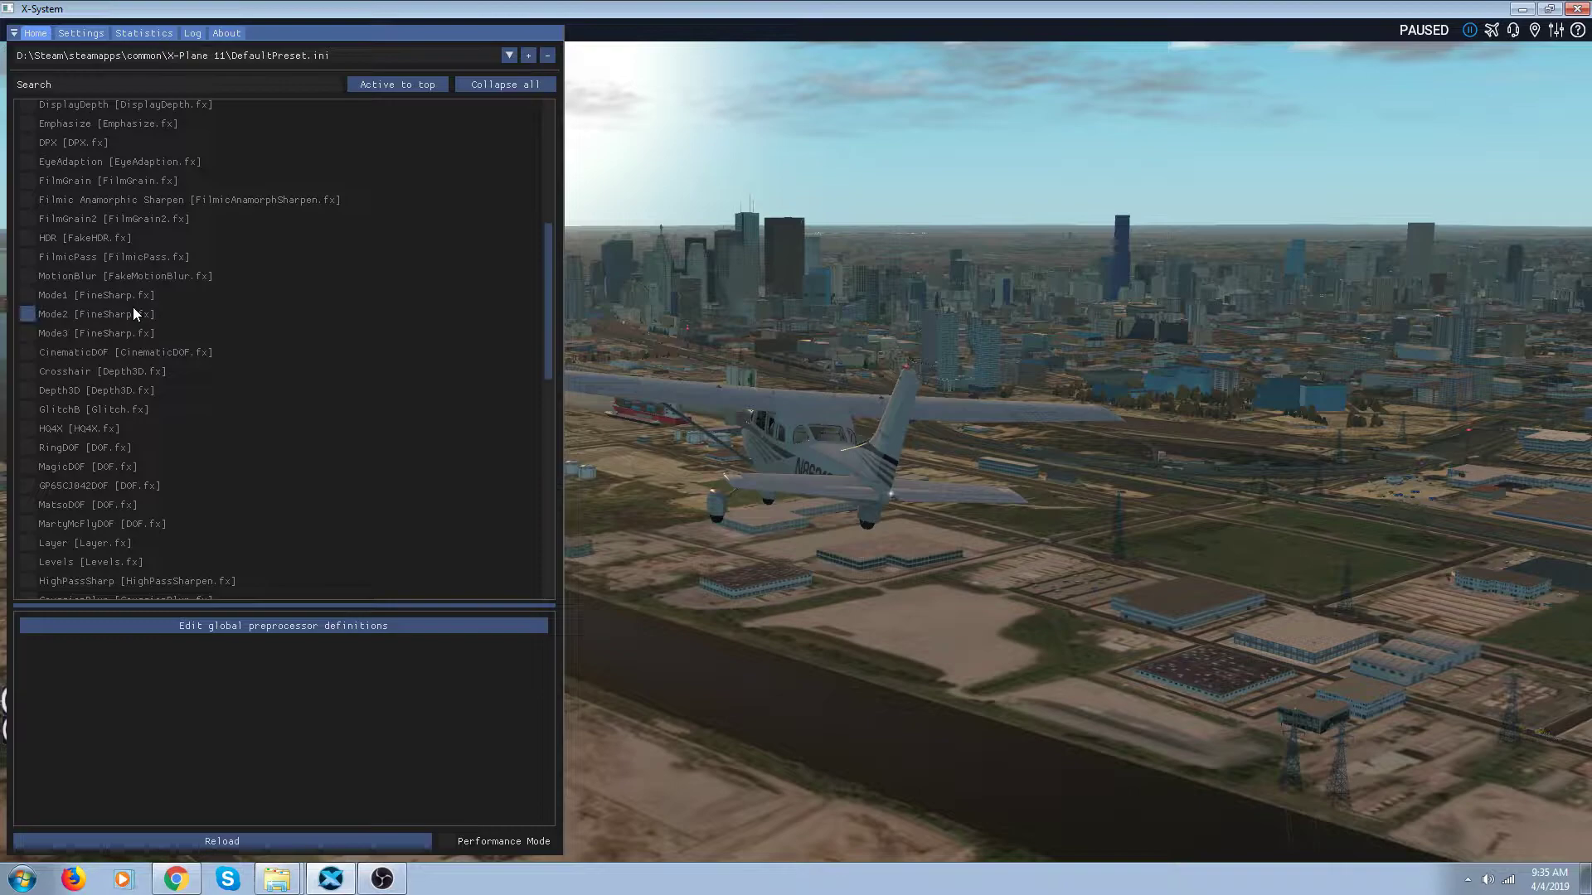
pyautogui.click(41, 242)
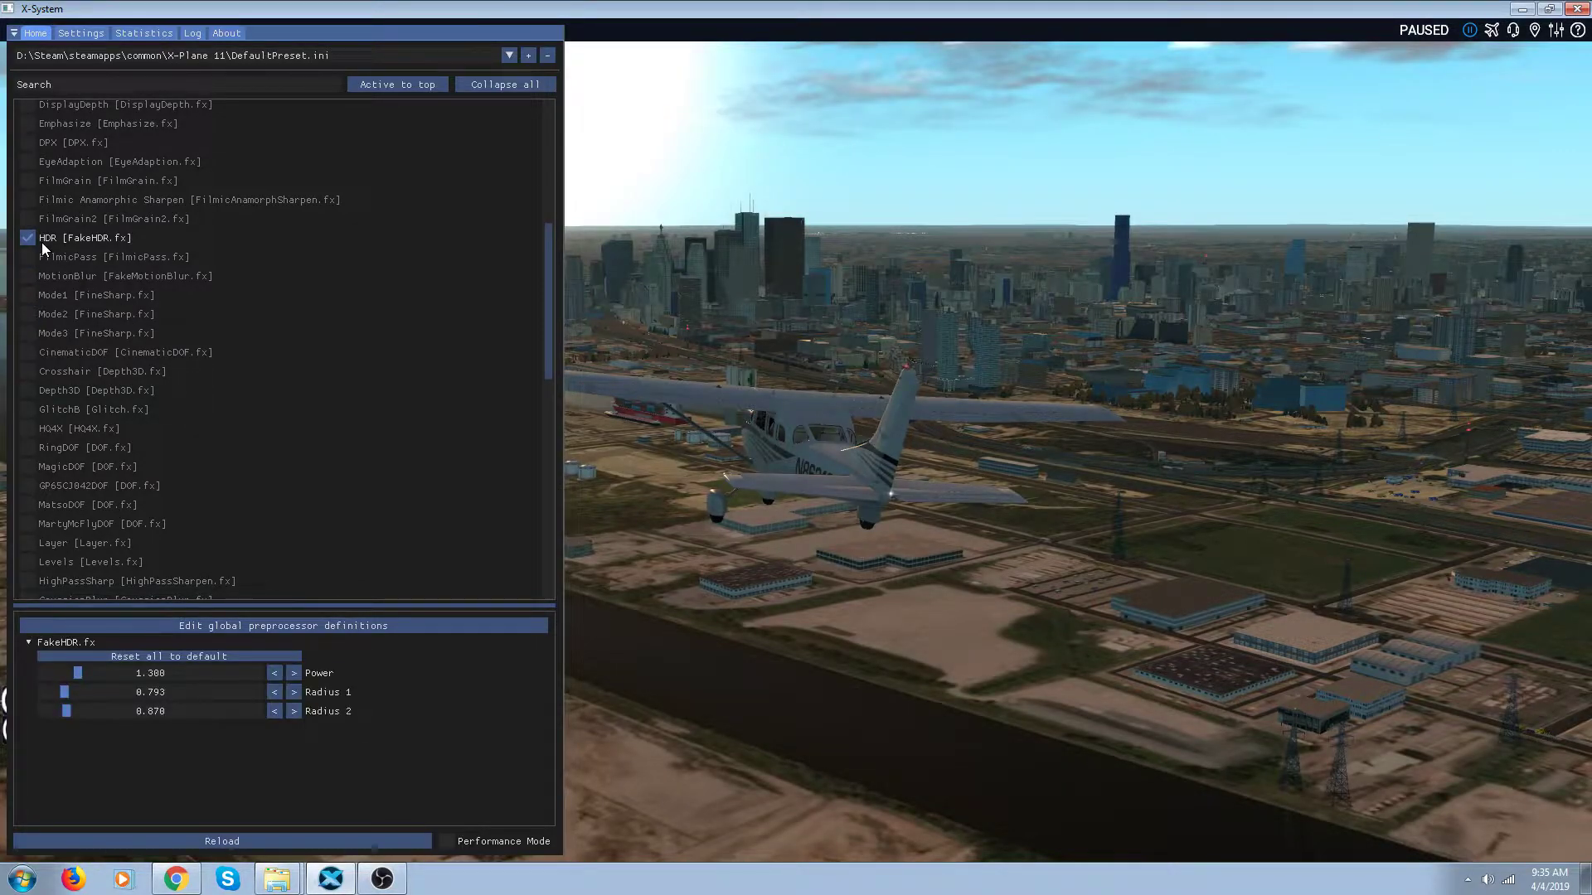
pyautogui.click(41, 242)
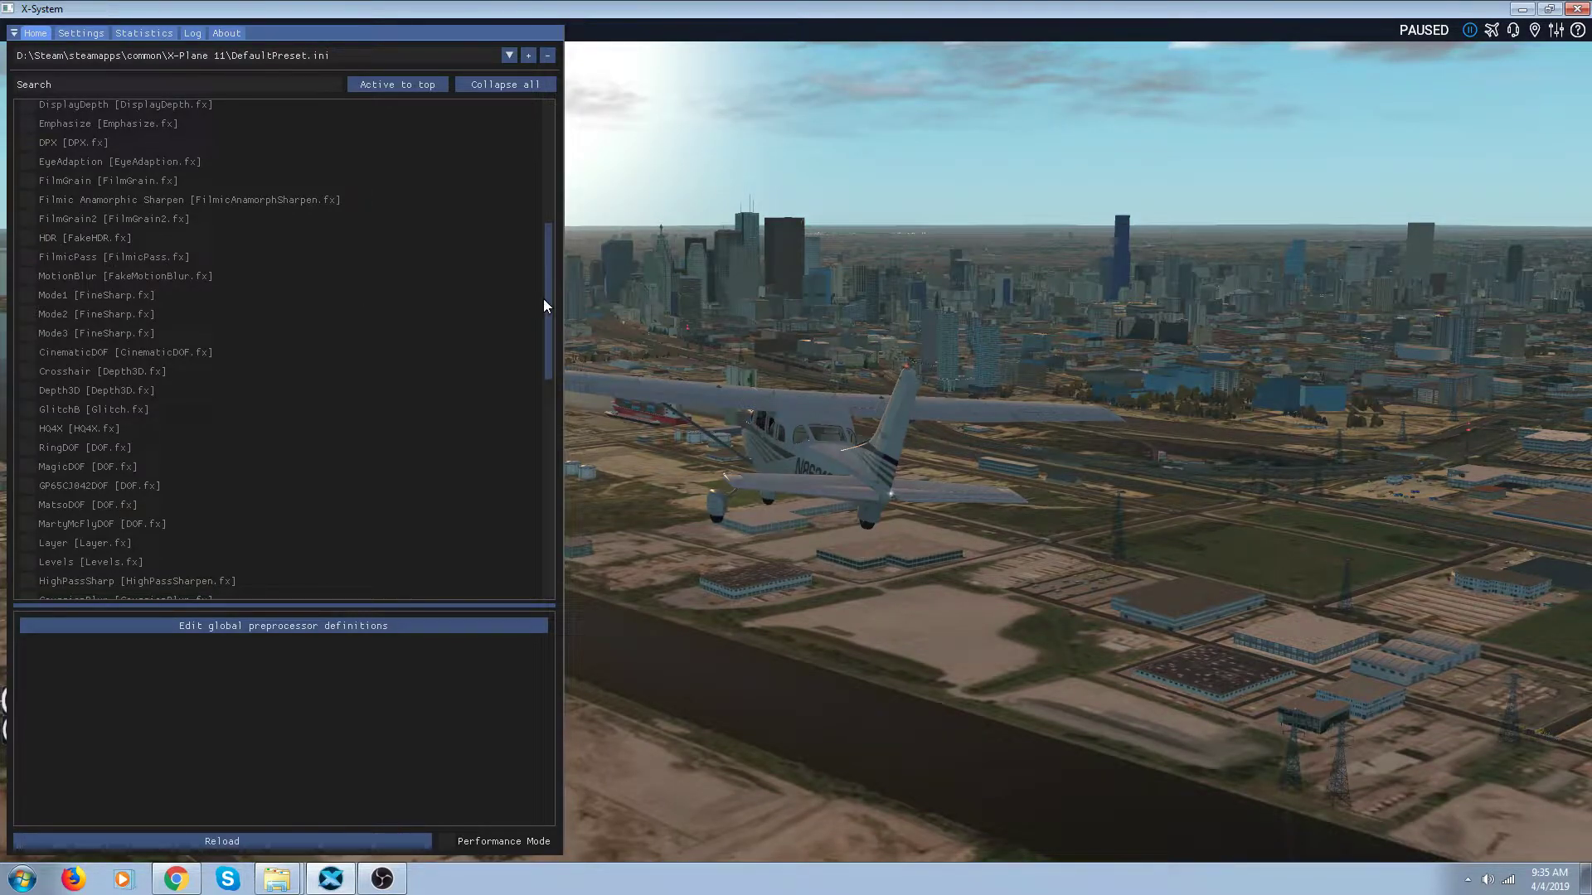
pyautogui.moveTo(548, 300); pyautogui.dragTo(556, 176)
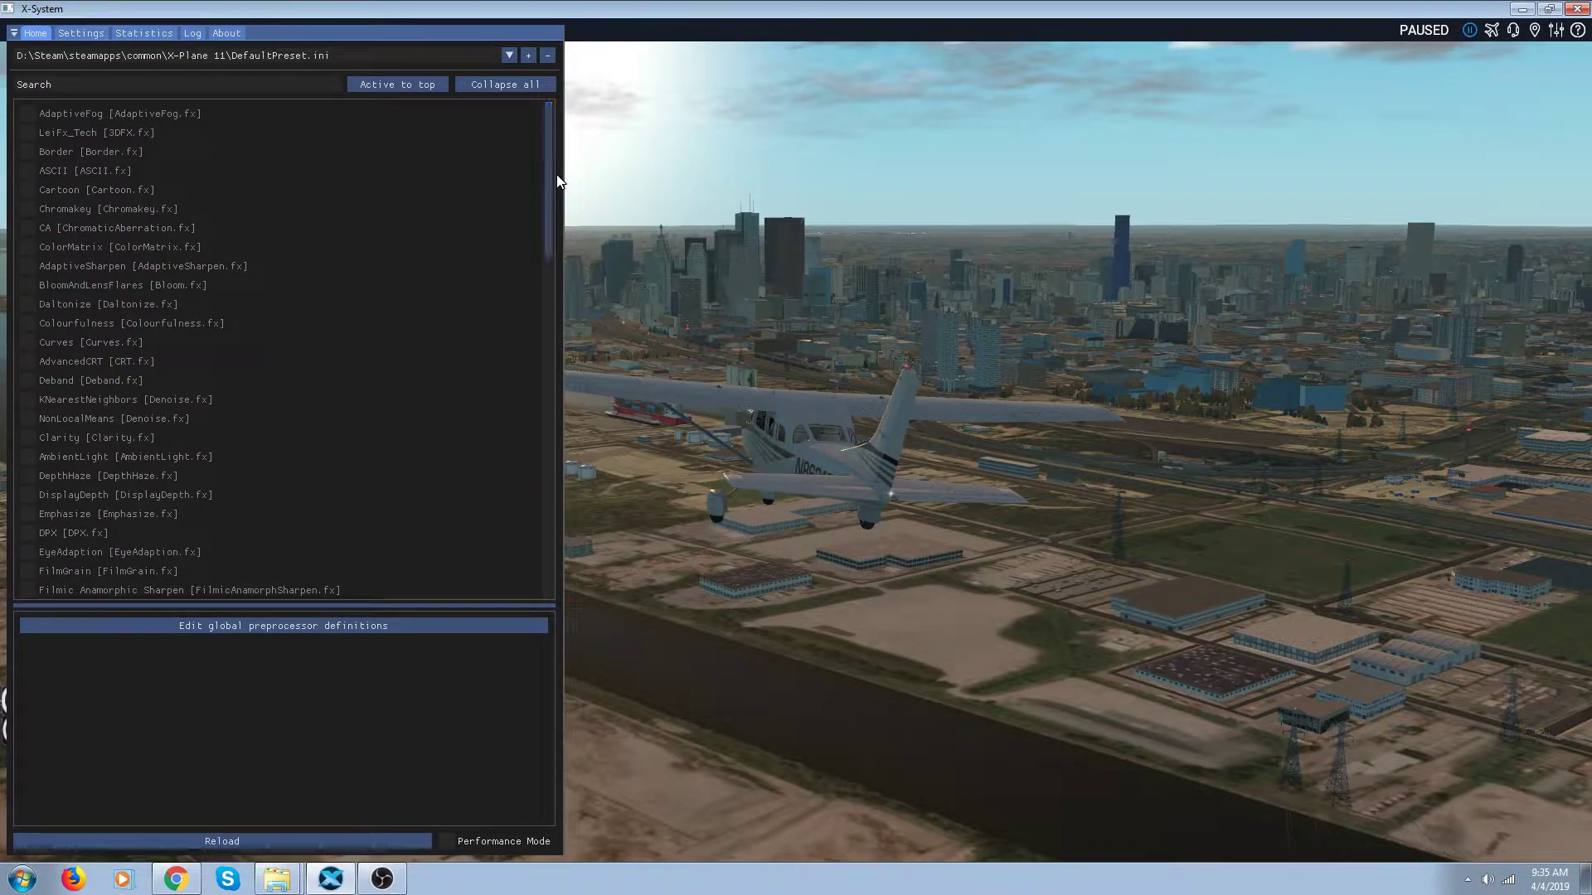
# Preview the ColorMatrix effect and switch it back off.
pyautogui.click(63, 244)
pyautogui.click(28, 247)
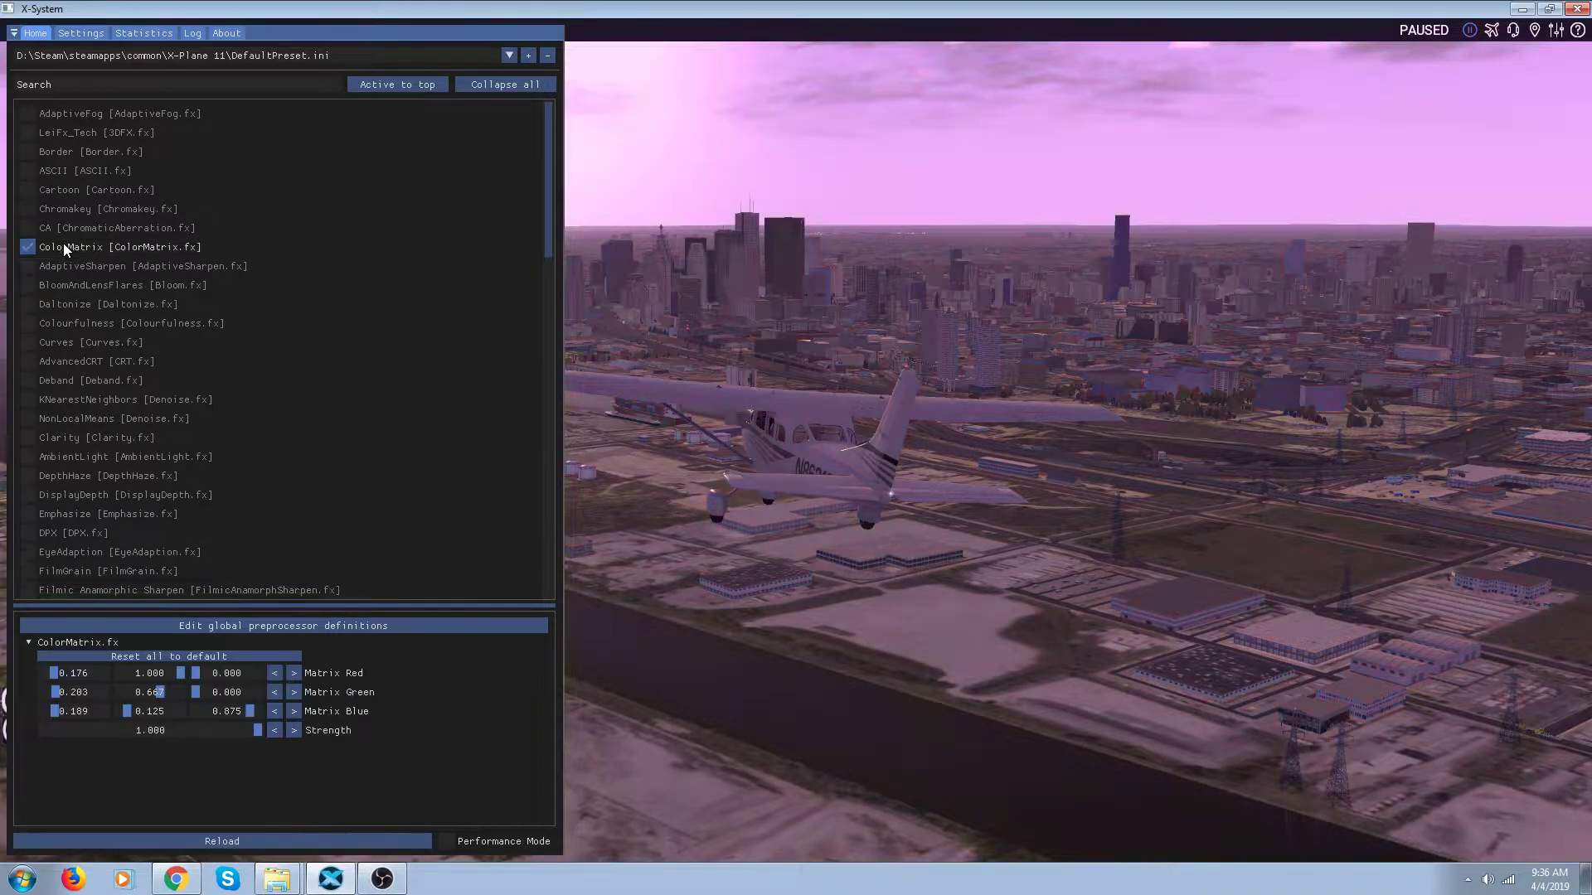
pyautogui.click(63, 242)
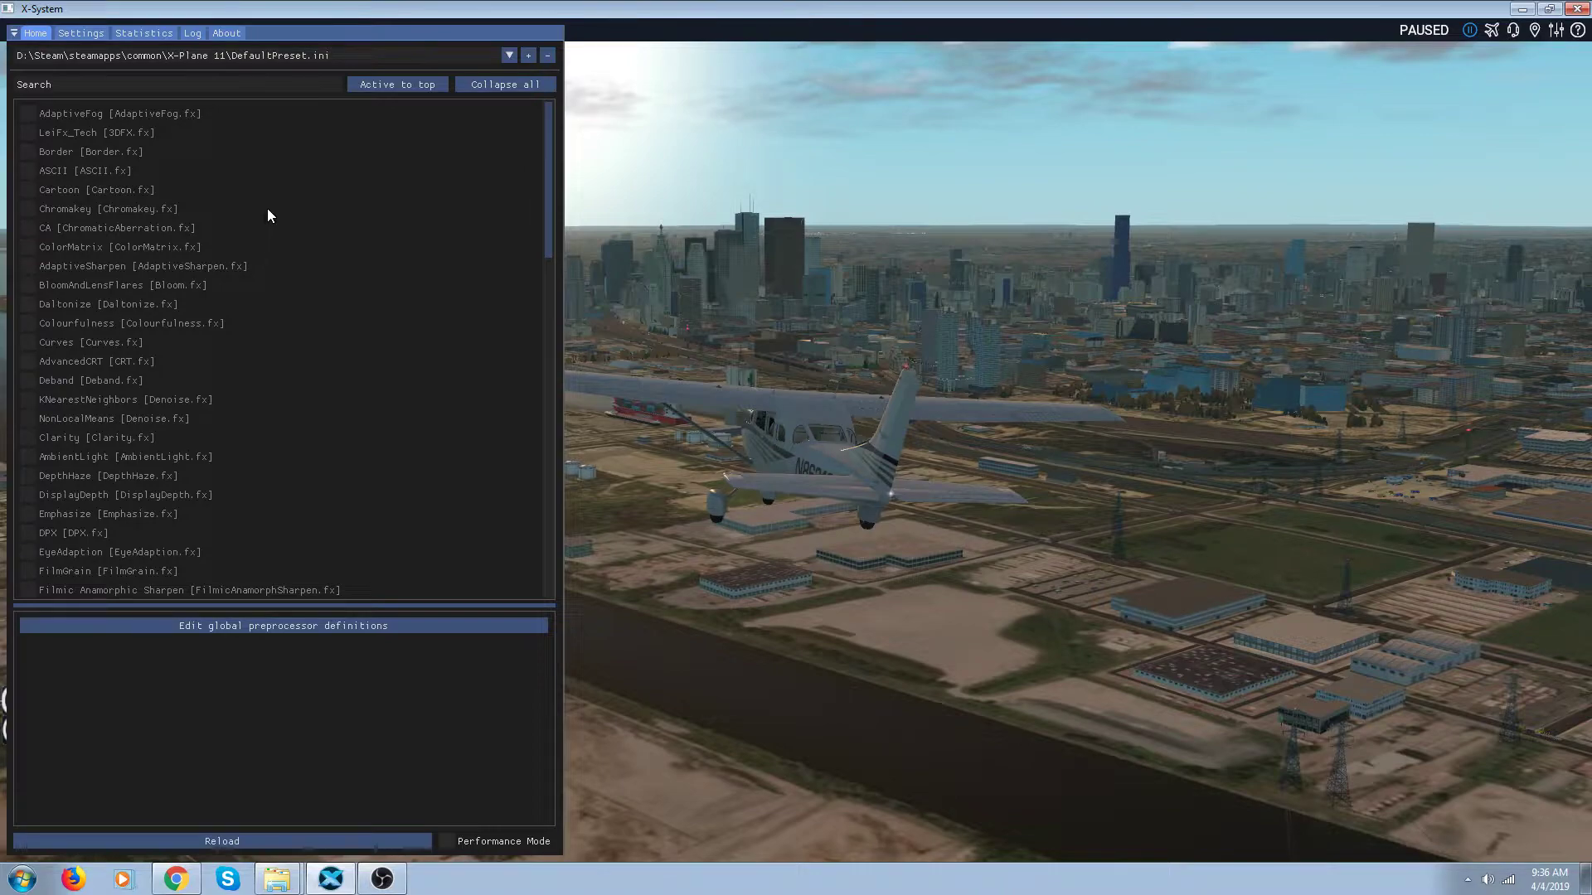
# Enable Colourfulness and set its colourfulness amount to 0.297.
pyautogui.click(133, 322)
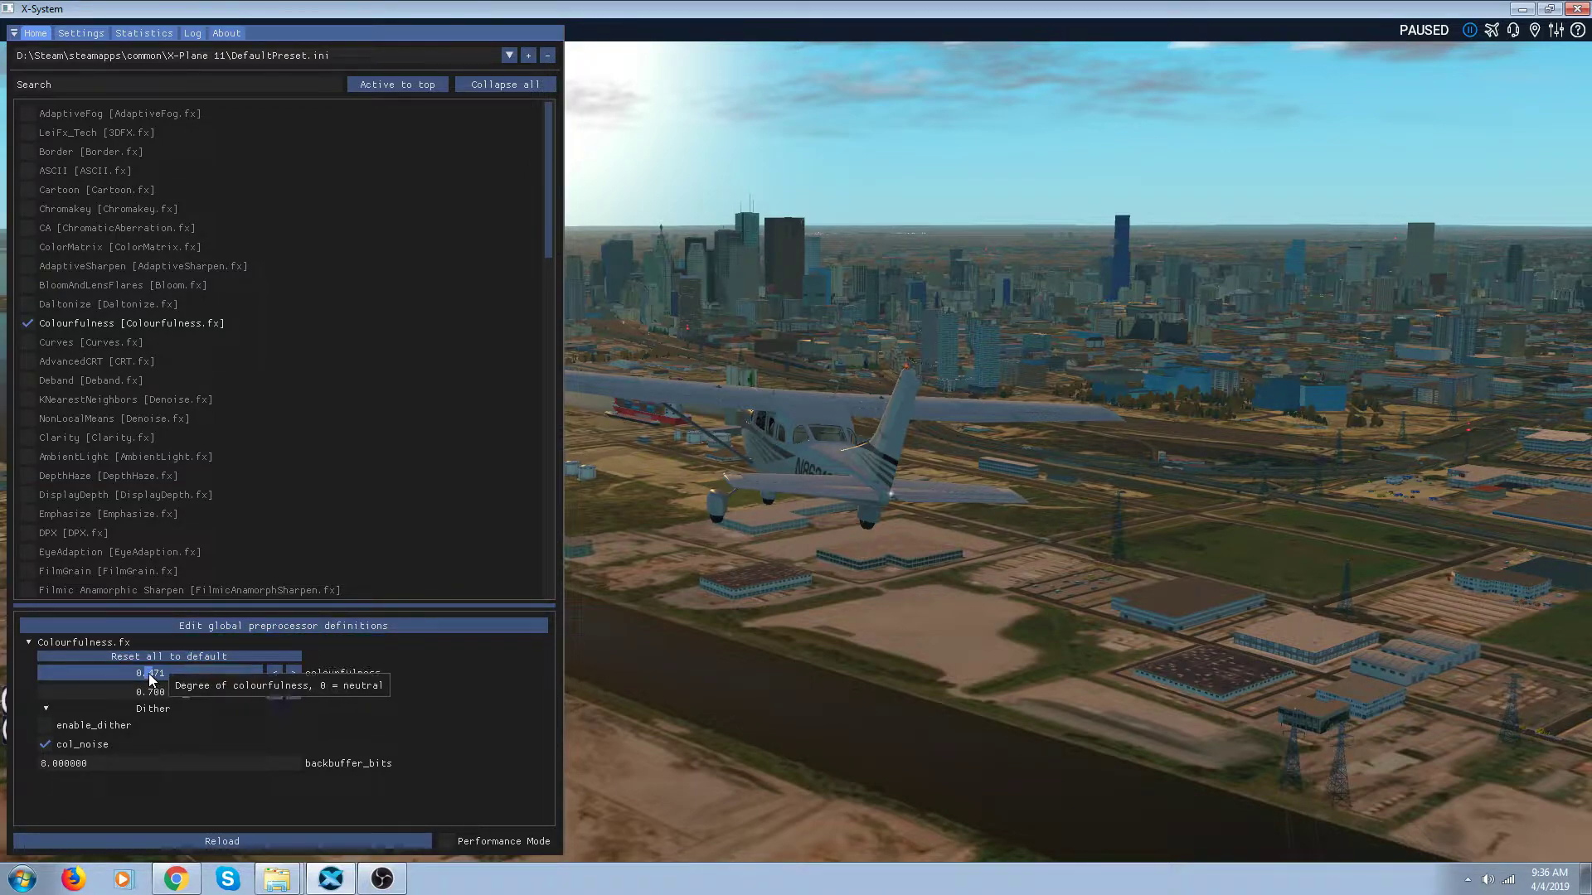
pyautogui.moveTo(147, 673); pyautogui.dragTo(224, 666)
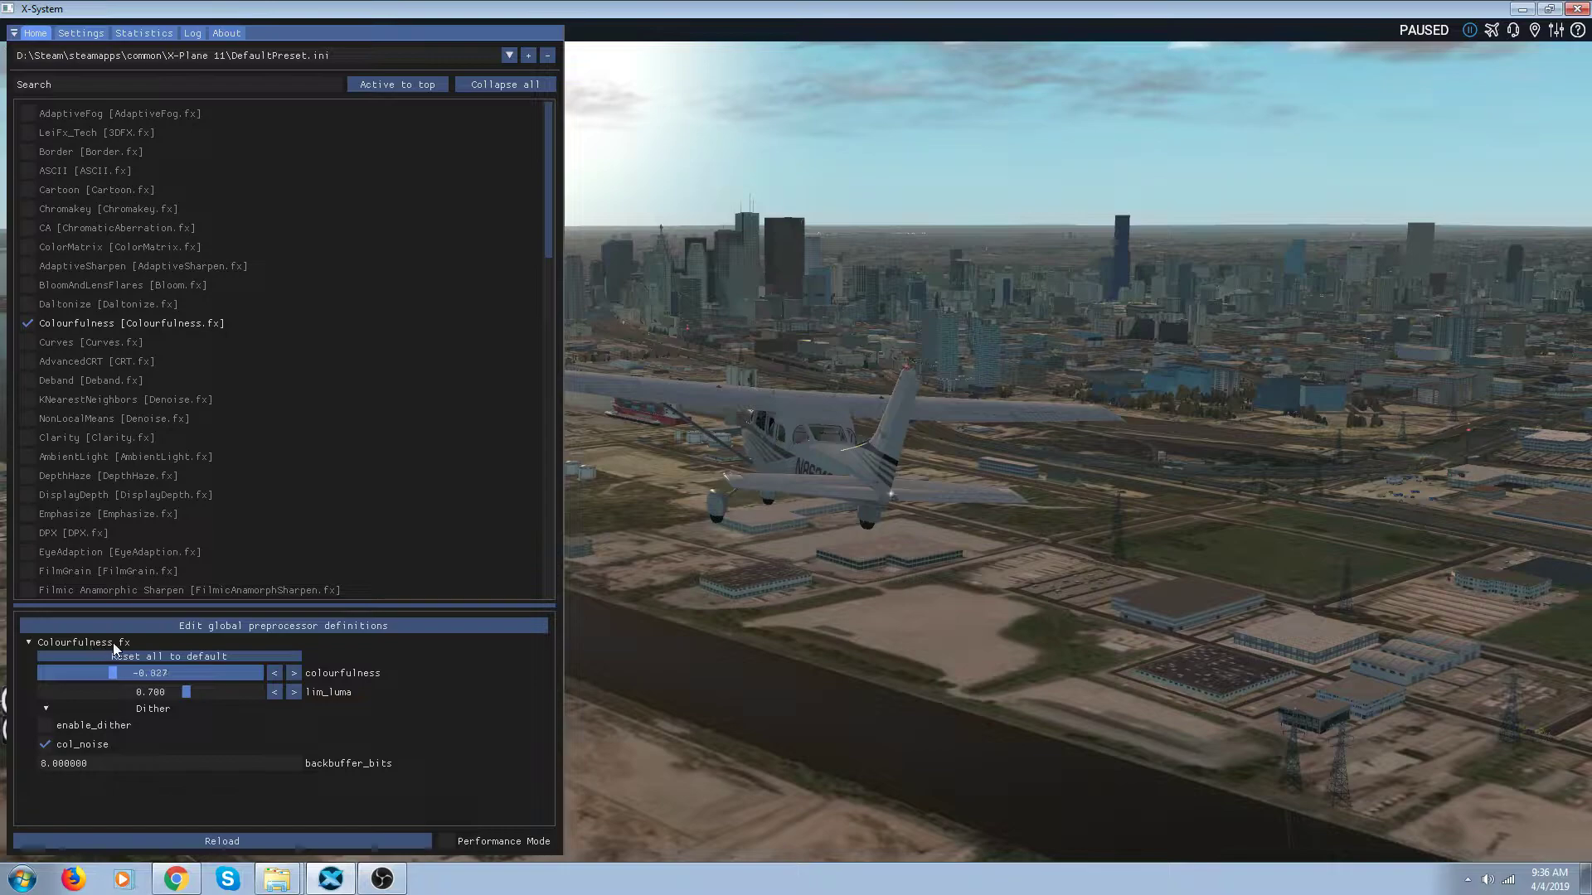
pyautogui.moveTo(91, 646); pyautogui.dragTo(141, 659)
pyautogui.moveTo(136, 659); pyautogui.dragTo(136, 659)
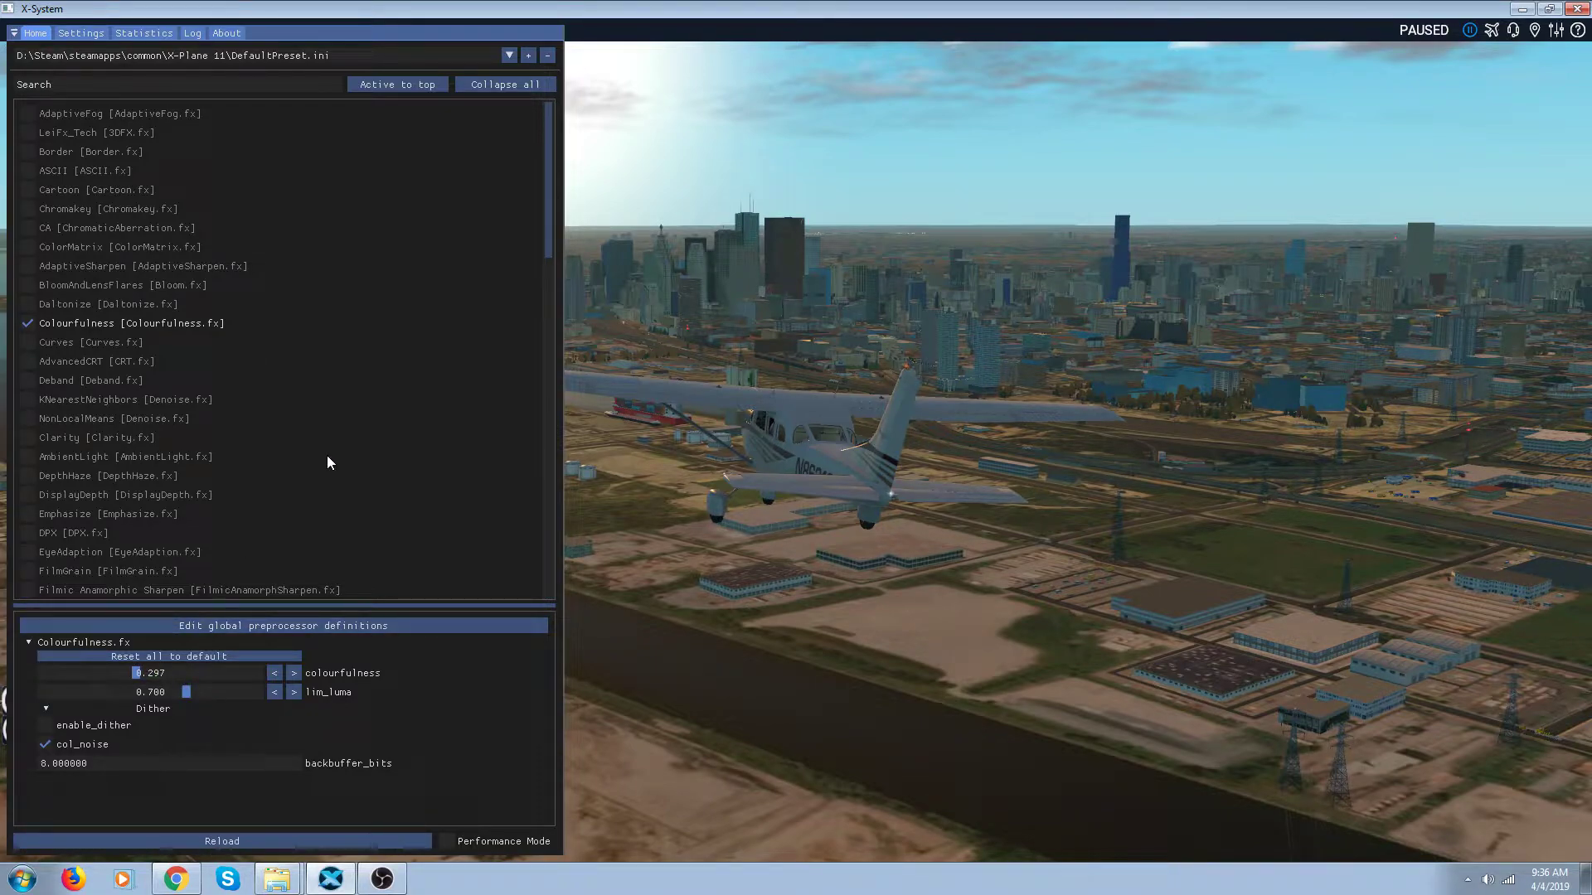
pyautogui.scroll(-1, 329, 463)
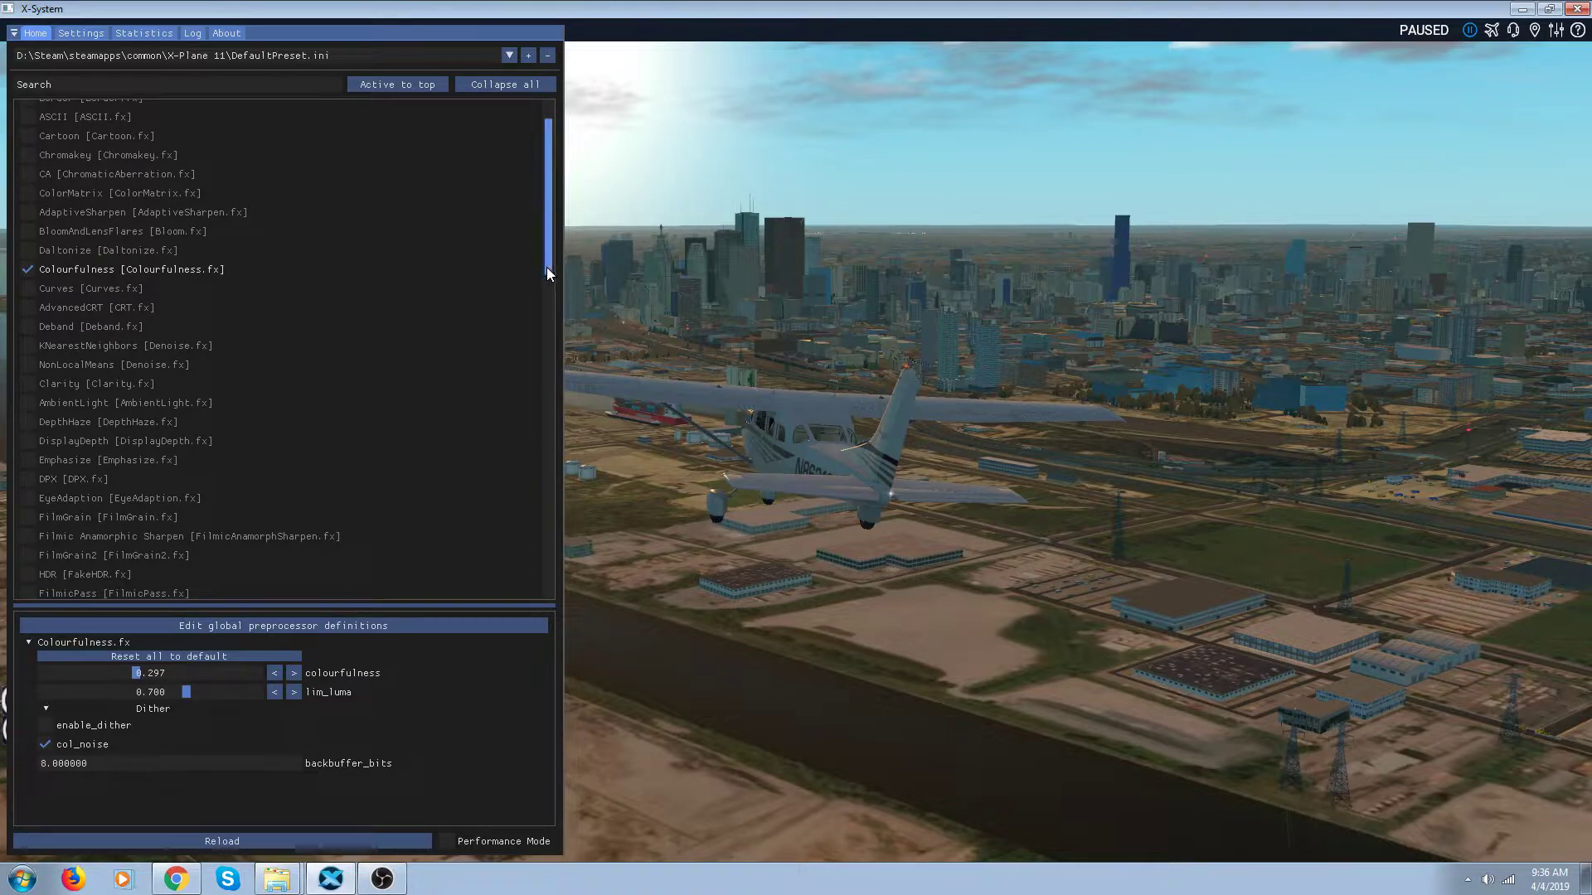
pyautogui.moveTo(545, 267); pyautogui.dragTo(535, 543)
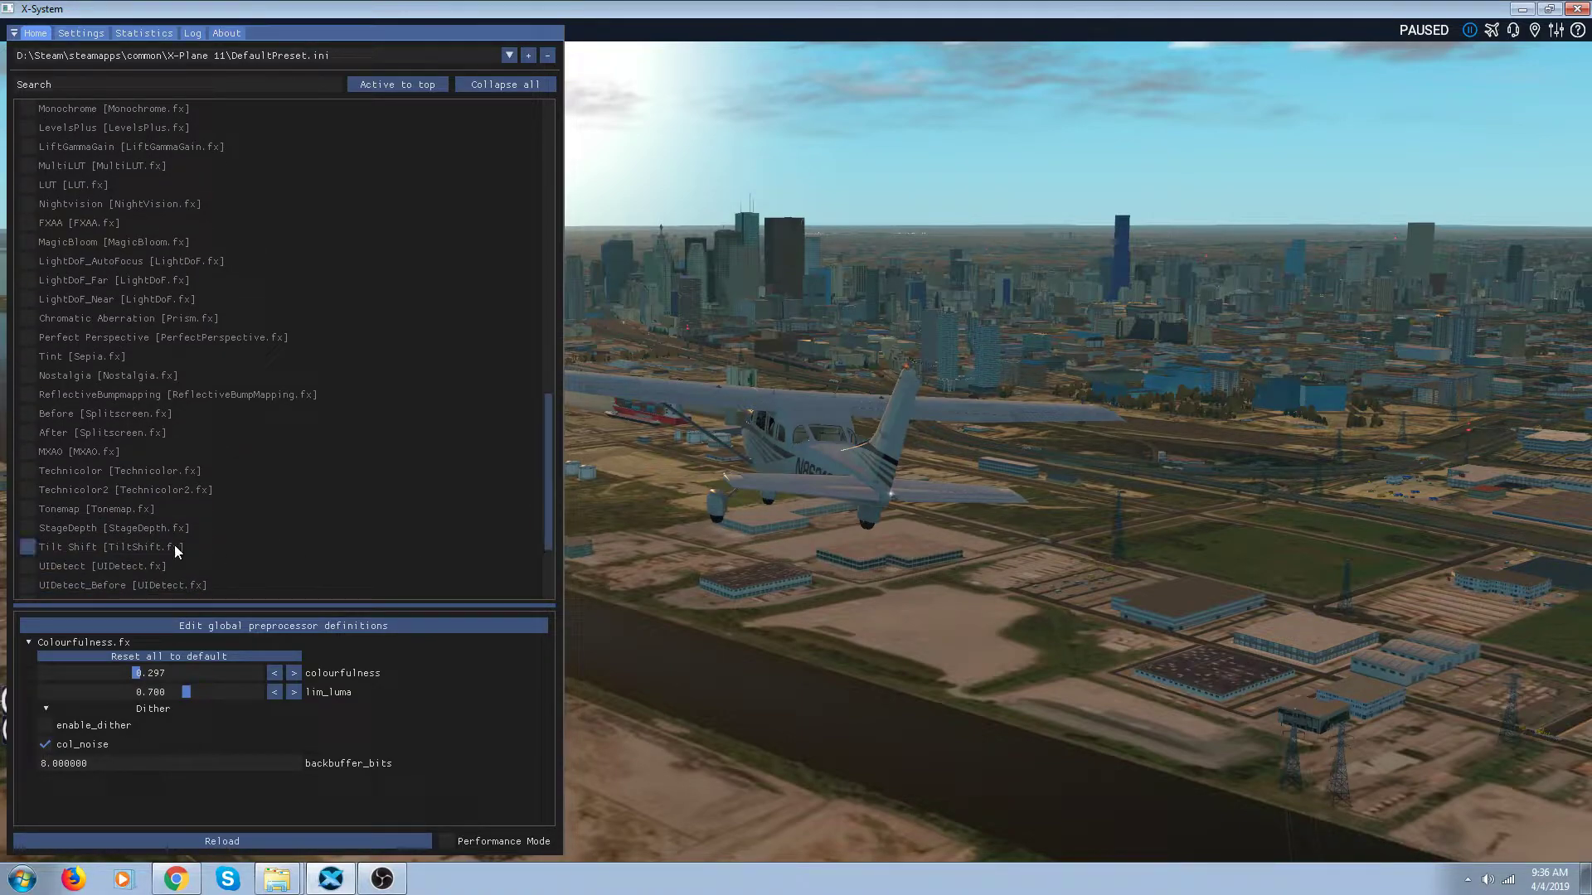
# Enable Tonemap with gamma lowered to about 0.958, then hide the overlay with Home.
pyautogui.click(101, 514)
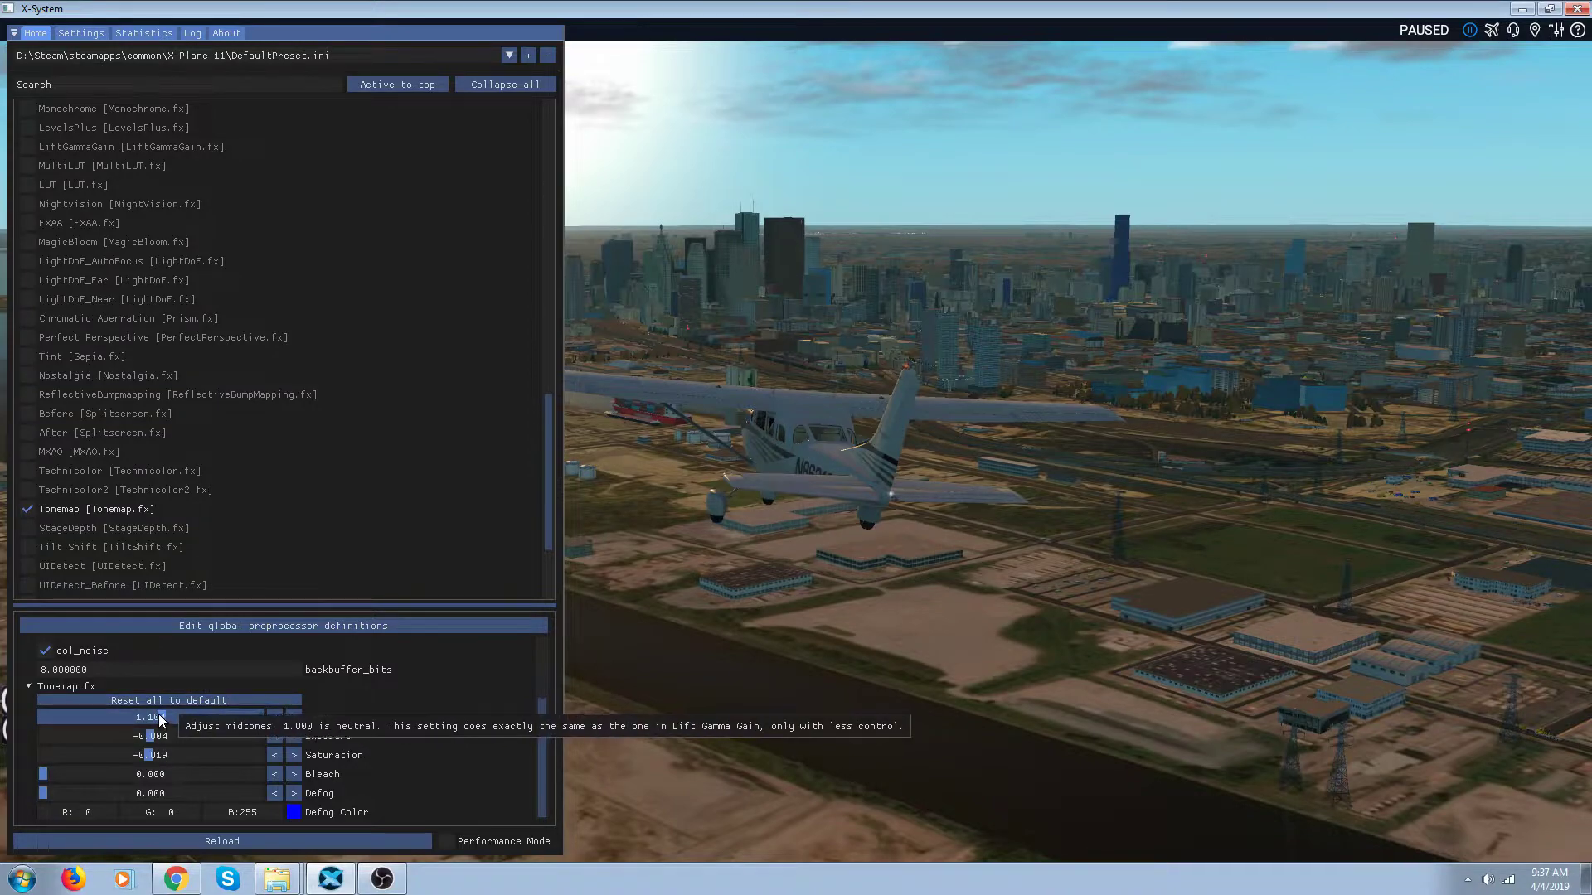
pyautogui.moveTo(160, 720)
pyautogui.mouseDown()
pyautogui.moveTo(121, 708)
pyautogui.moveTo(207, 704)
pyautogui.moveTo(146, 708)
pyautogui.mouseUp()
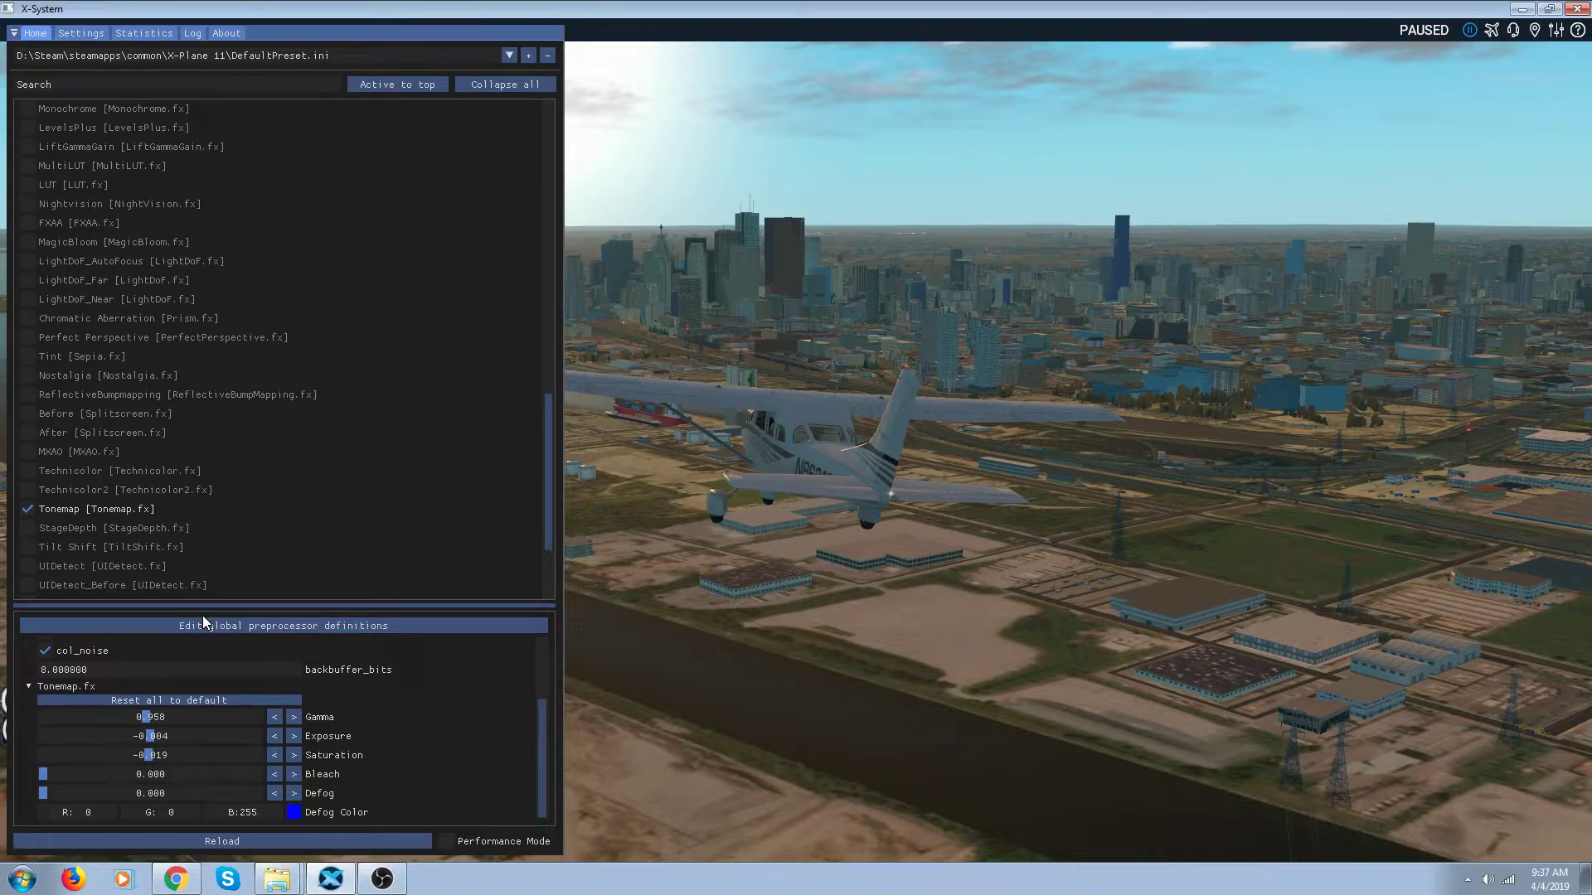
pyautogui.press('Home')
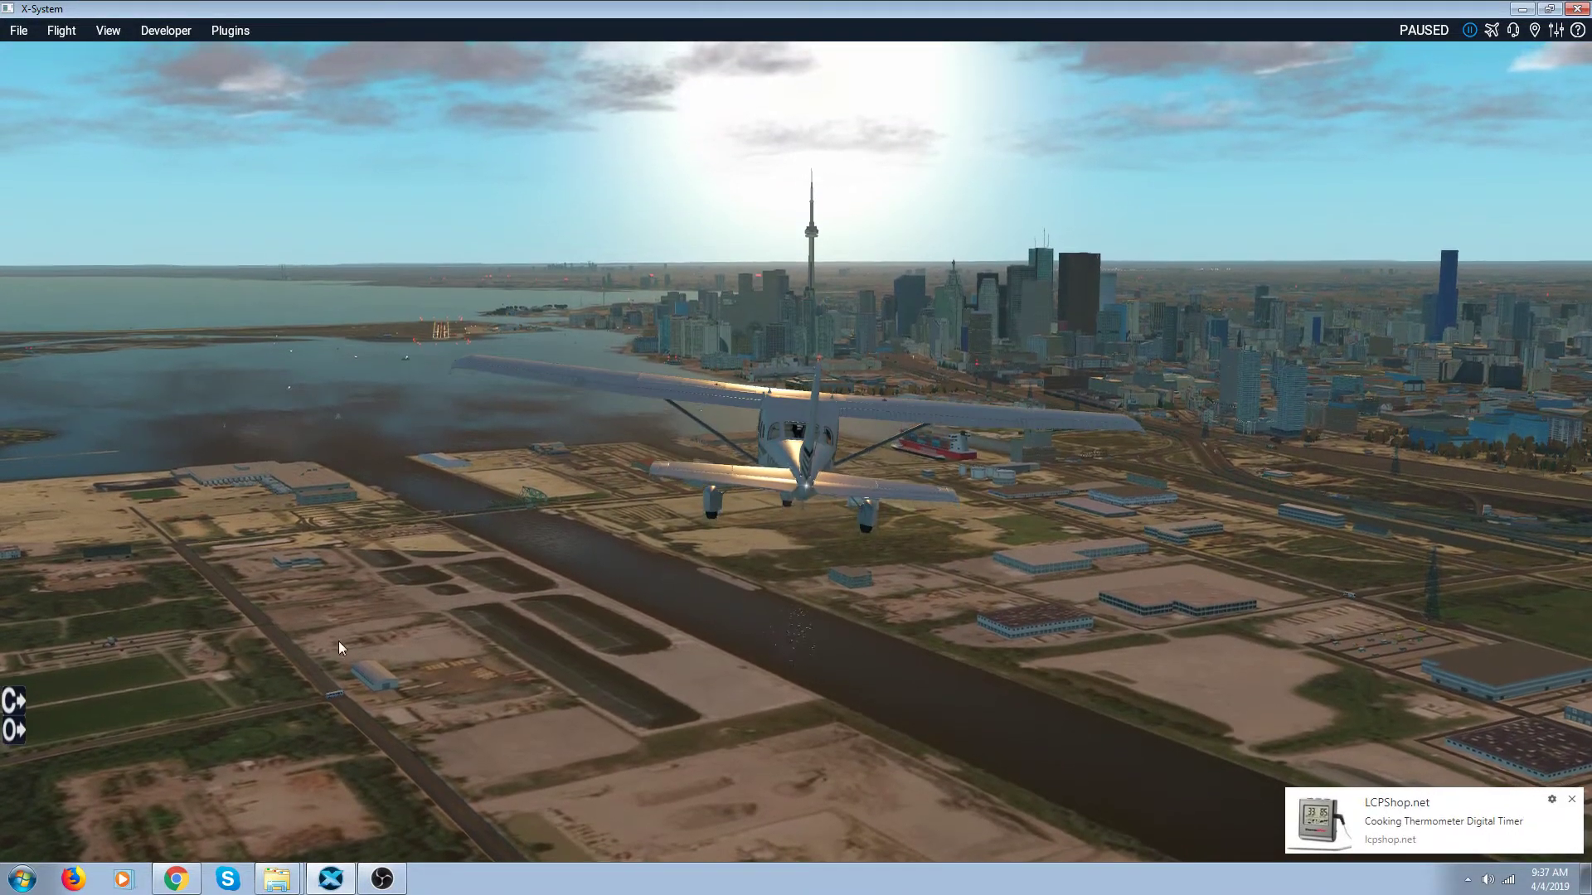
# Dismiss the shop notification and enable MagicBloom in the ReShade overlay.
pyautogui.click(1571, 799)
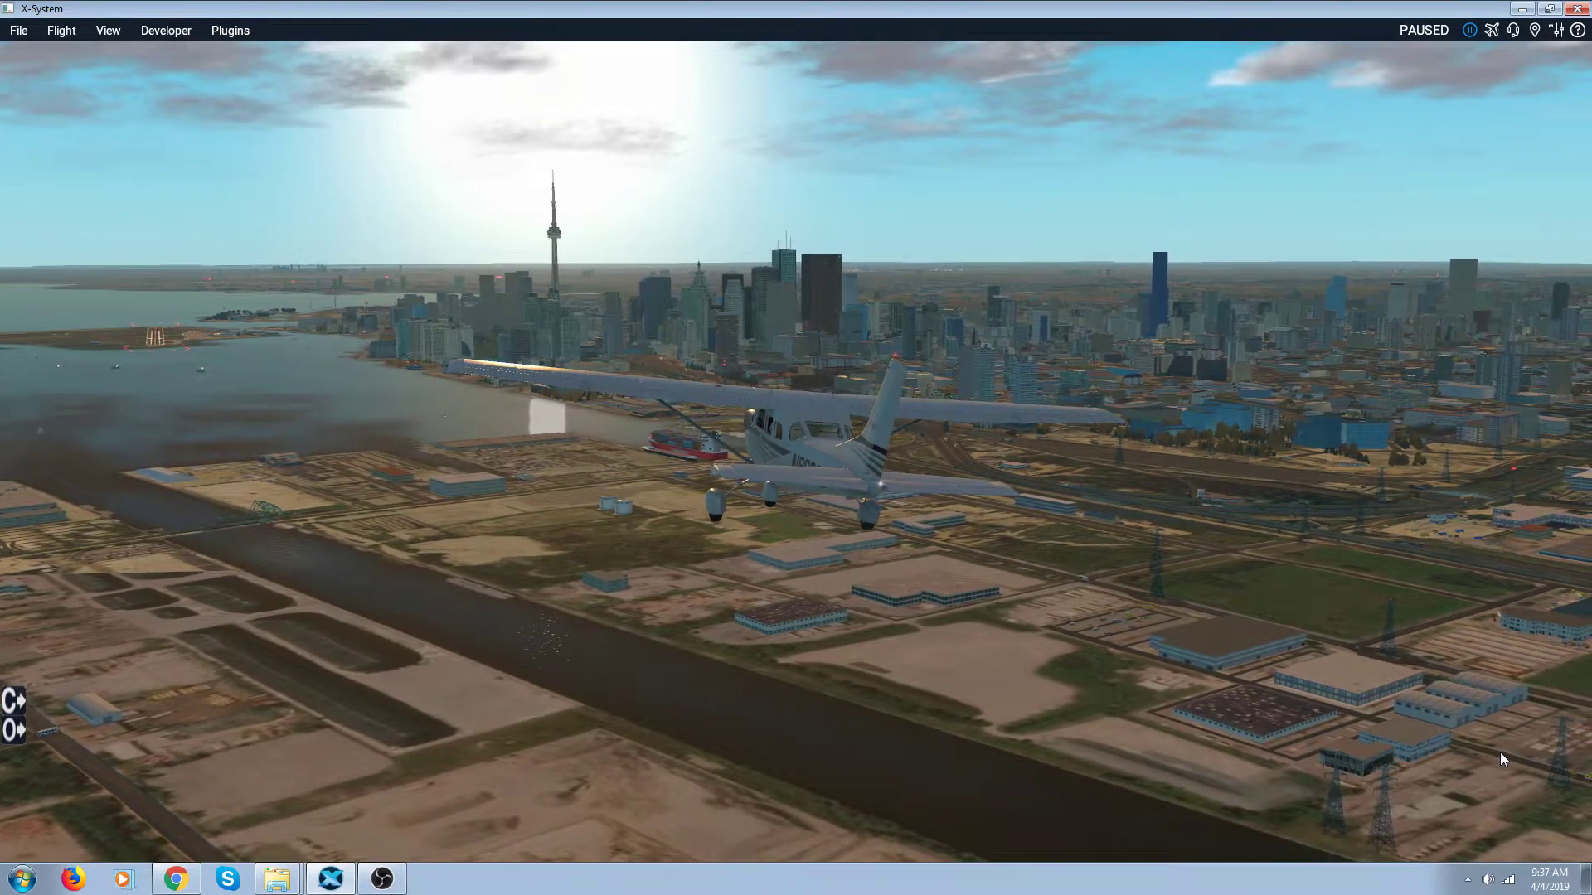
pyautogui.press('Home')
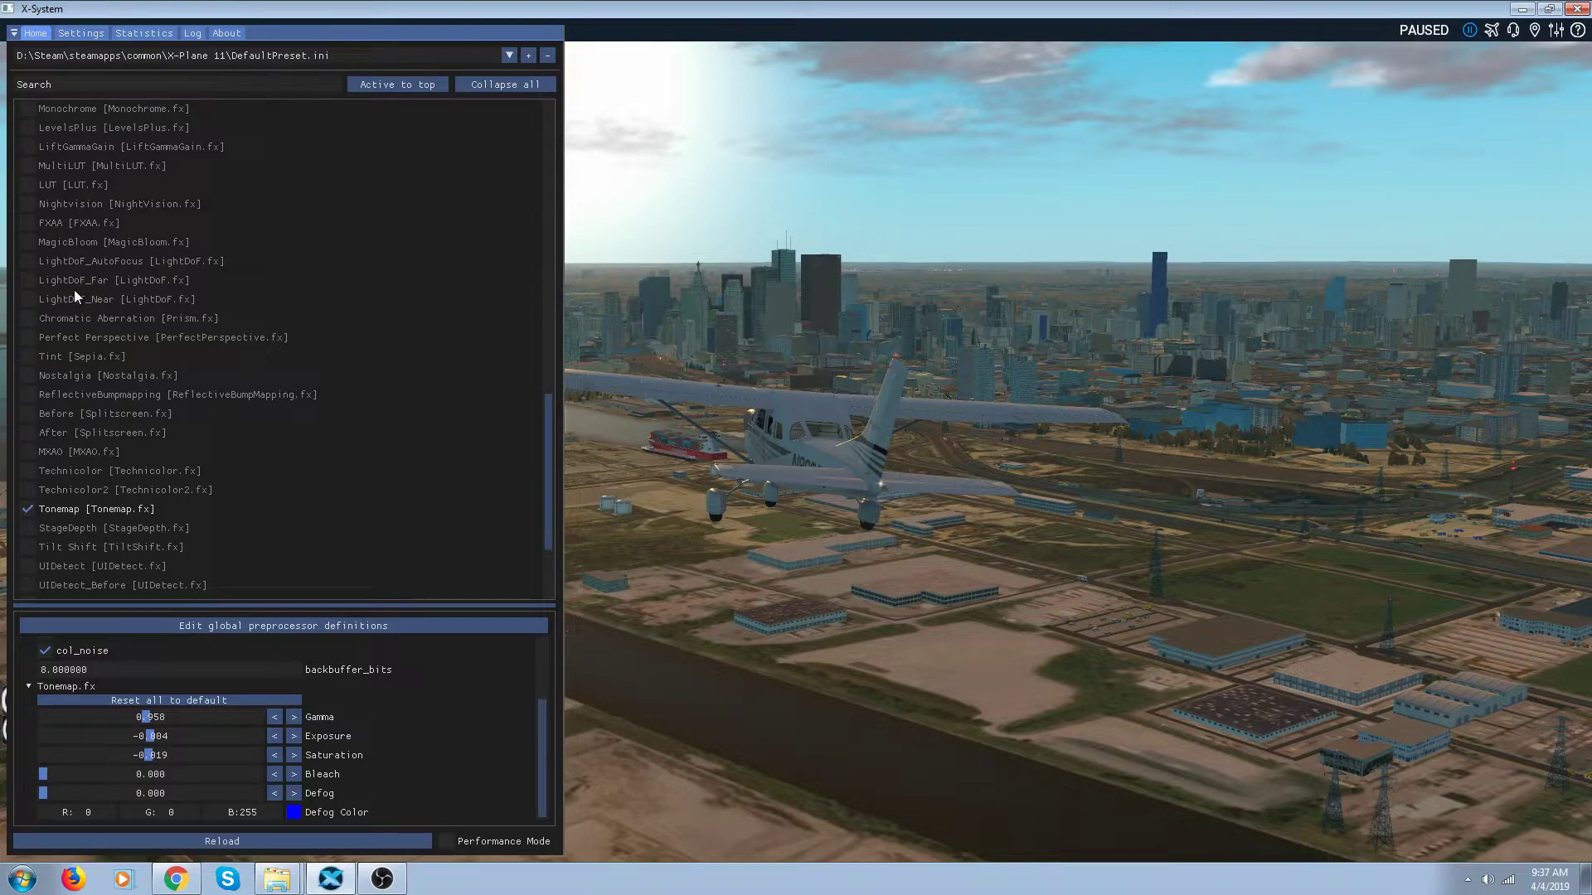
pyautogui.click(28, 242)
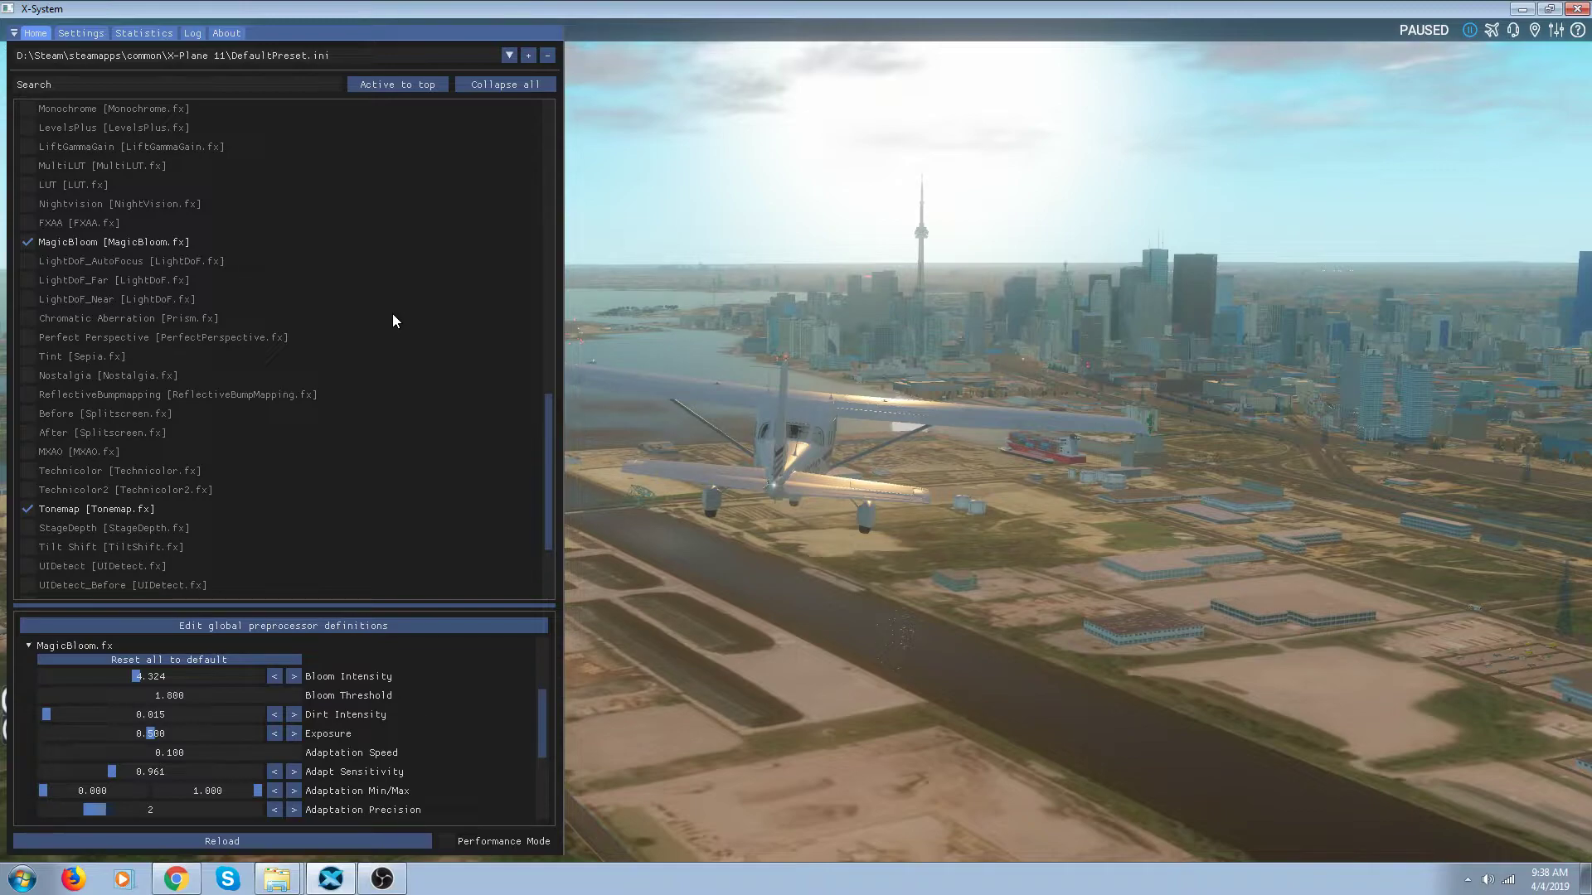
# Raise MagicBloom's Bloom Intensity well above 0.324 to brighten the night lights, then preview.
pyautogui.press('Home')
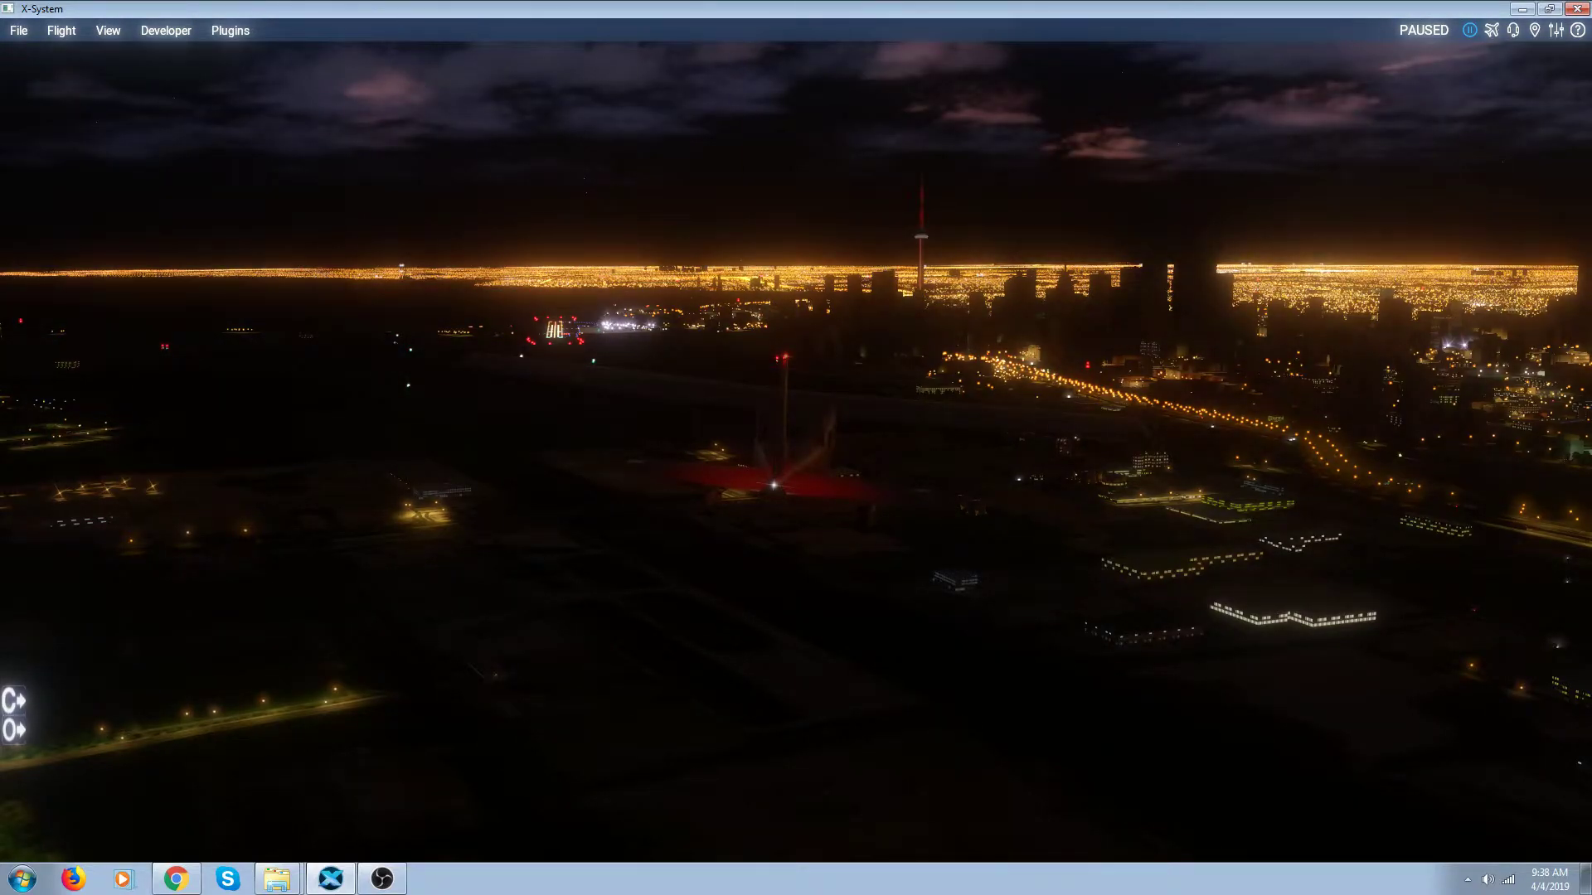
pyautogui.press('Home')
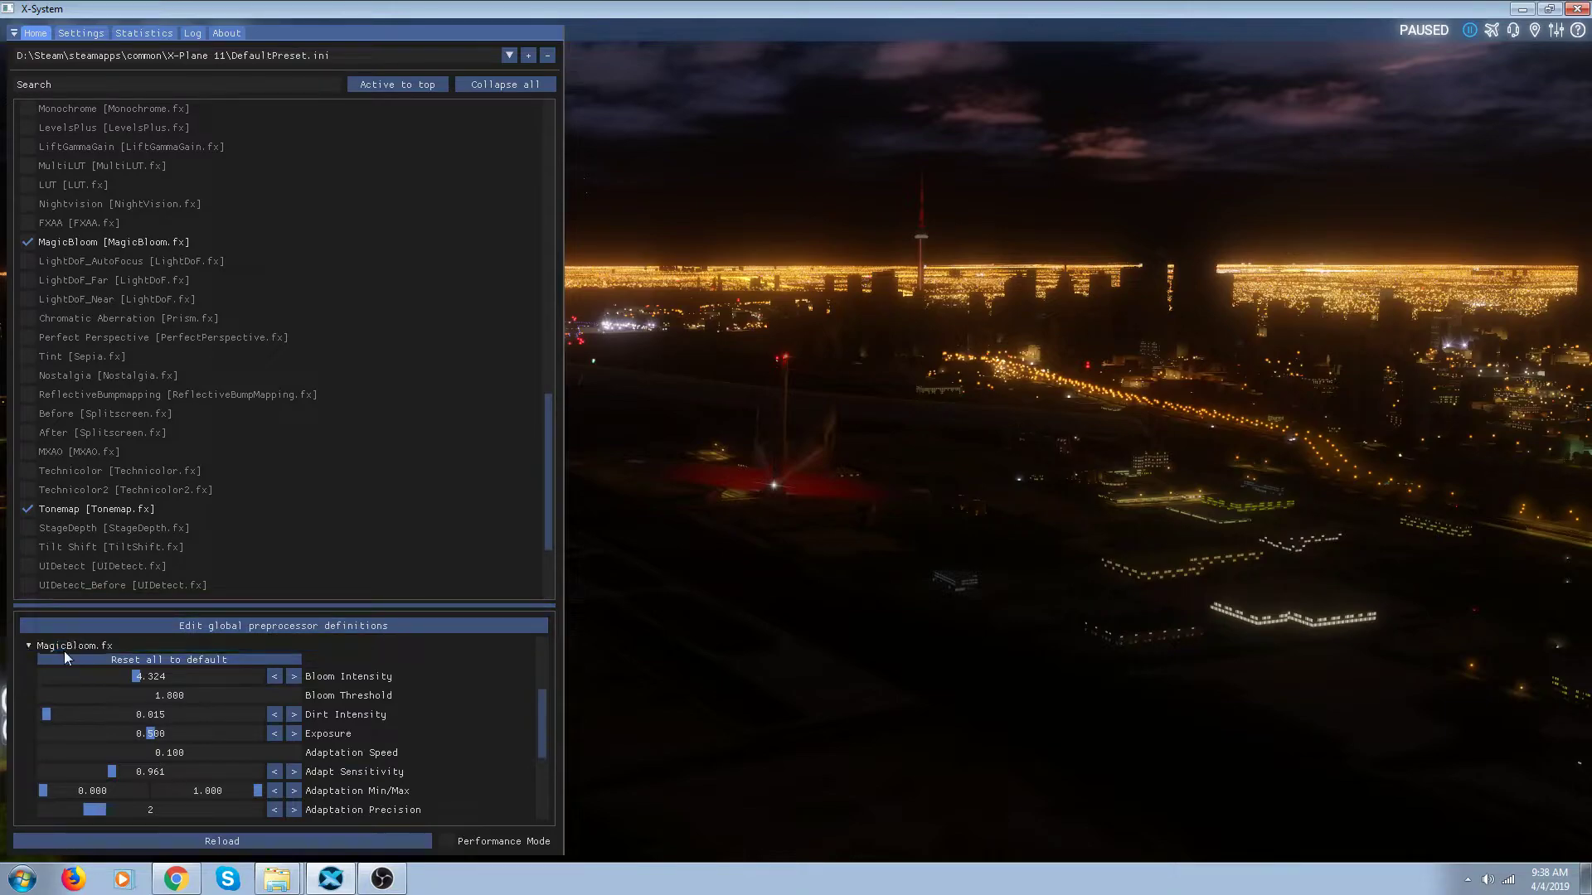
pyautogui.click(135, 677)
pyautogui.moveTo(135, 676)
pyautogui.mouseDown()
pyautogui.moveTo(222, 666)
pyautogui.moveTo(154, 678)
pyautogui.mouseUp()
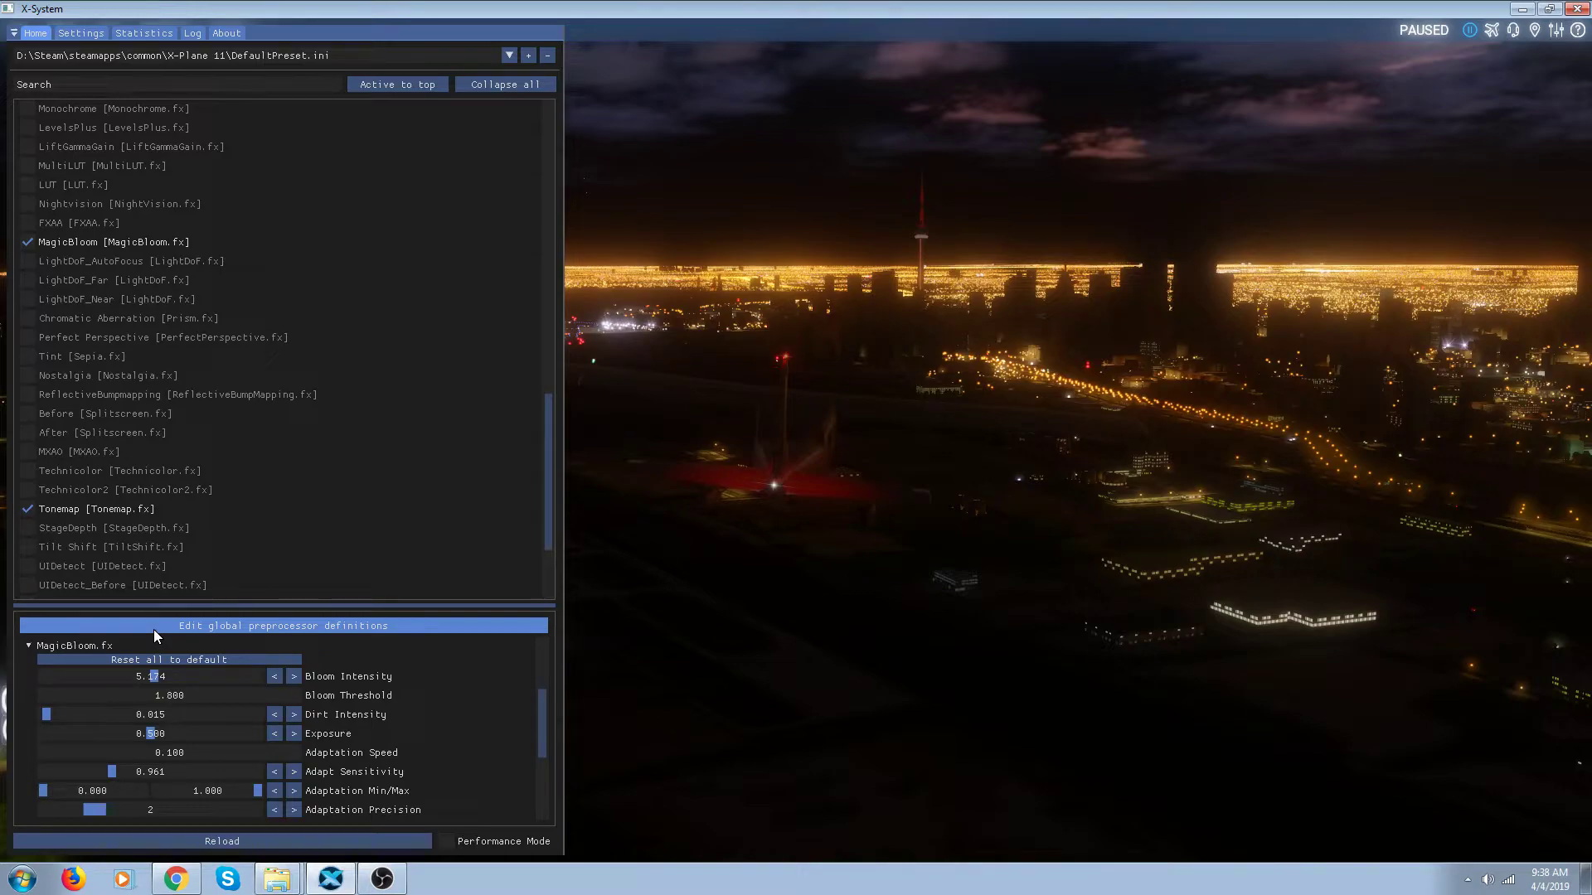
pyautogui.press('Home')
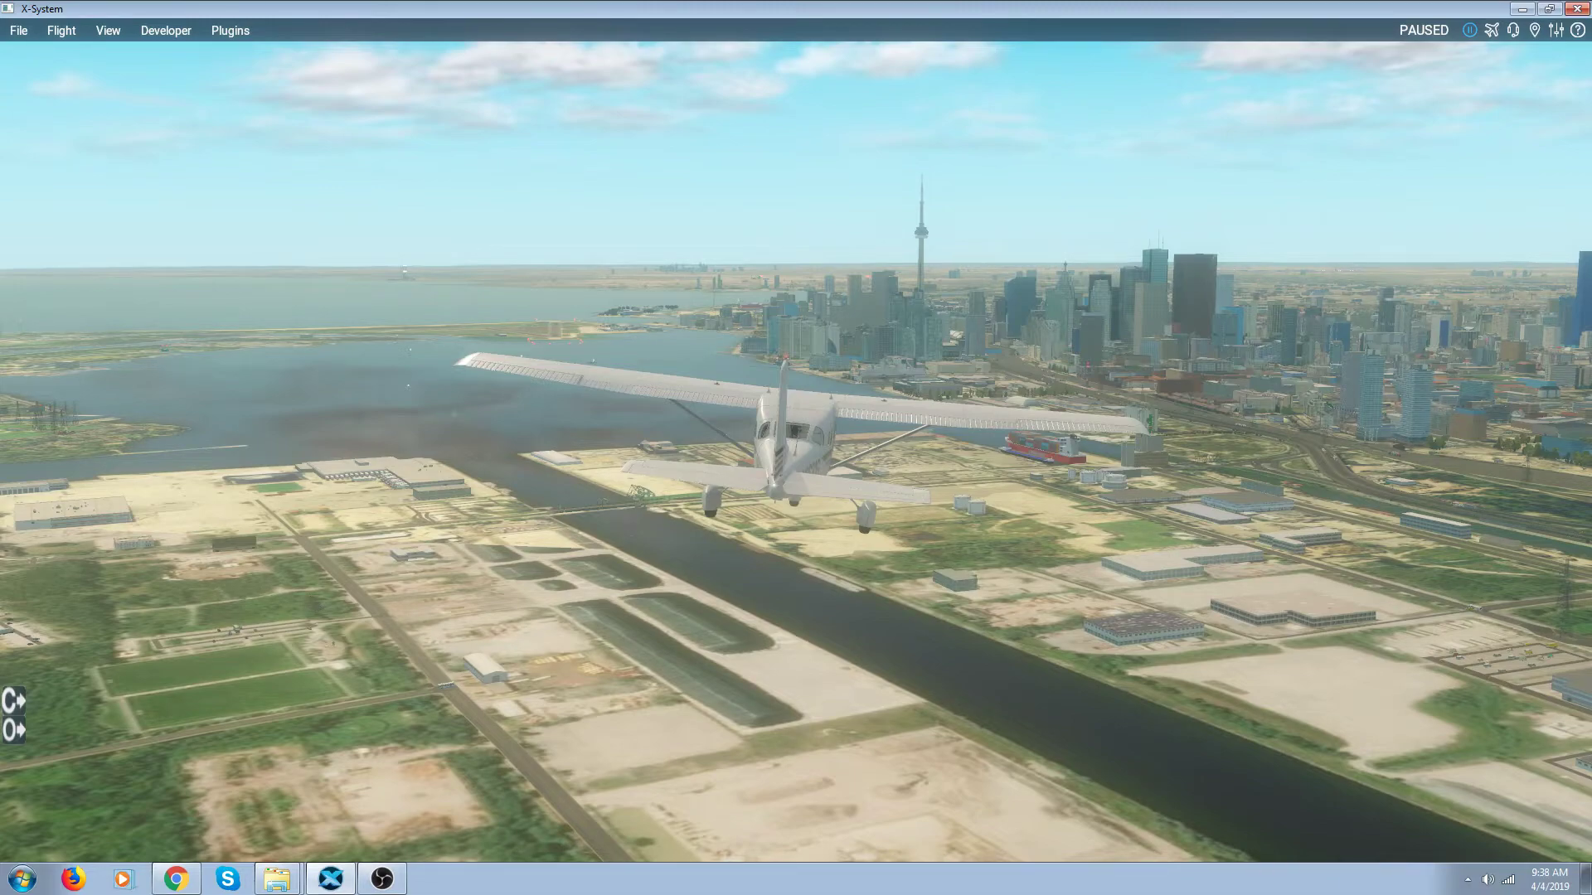
# Raise Tonemap's Gamma to 1.568 and preview the result.
pyautogui.press('Home')
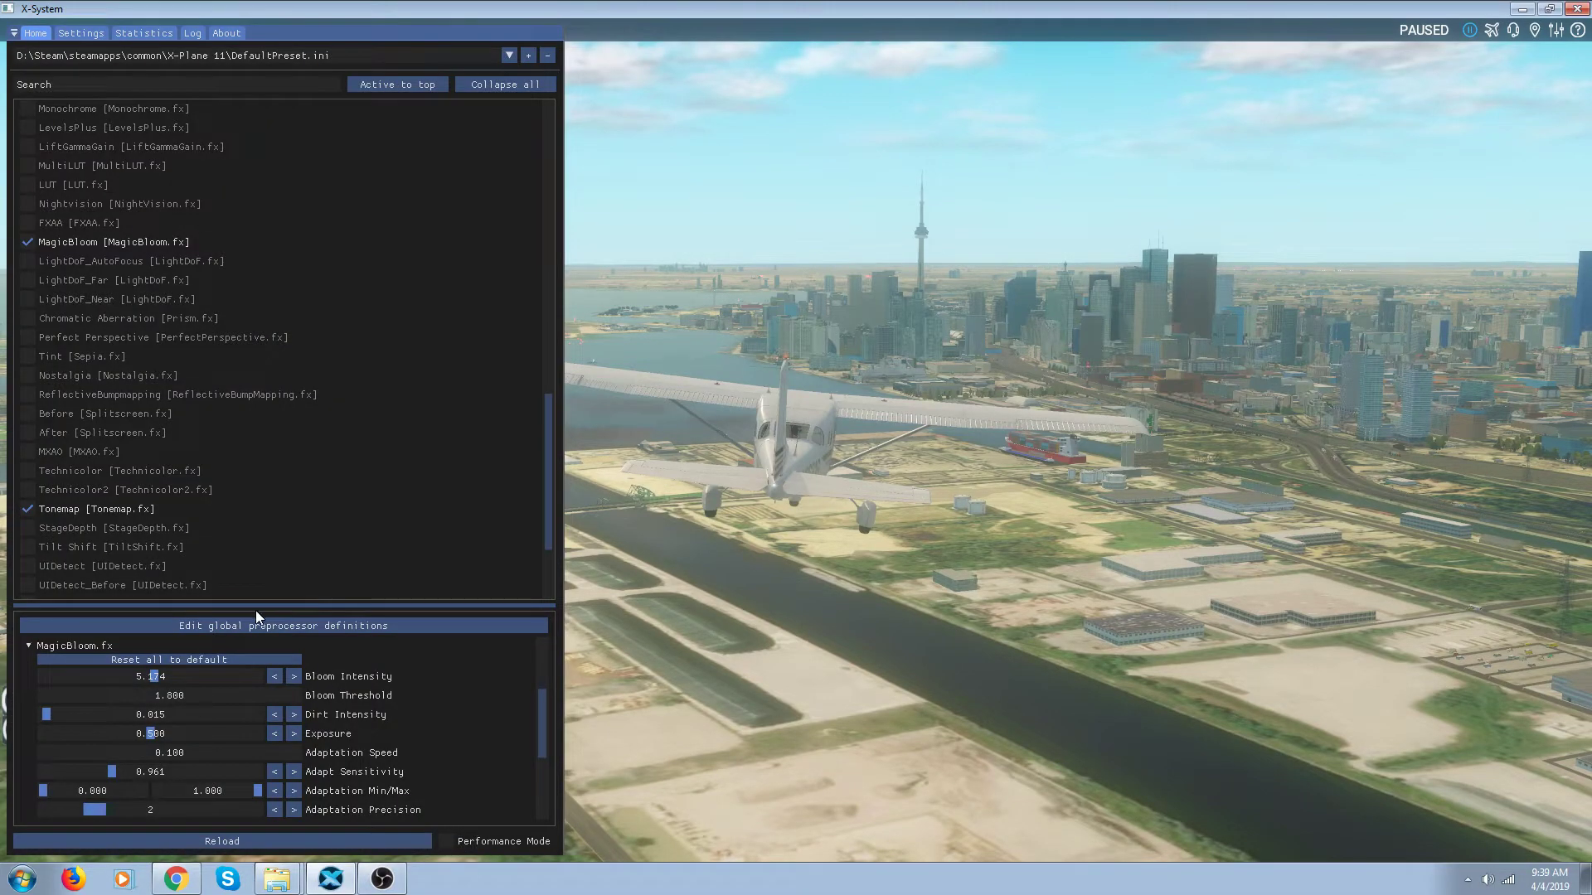
pyautogui.click(94, 508)
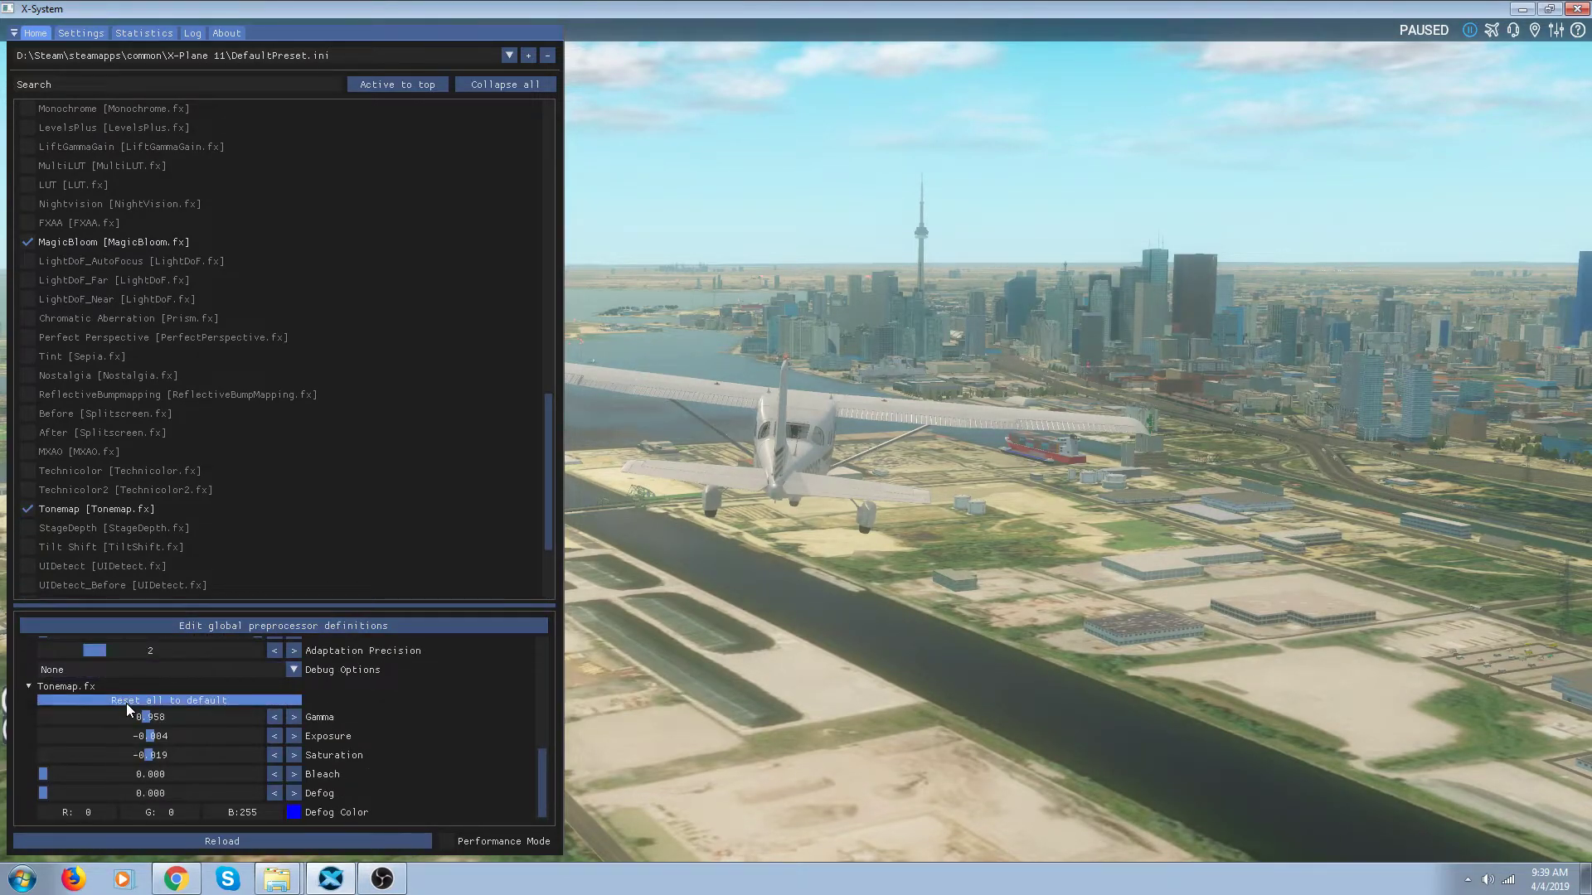
pyautogui.moveTo(154, 718); pyautogui.dragTo(201, 720)
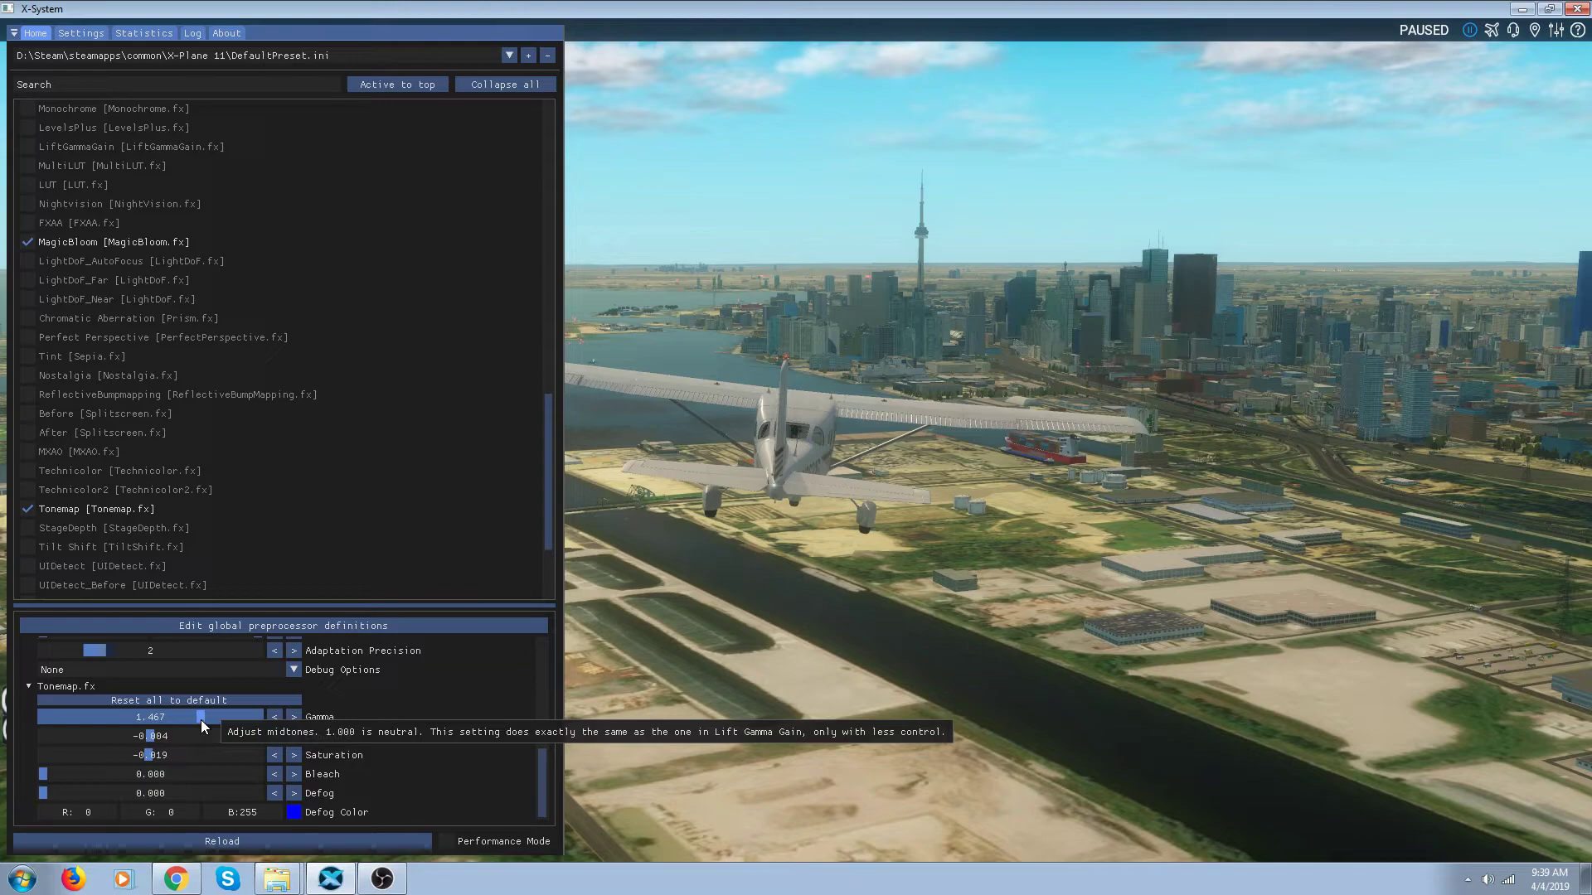
pyautogui.moveTo(201, 720); pyautogui.dragTo(206, 719)
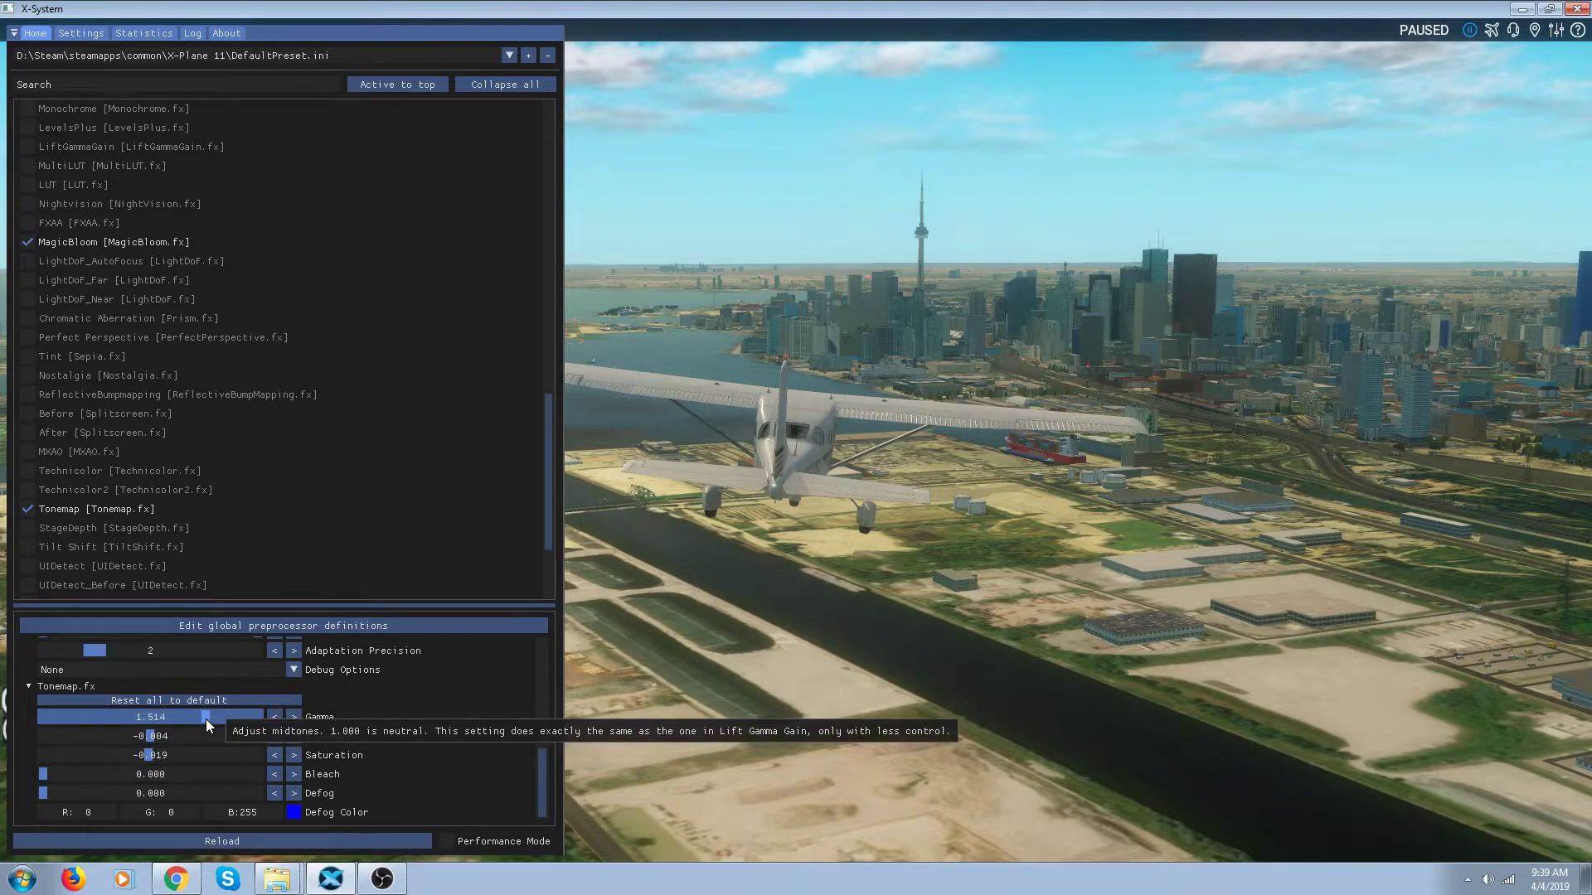
pyautogui.moveTo(206, 719); pyautogui.dragTo(212, 718)
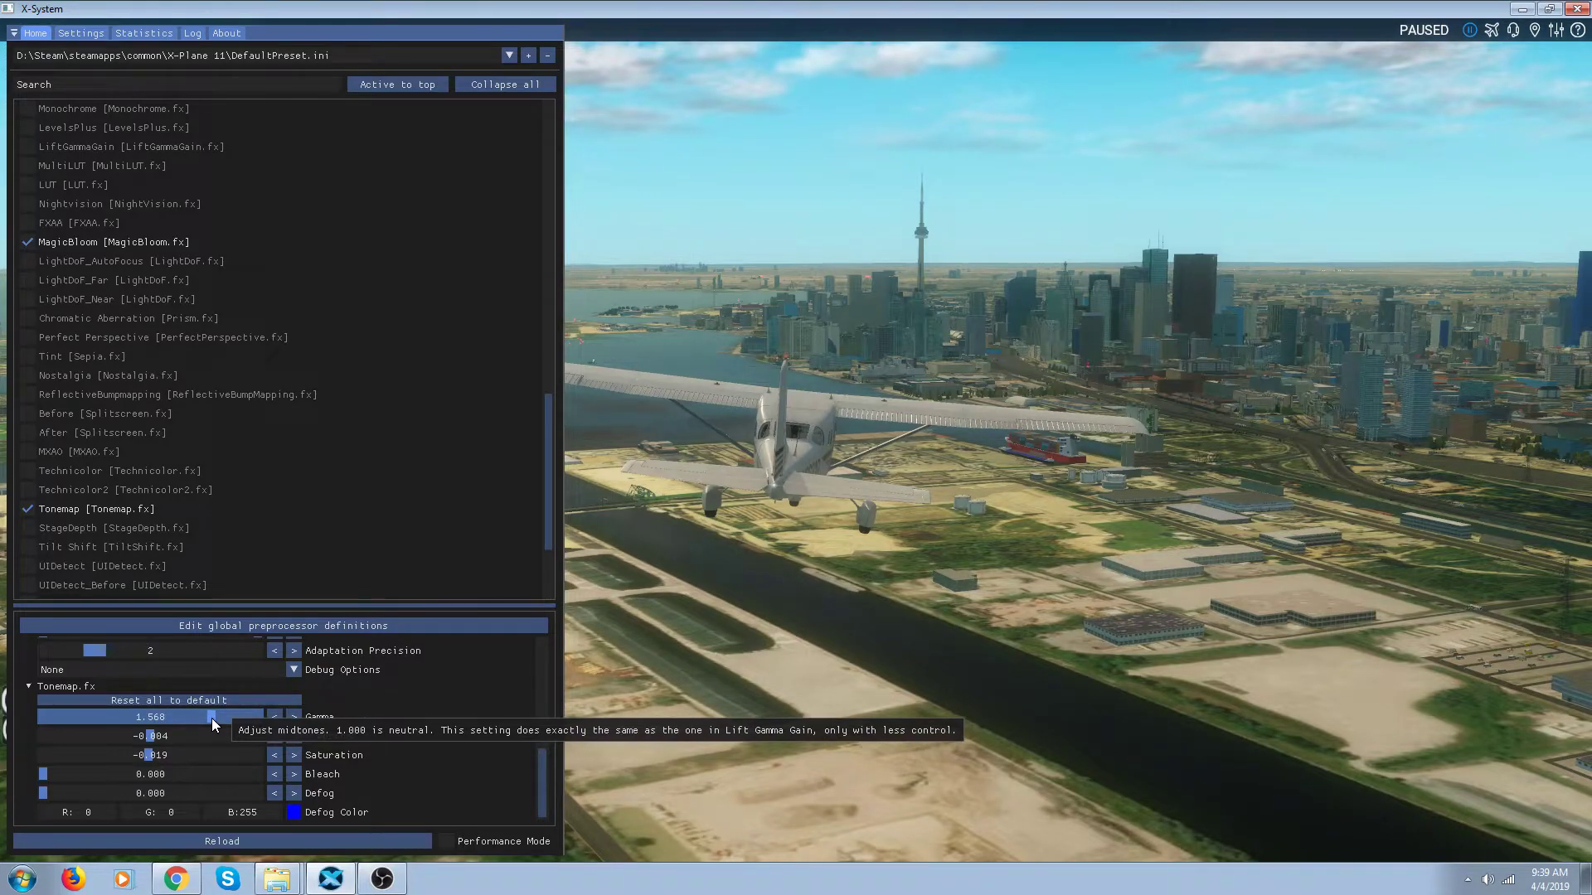
pyautogui.press('Home')
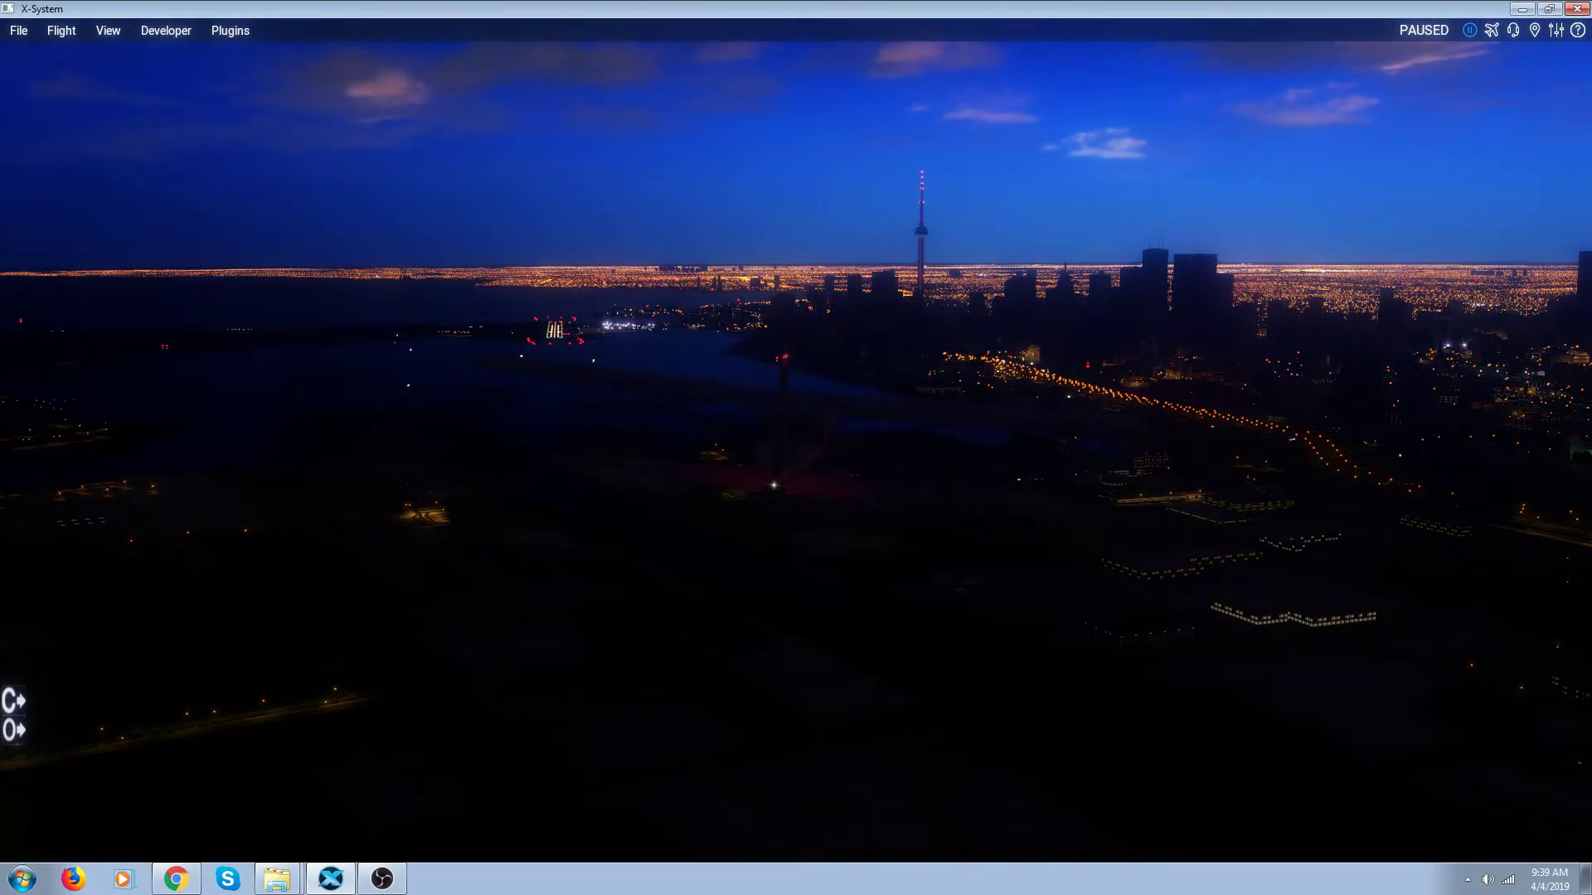
# Move MagicBloom below After in the effect order, then disable Tonemap and MagicBloom.
pyautogui.press('Right')
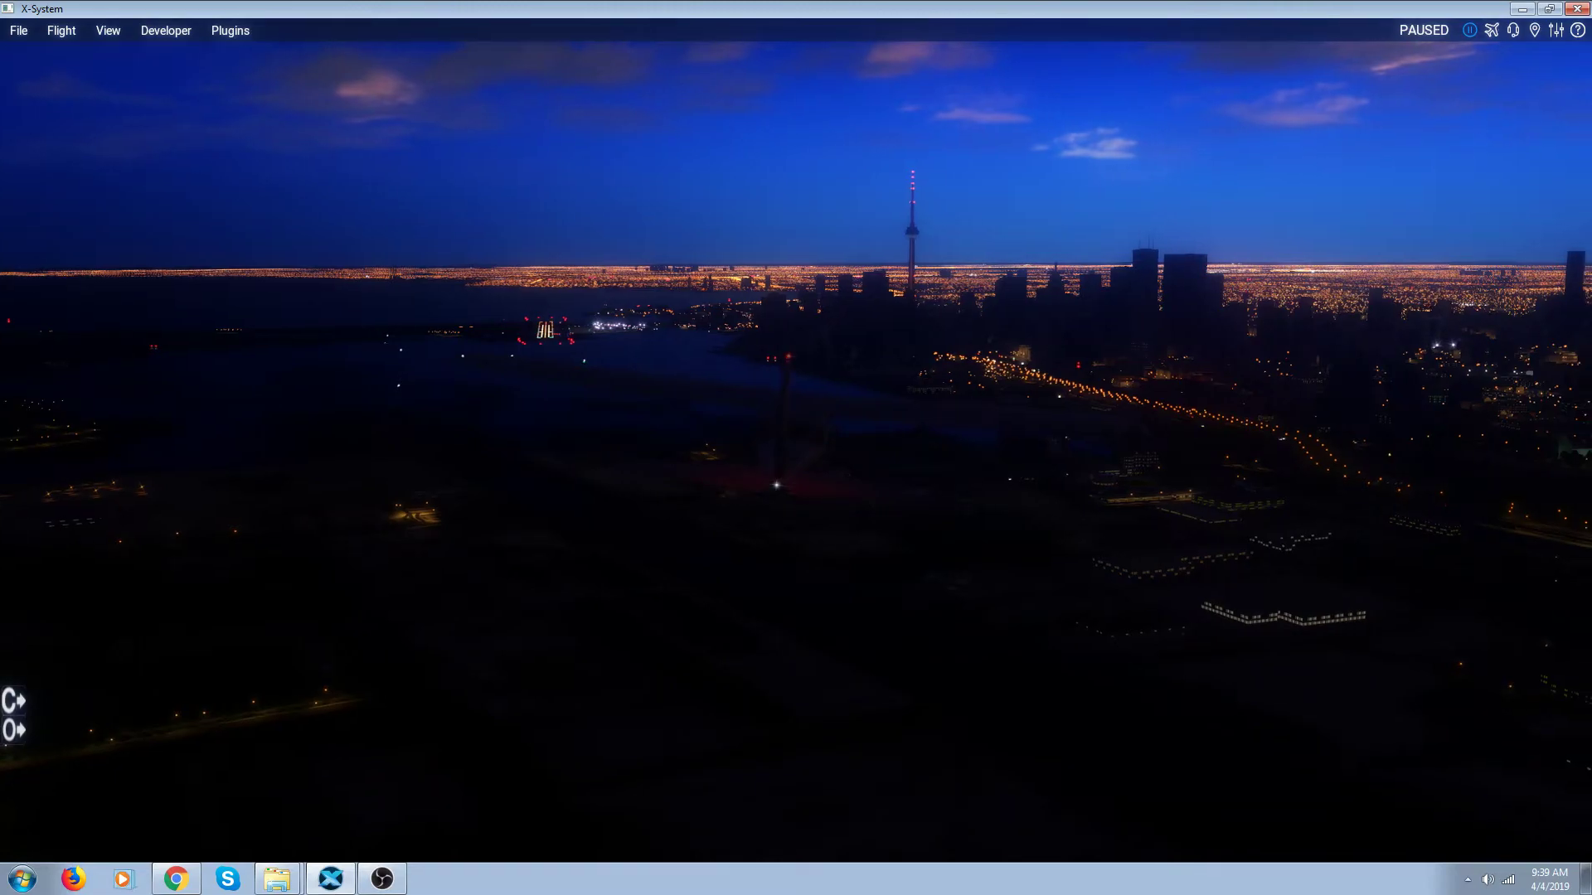
pyautogui.press('Right')
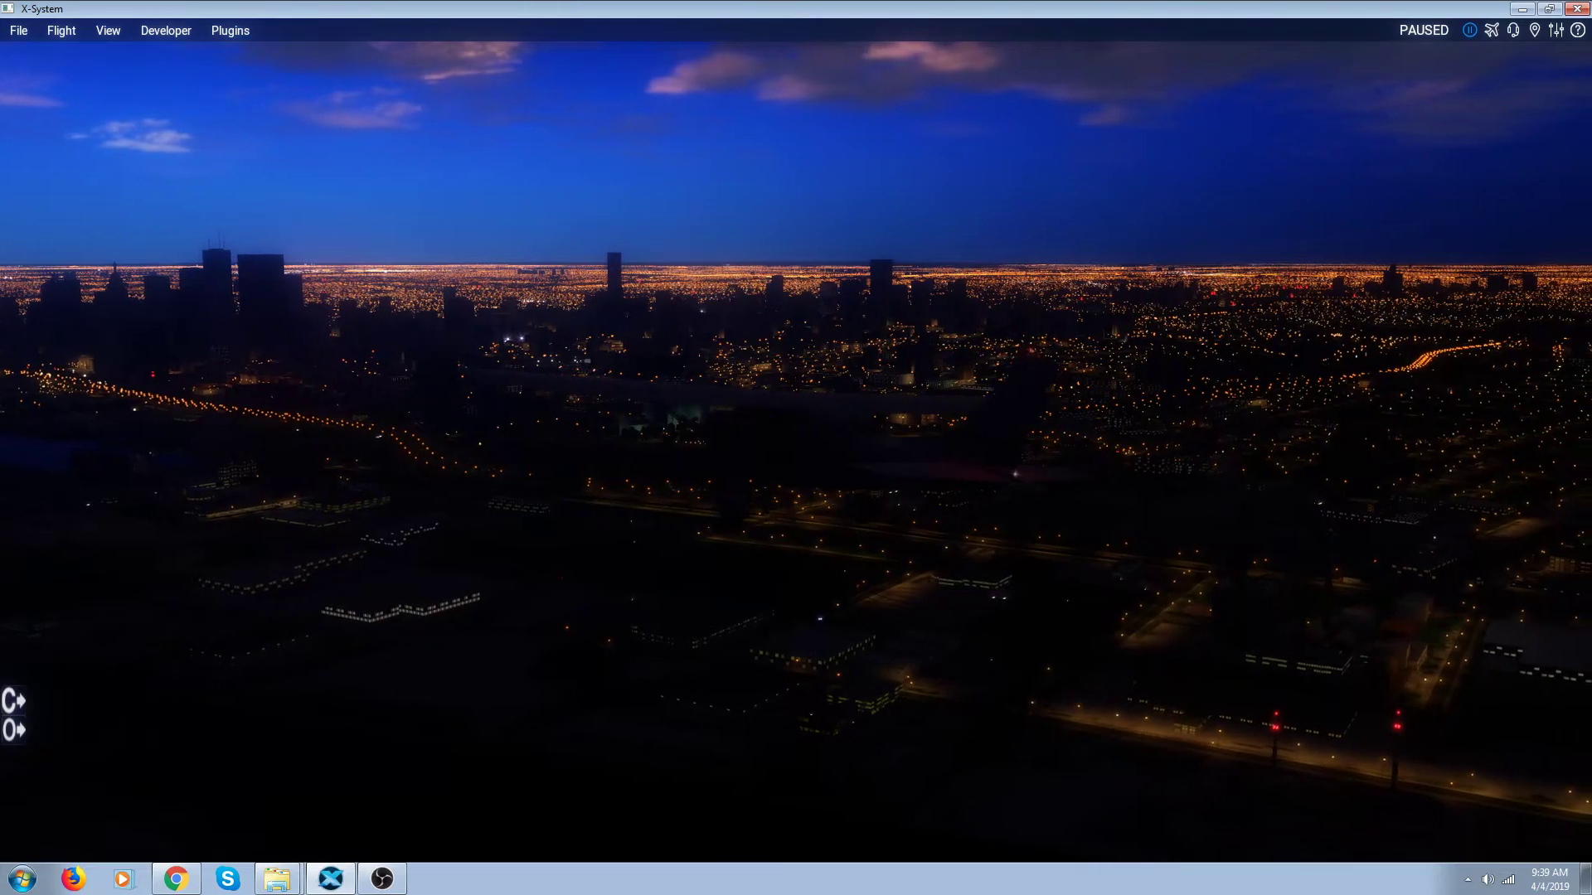
pyautogui.press('Left')
pyautogui.press('Left')
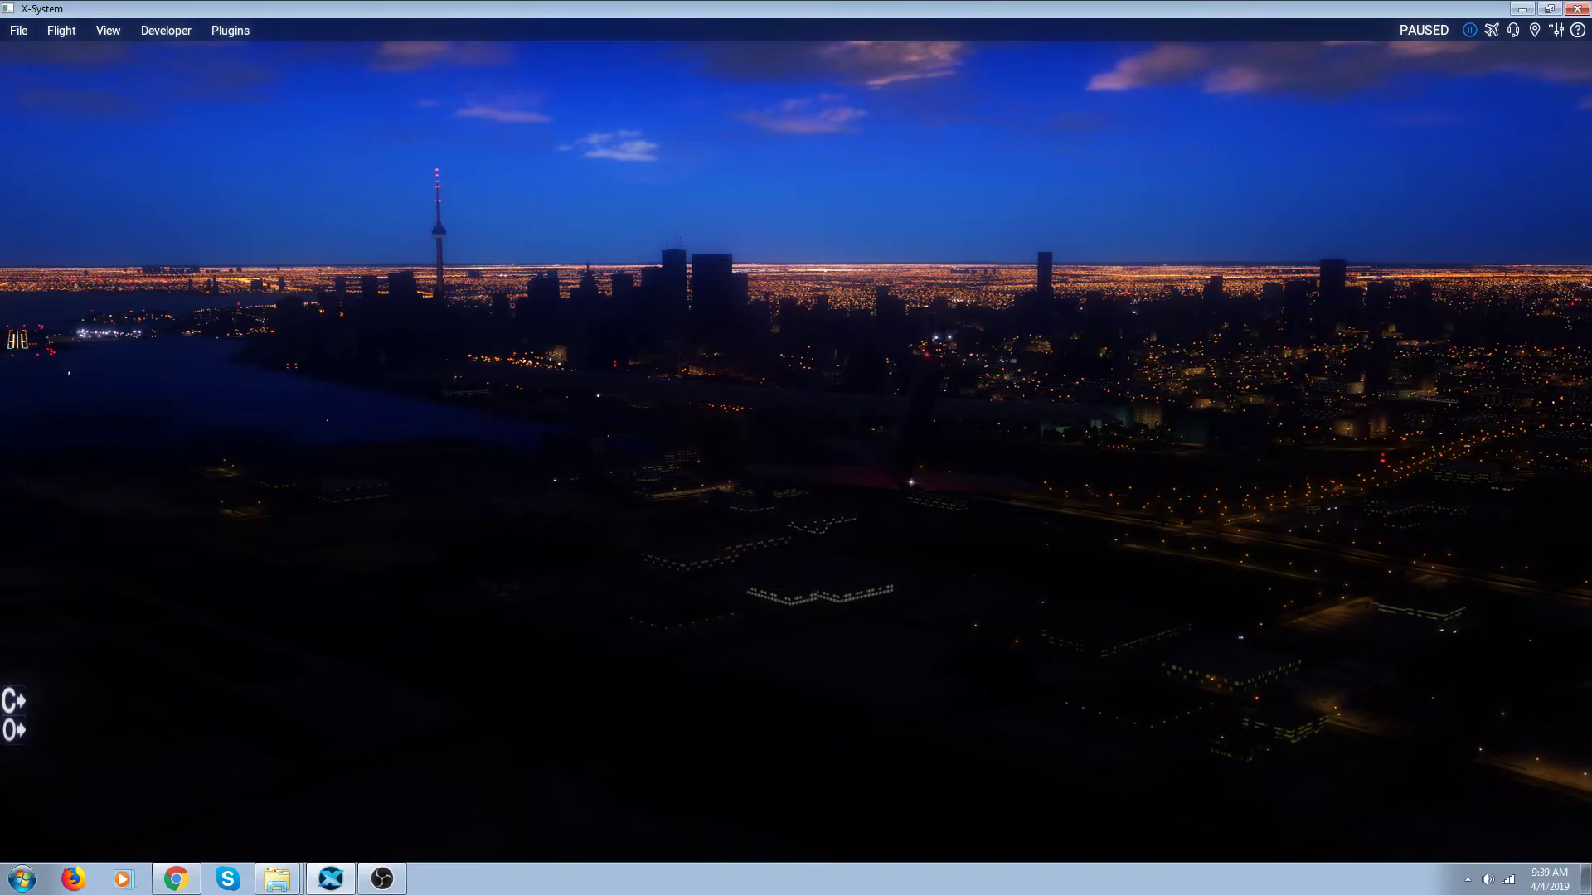
pyautogui.press('Home')
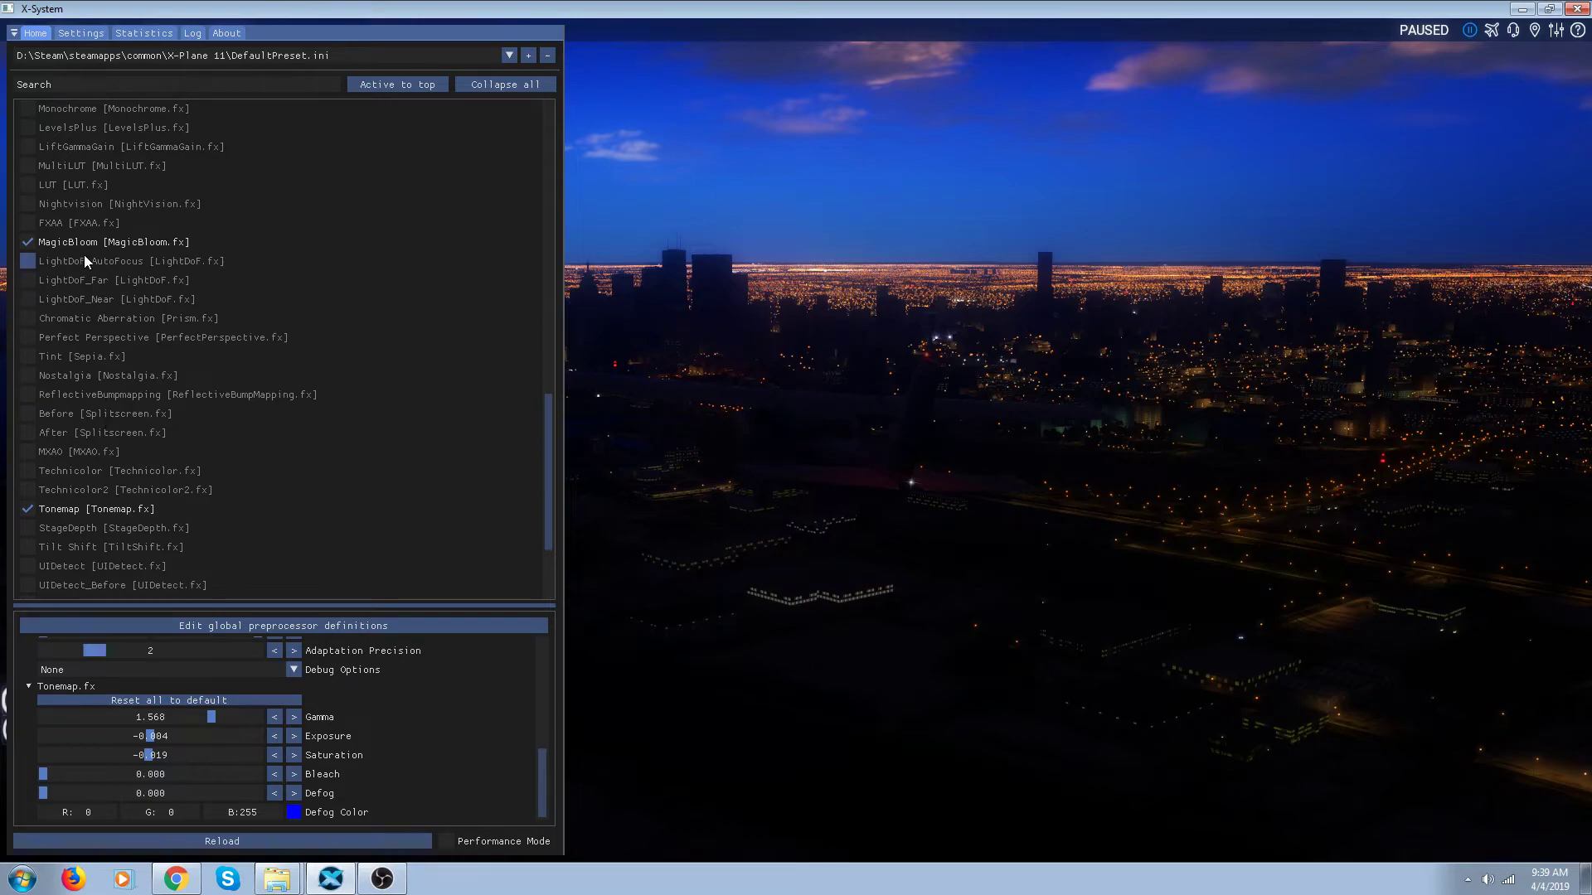
pyautogui.moveTo(23, 235); pyautogui.dragTo(149, 442)
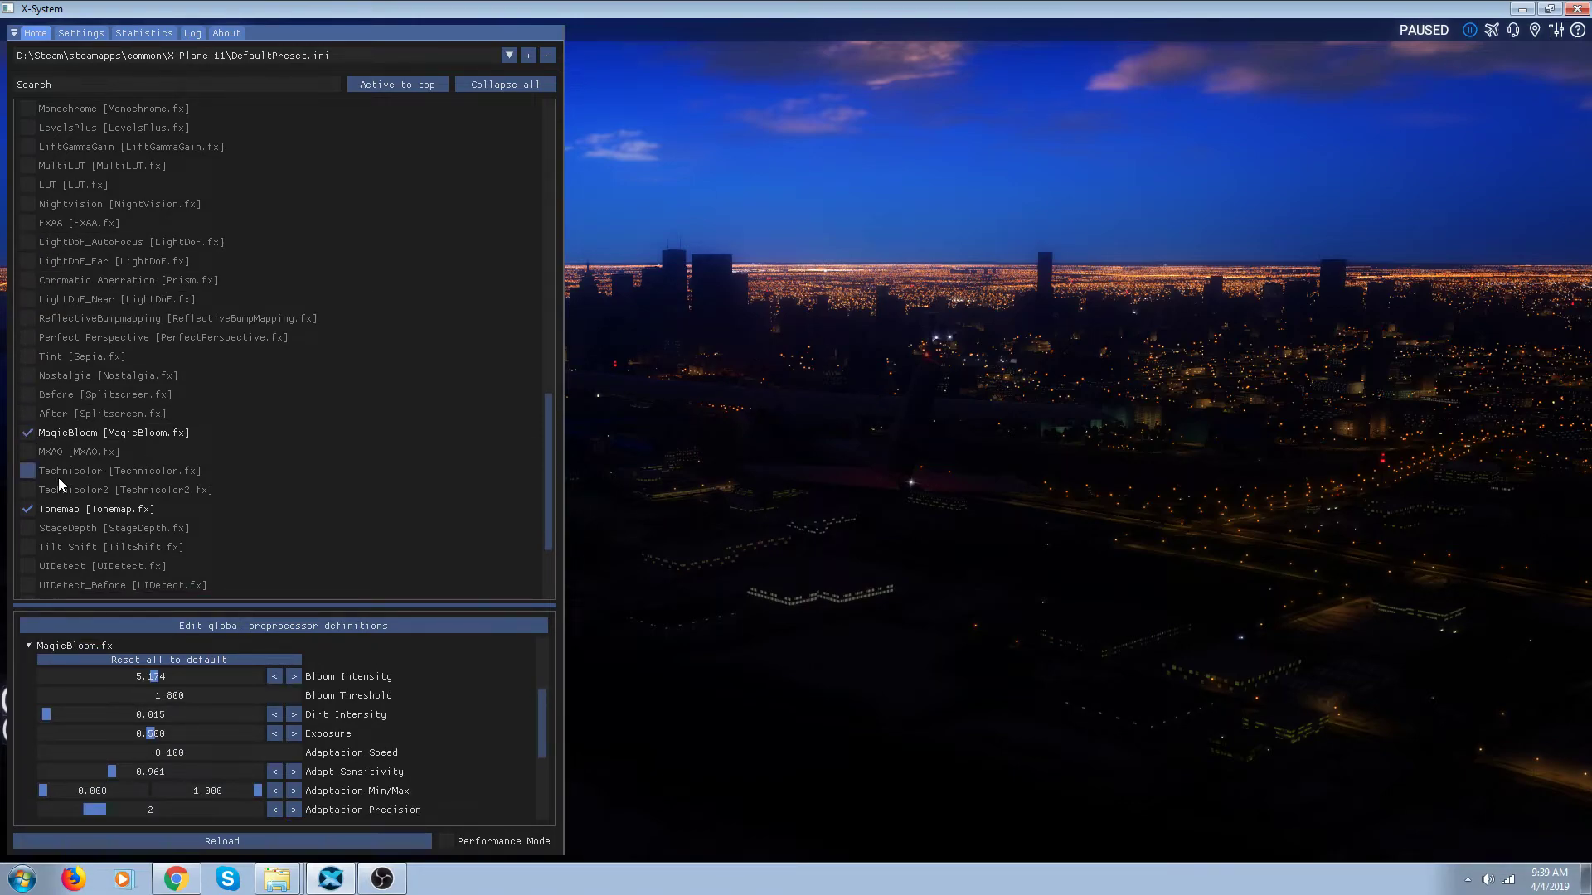
pyautogui.click(26, 508)
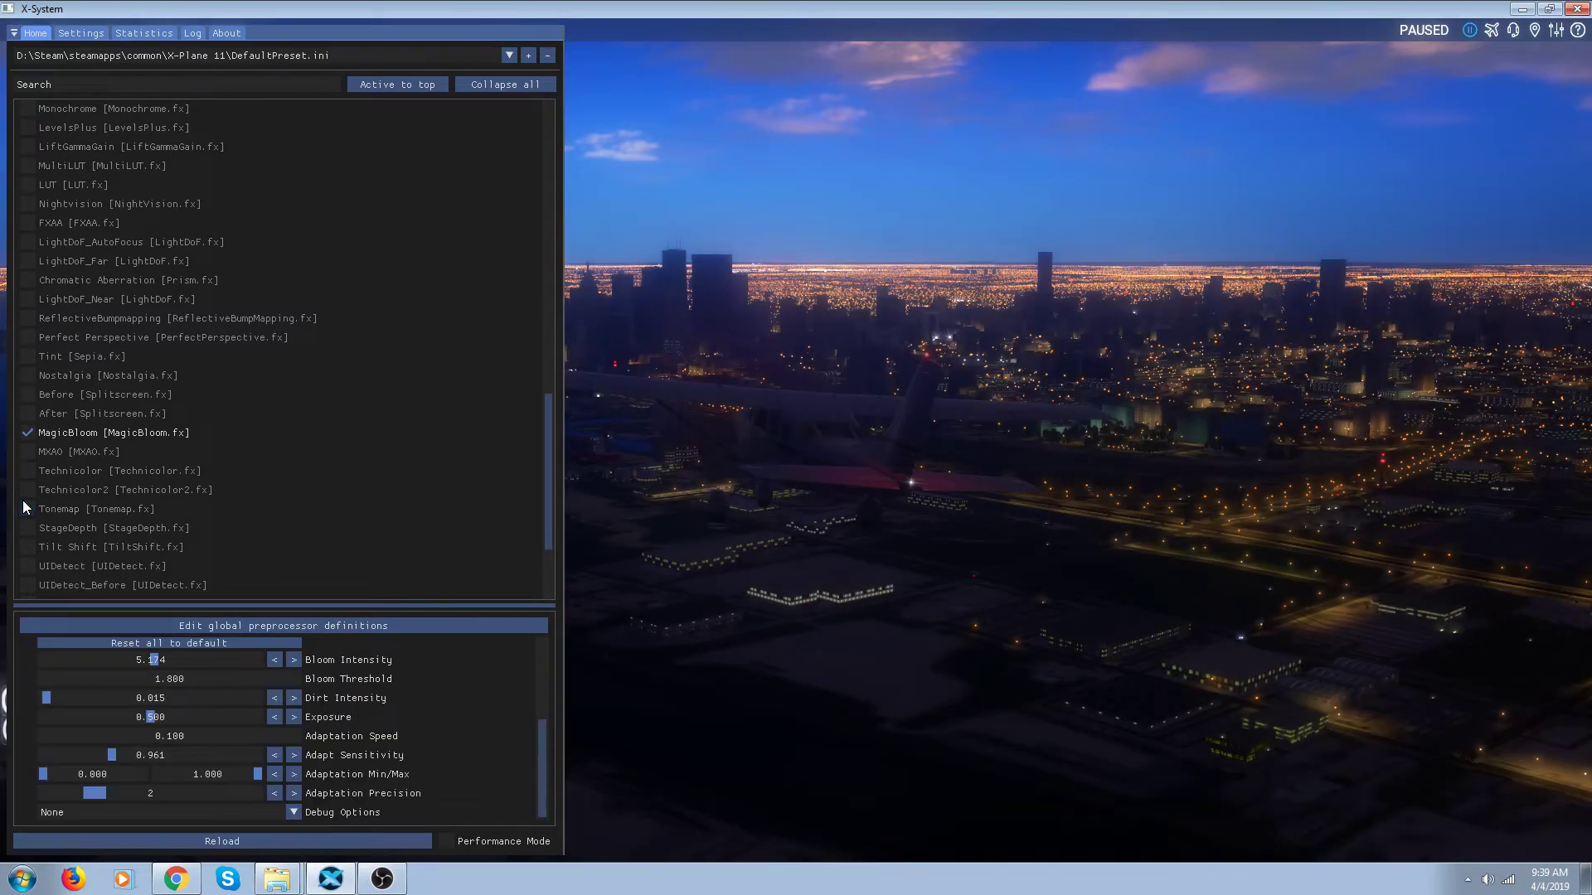
pyautogui.click(27, 433)
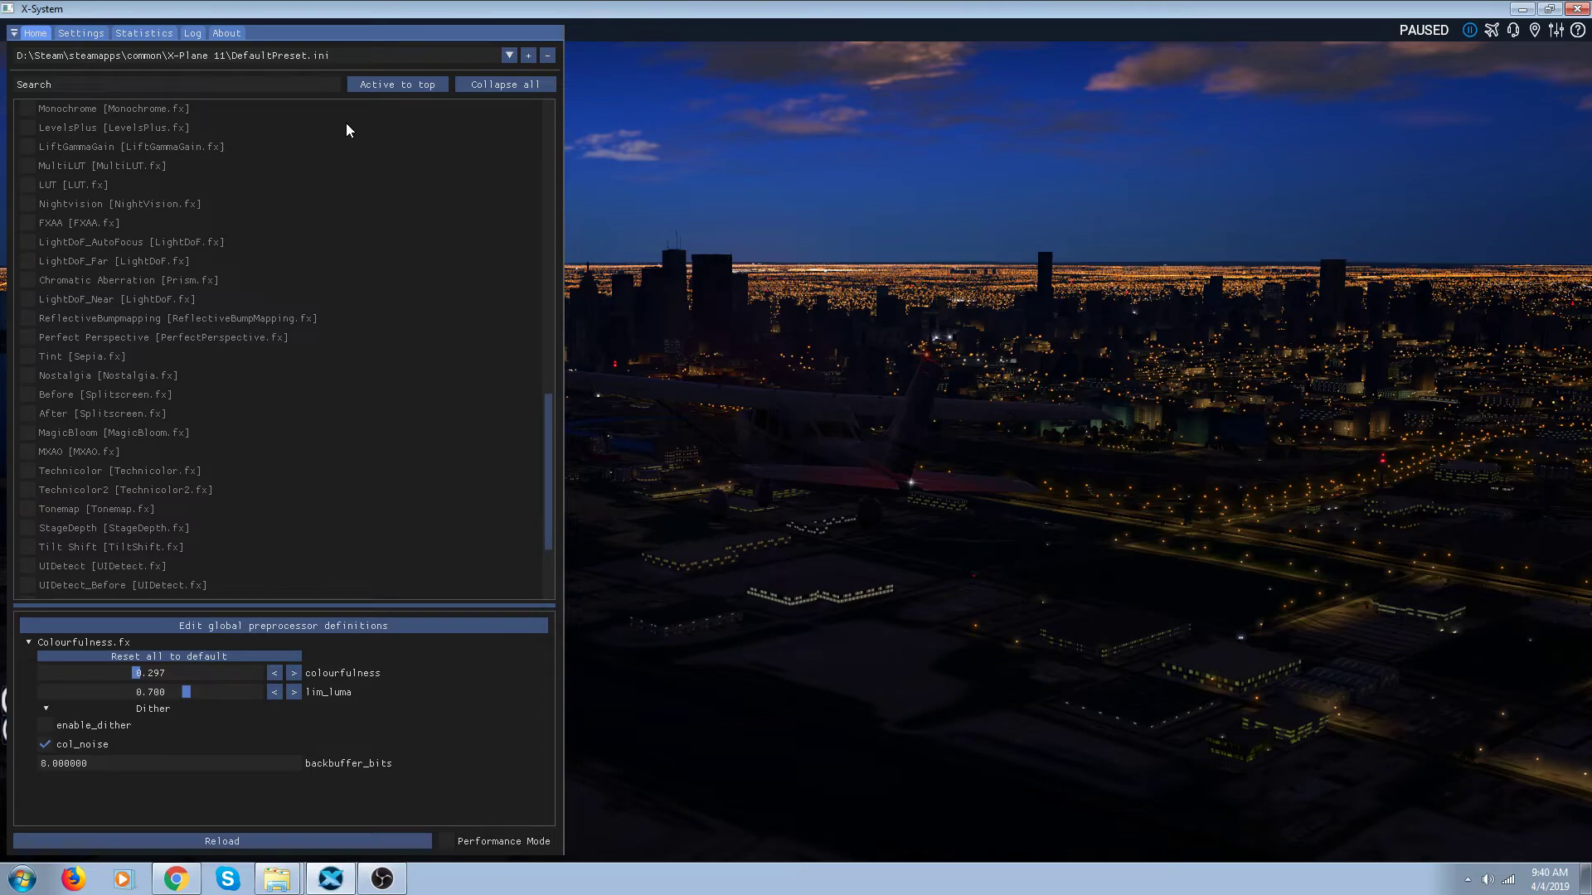
# Hide the ReShade overlay and bring the OBS Studio window to the front.
pyautogui.press('Home')
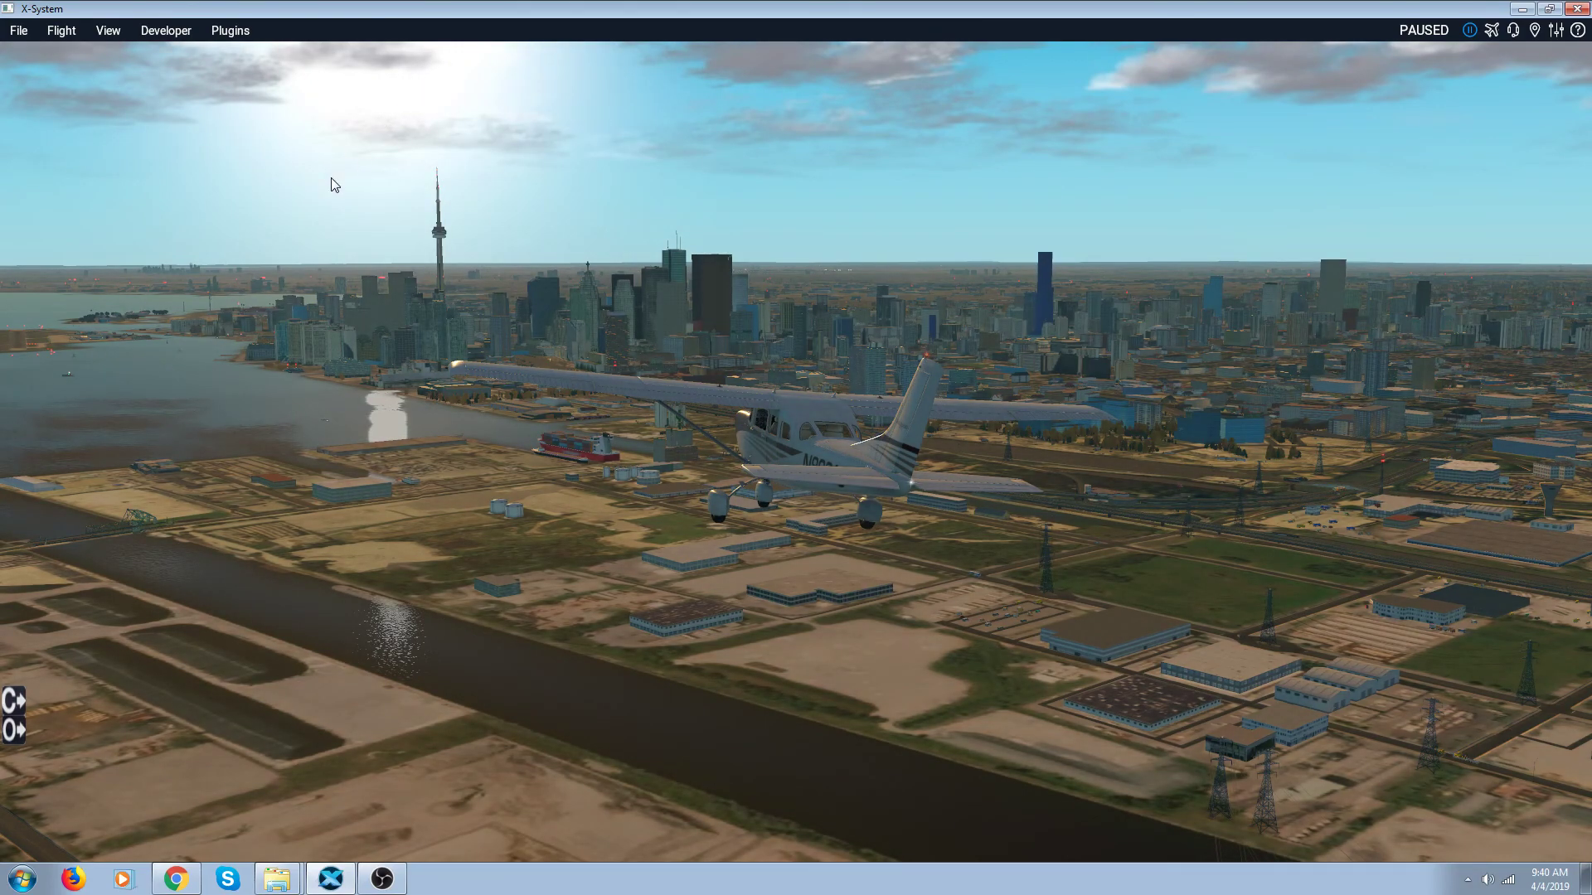
pyautogui.click(384, 879)
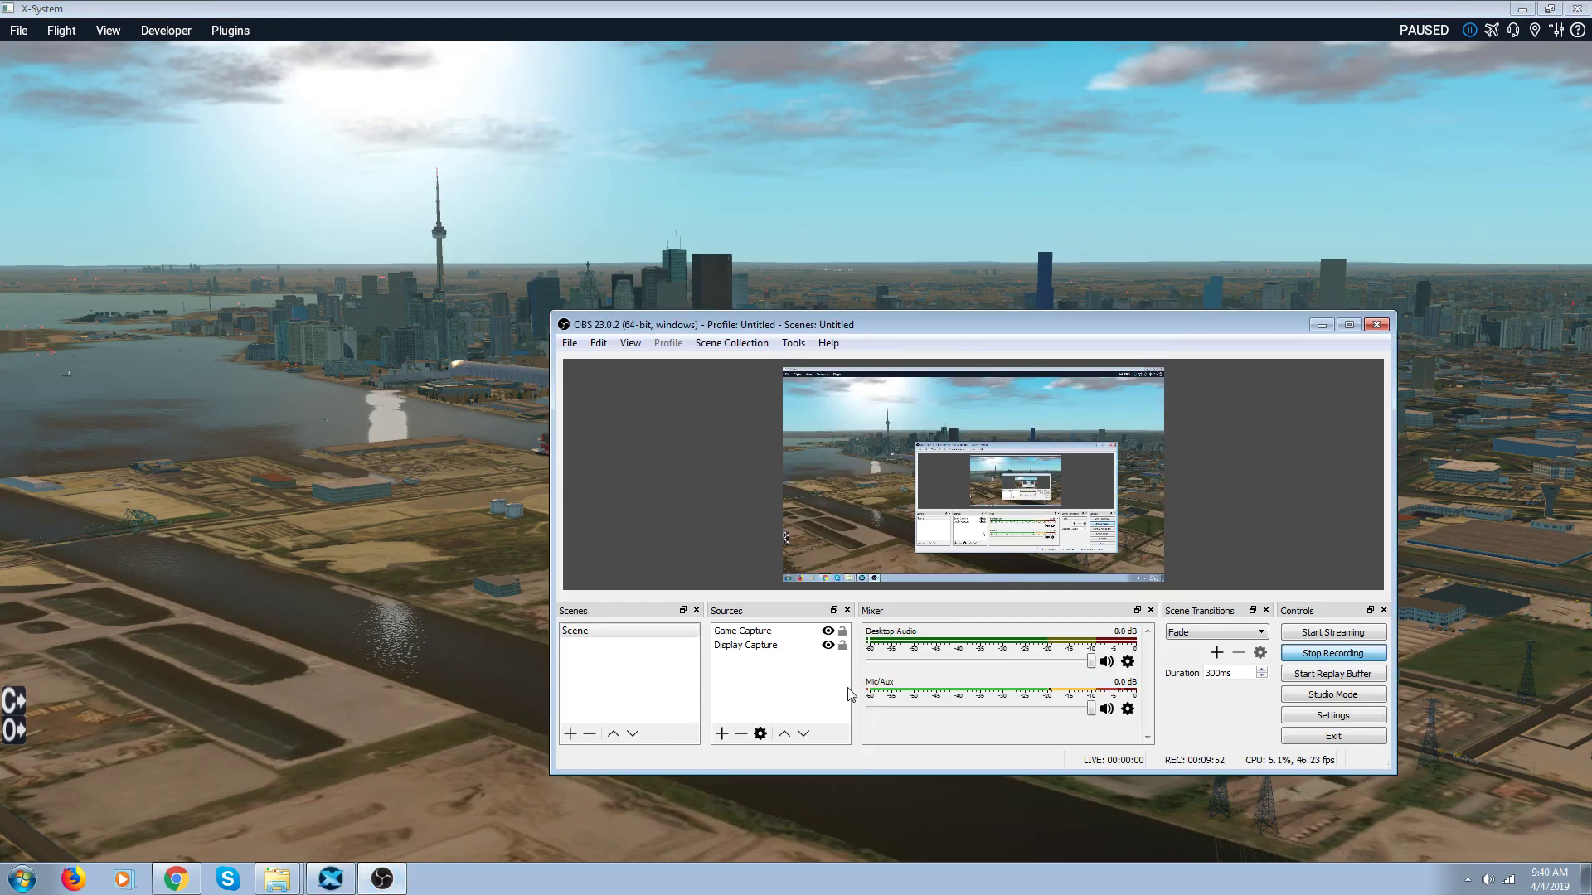